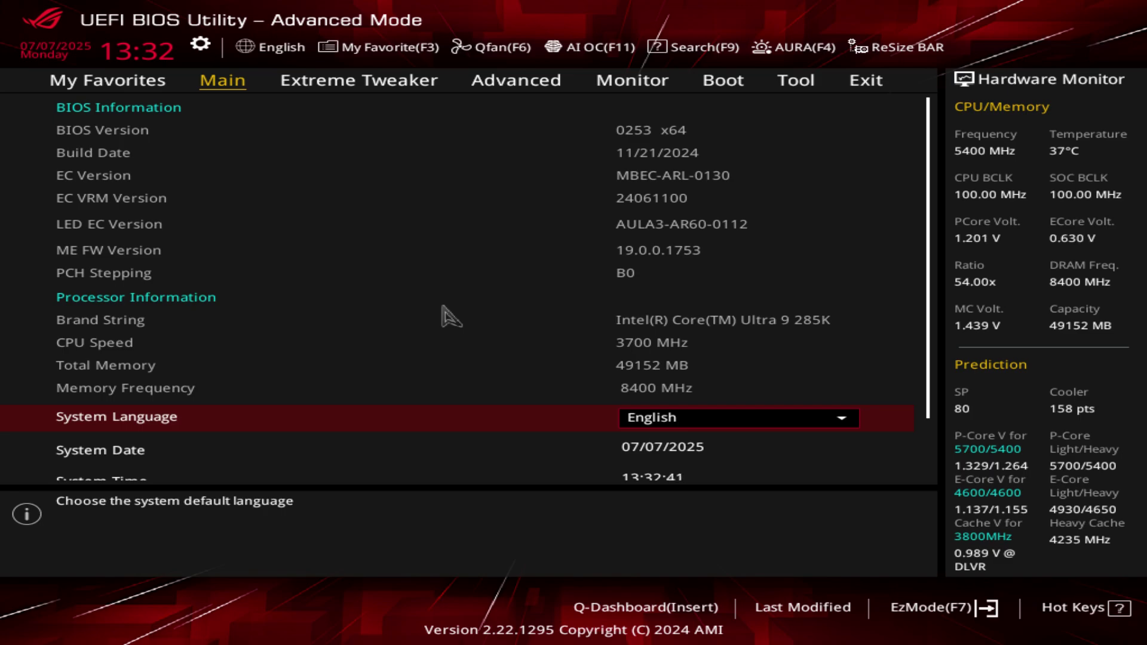
key("F7")
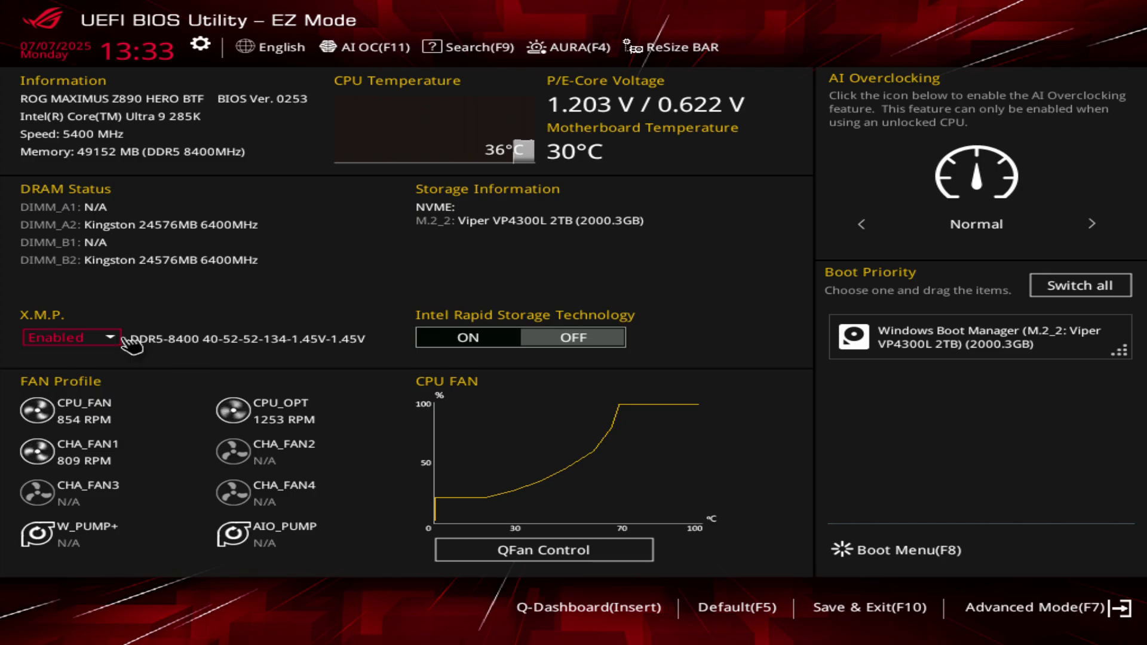
left_click(92, 342)
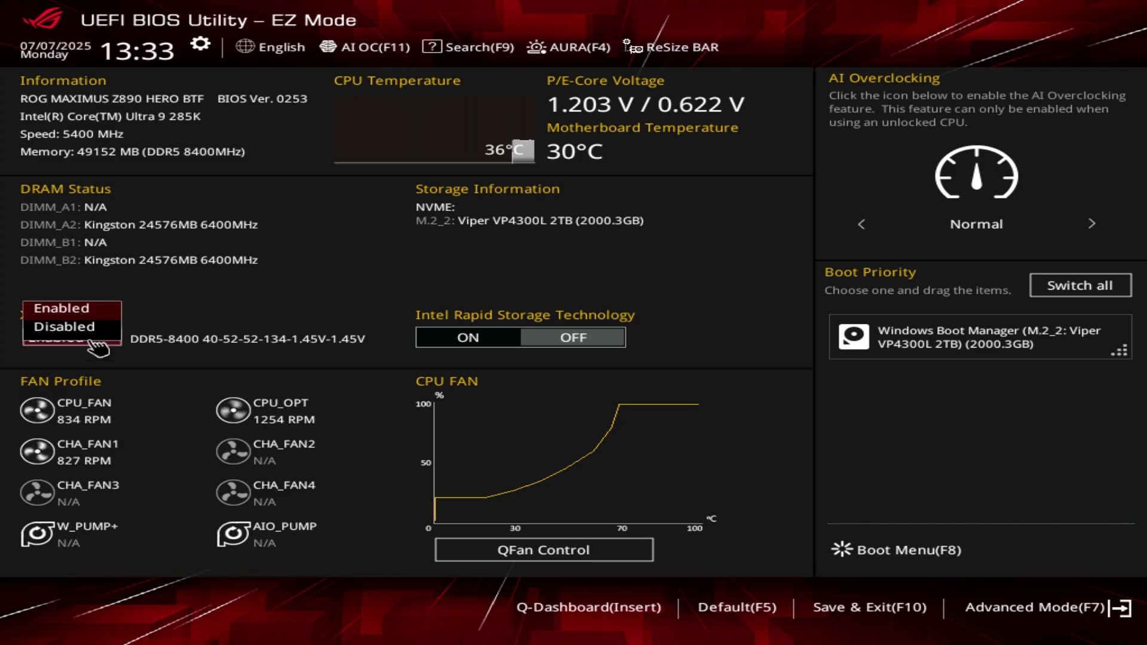
left_click(184, 289)
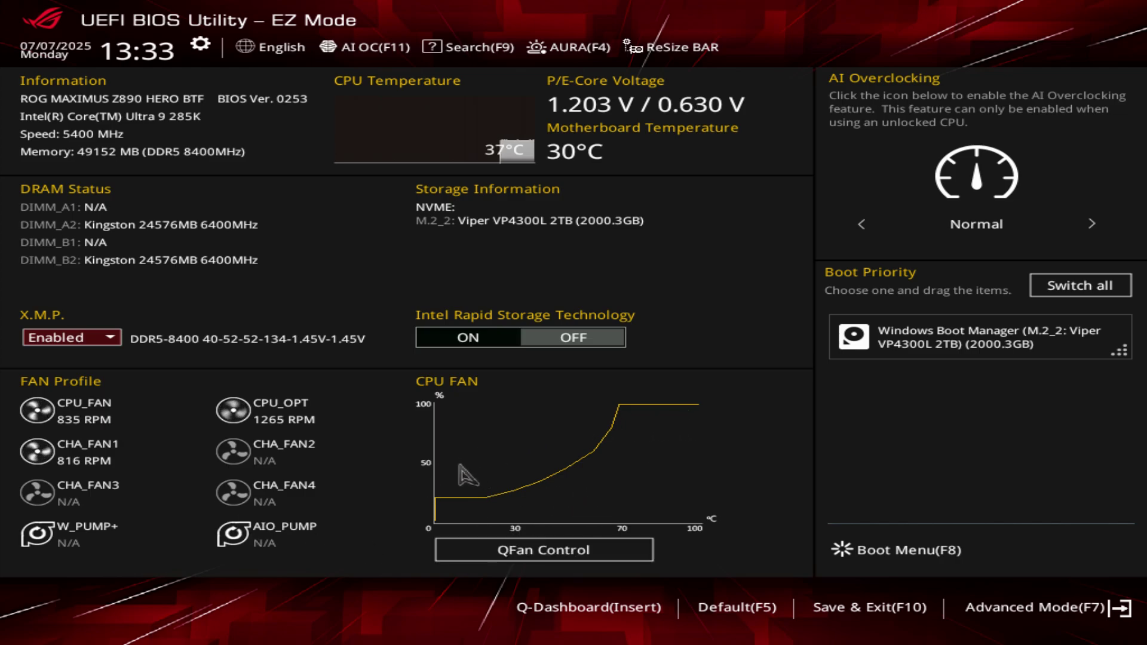
left_click(555, 566)
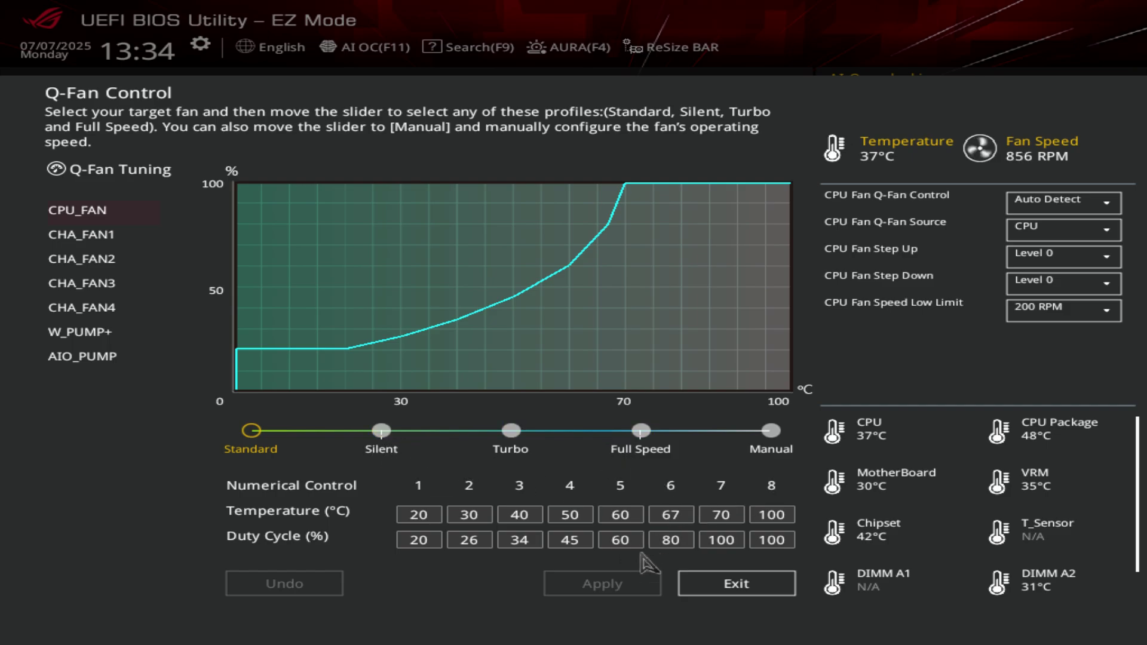
- Close Q-Fan Control to return to the EZ Mode overview
key("Escape")
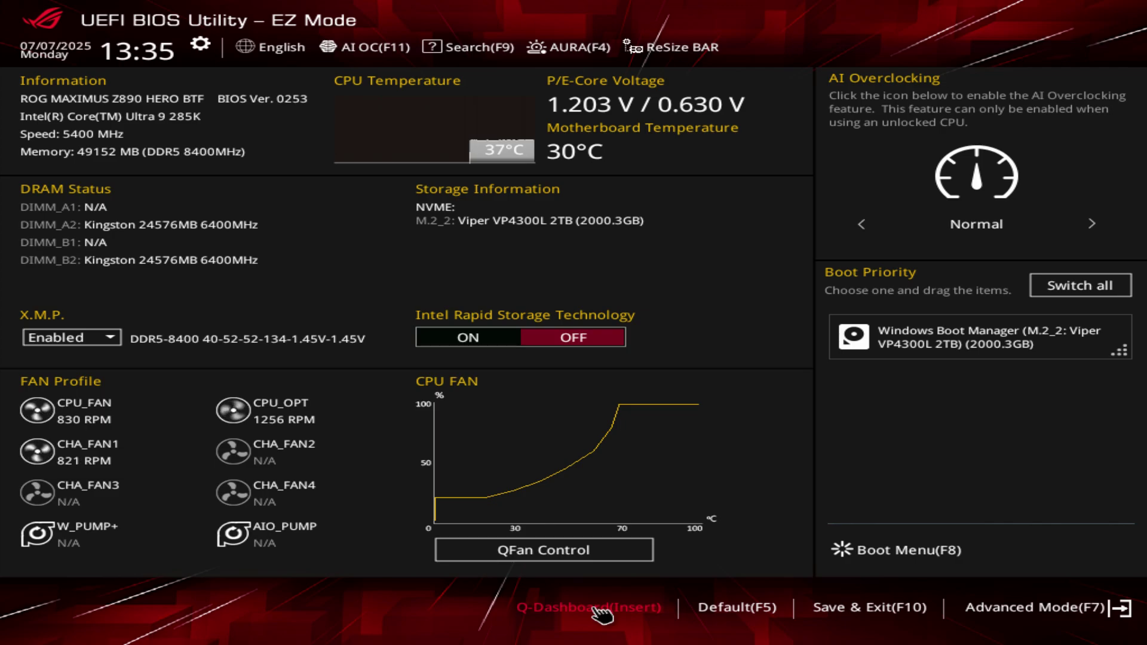
- In Q-Dashboard, go from slot M.2_2 (Viper VP4300L 2TB) to PCI Express Configuration
left_click(602, 608)
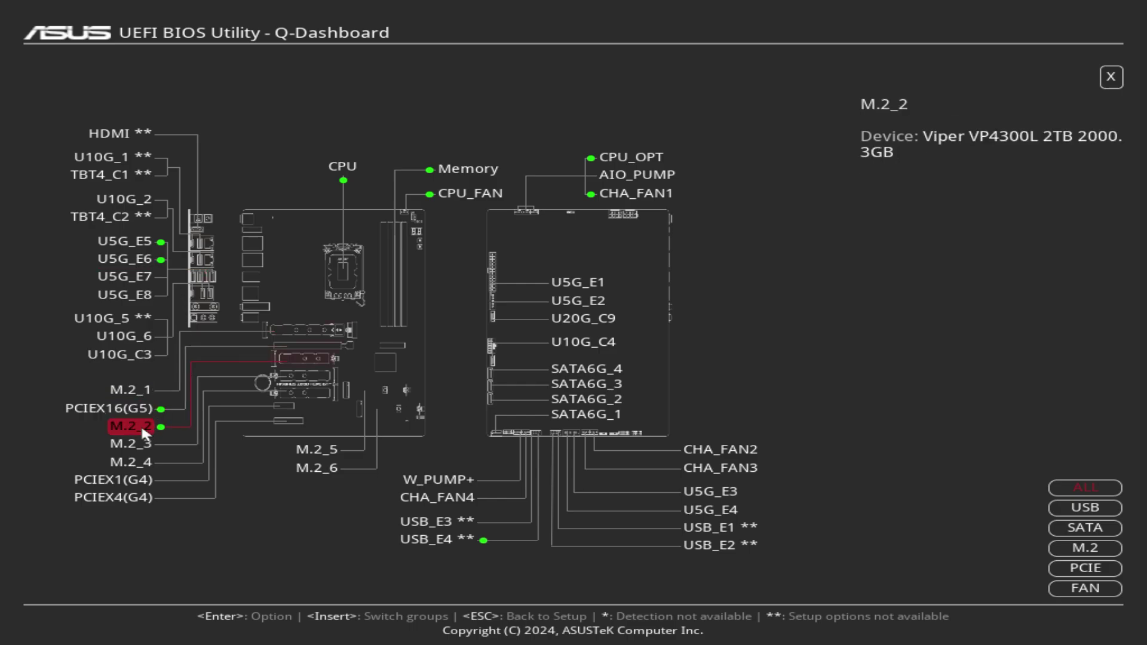
left_click(141, 425)
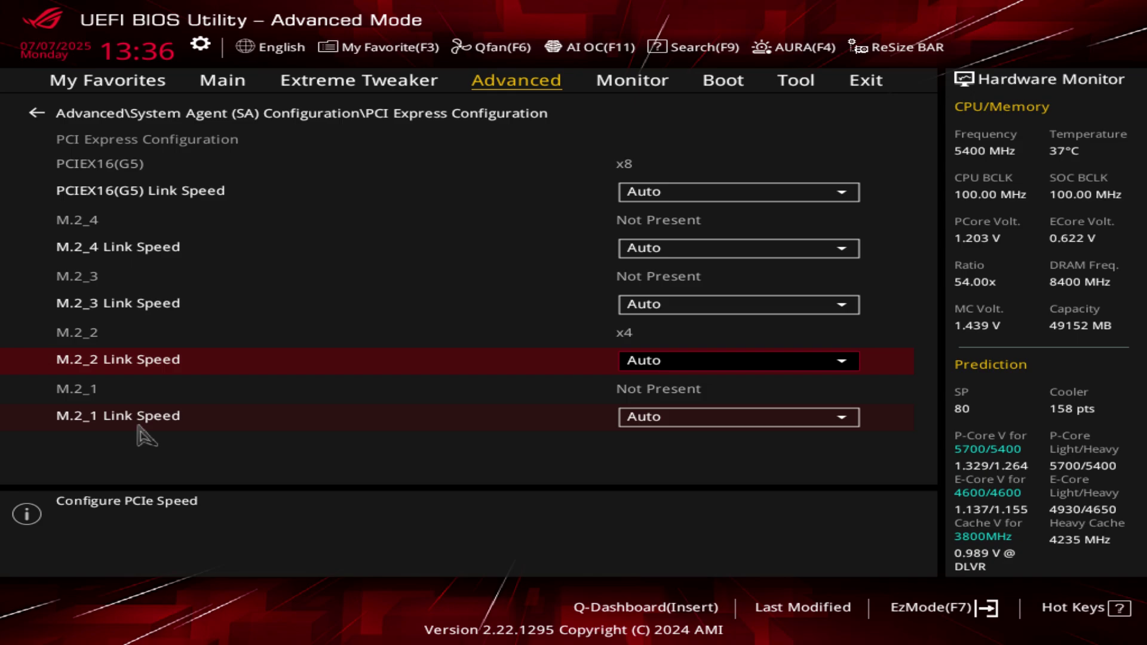
- Go to EZ Mode and back to Advanced Mode's Main page showing BIOS version 0253
key("F7")
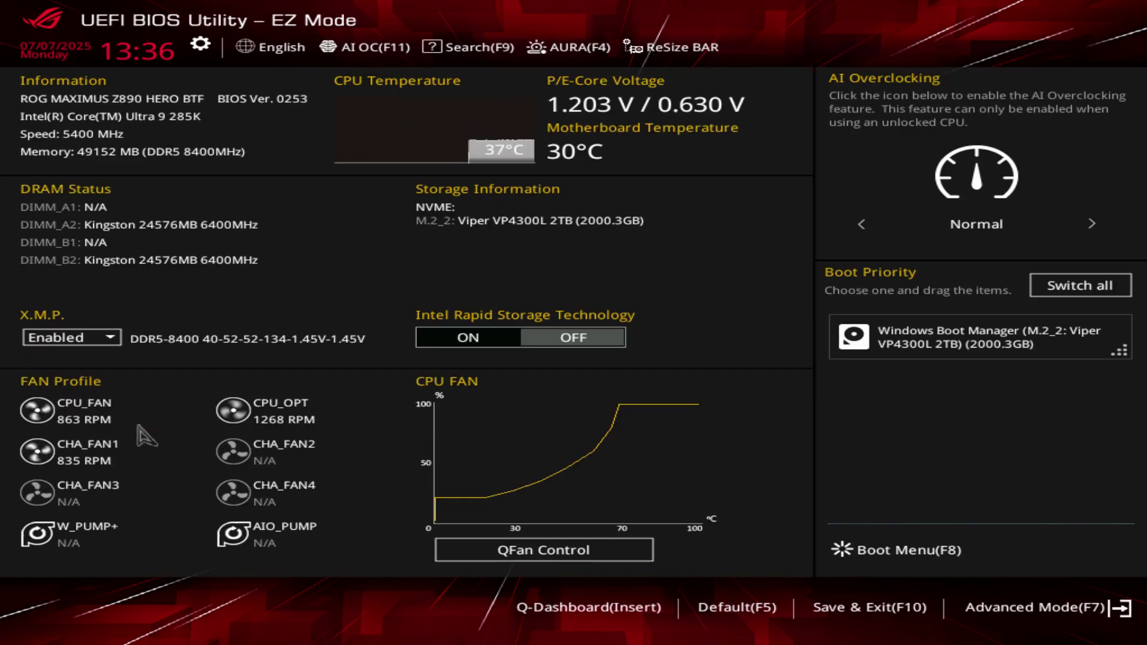
left_click(1023, 617)
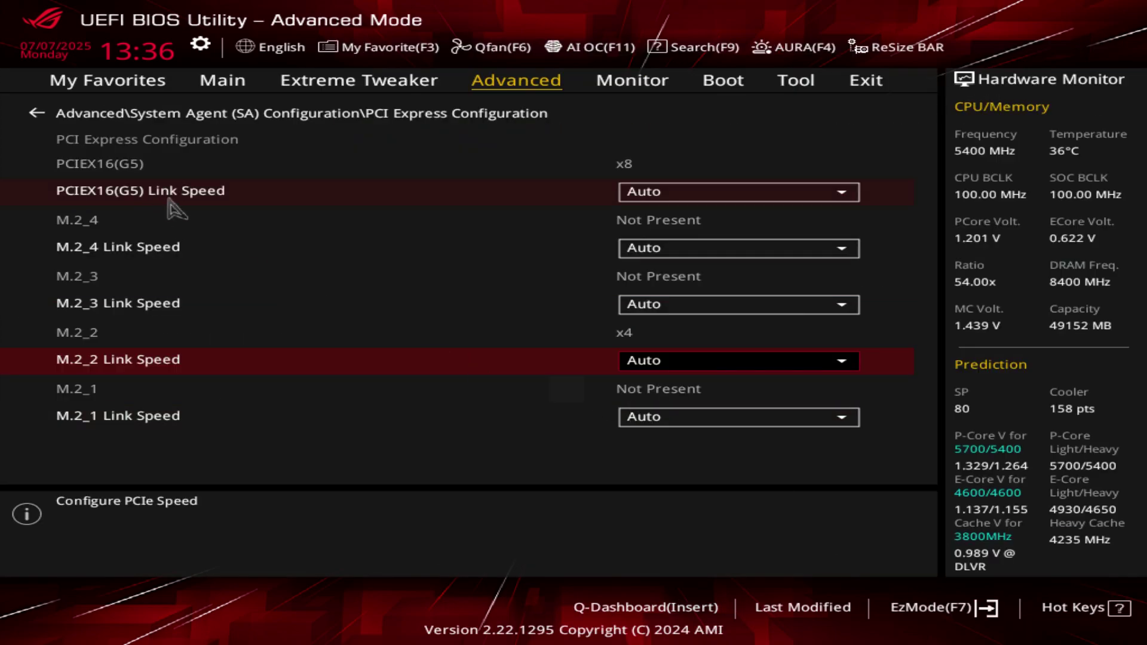
left_click(227, 85)
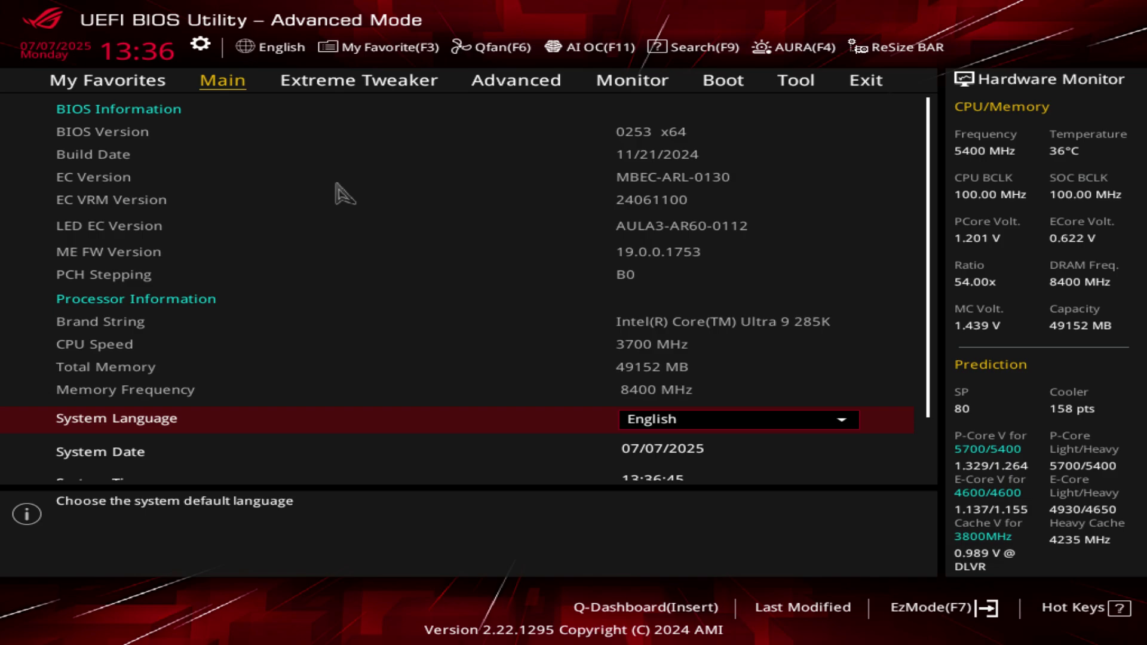
- Check the Security page's administrator and user password settings, then go back to Main
key("Down")
key("Down")
key("Down")
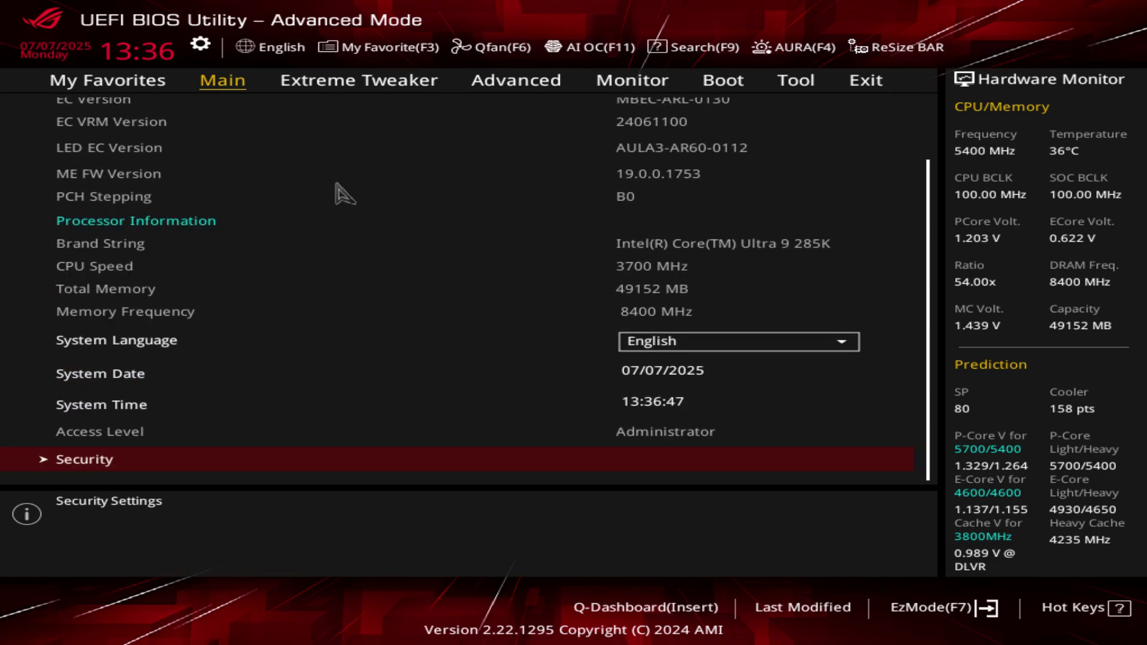
left_click(97, 456)
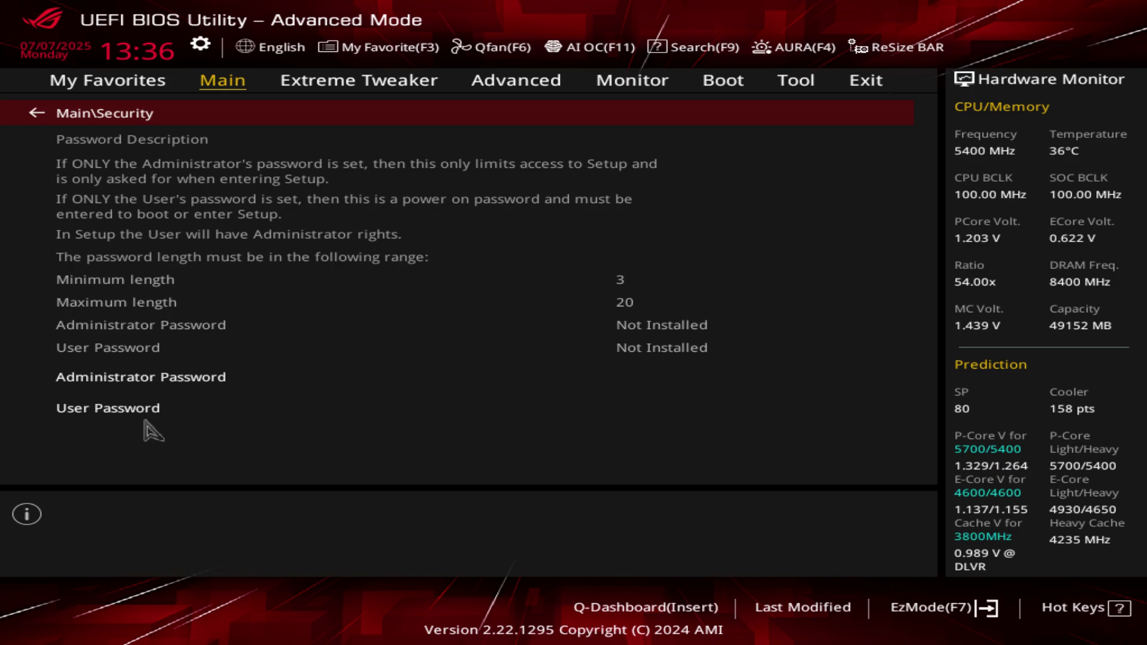
key("Escape")
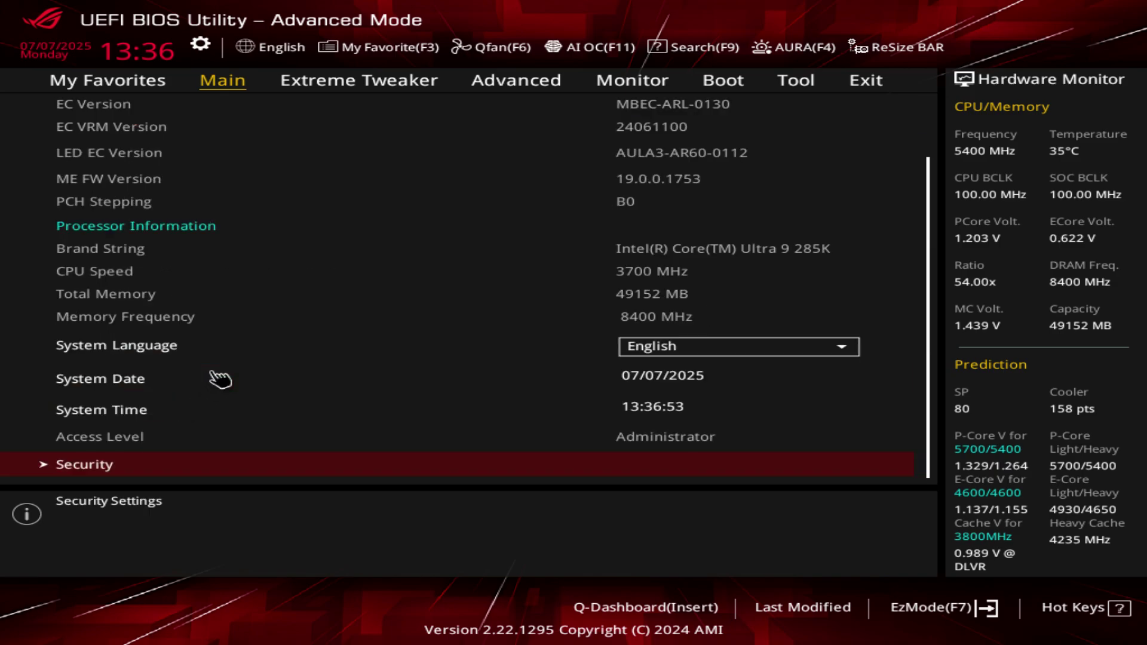
- Look over the My Favorites page, including Performance Preferences and DRAM DDR5-8400MHz
left_click(125, 90)
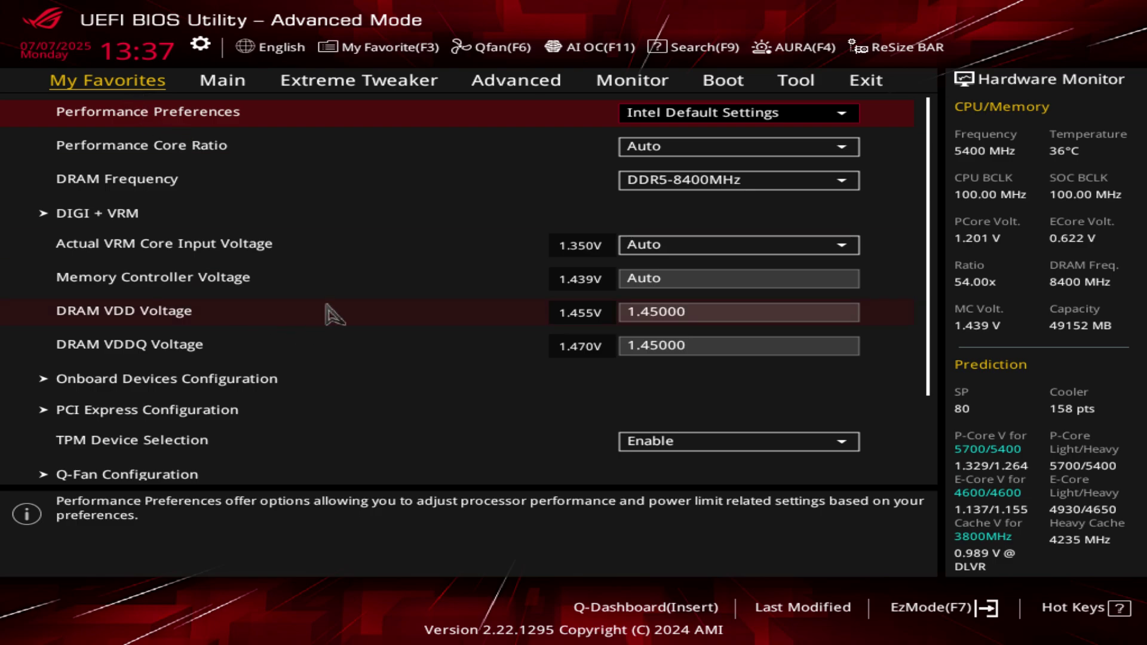
scroll(328, 311, "down", 4)
scroll(328, 310, "up", 4)
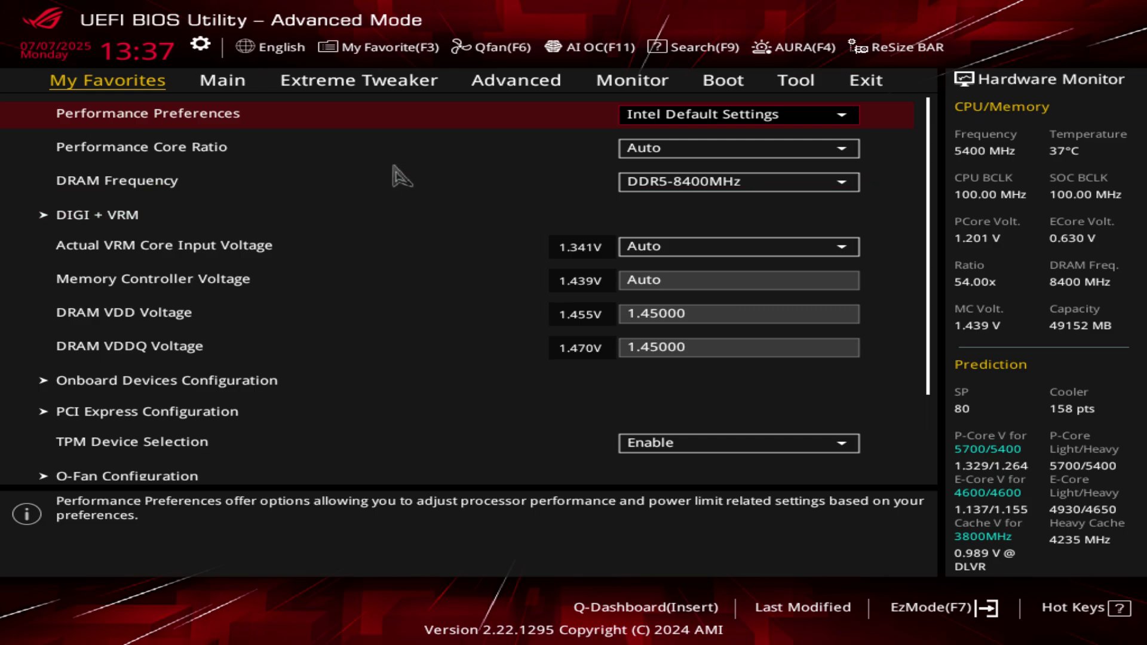
- On Extreme Tweaker, view the Performance Preferences choices and keep Intel Default Settings
left_click(312, 93)
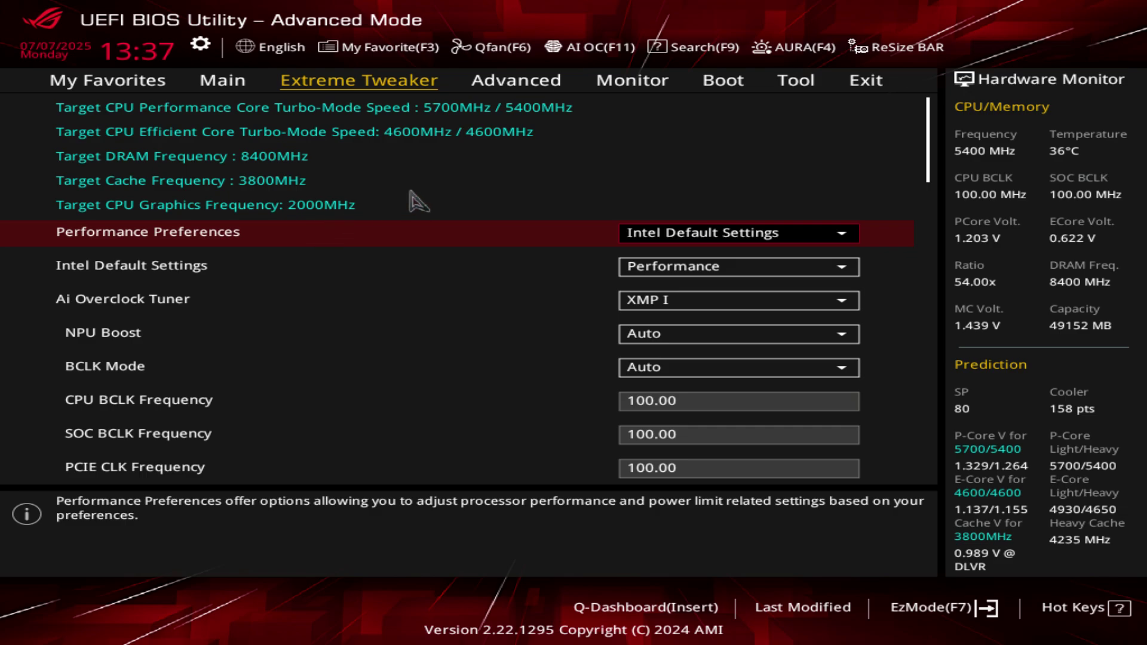
left_click(679, 242)
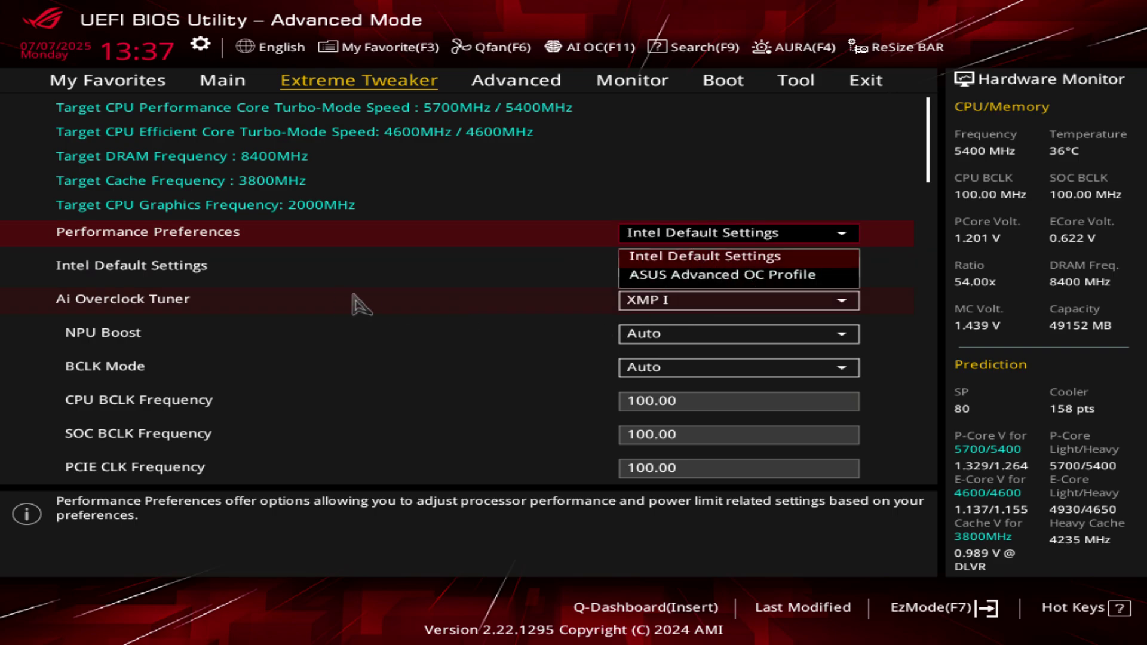
left_click(481, 331)
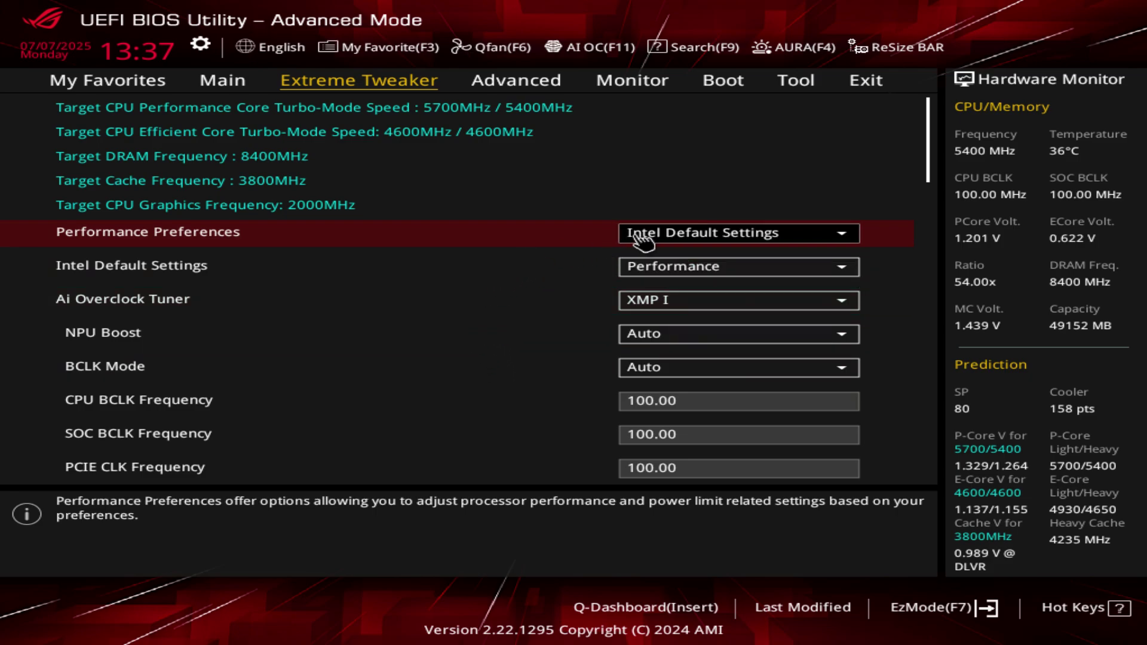
left_click(683, 275)
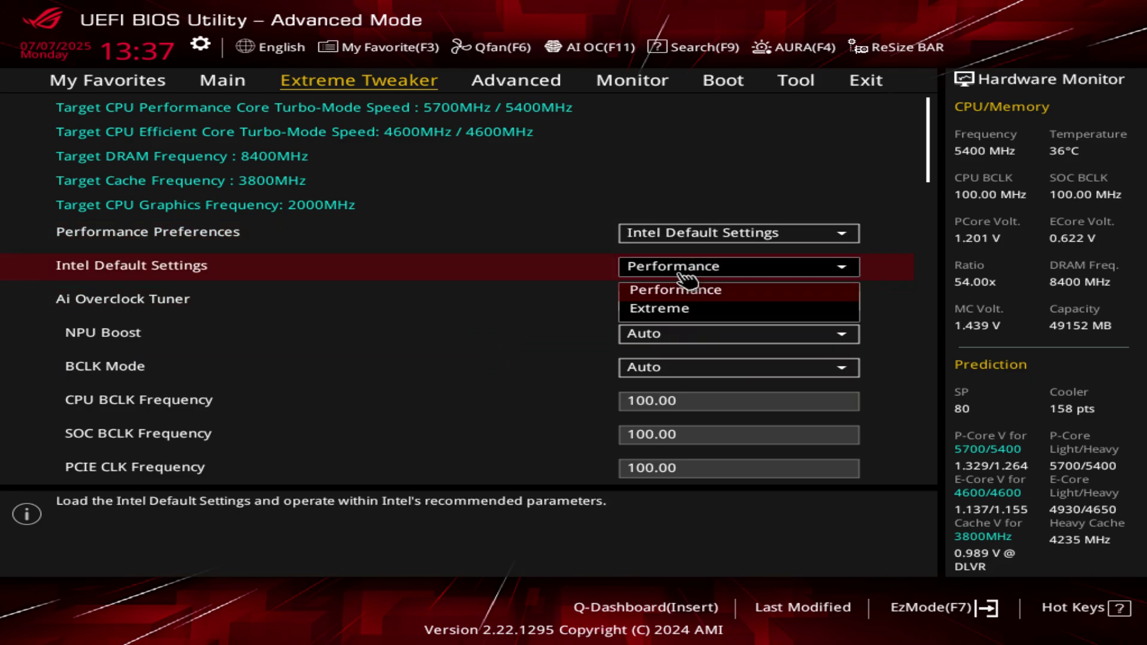
left_click(706, 312)
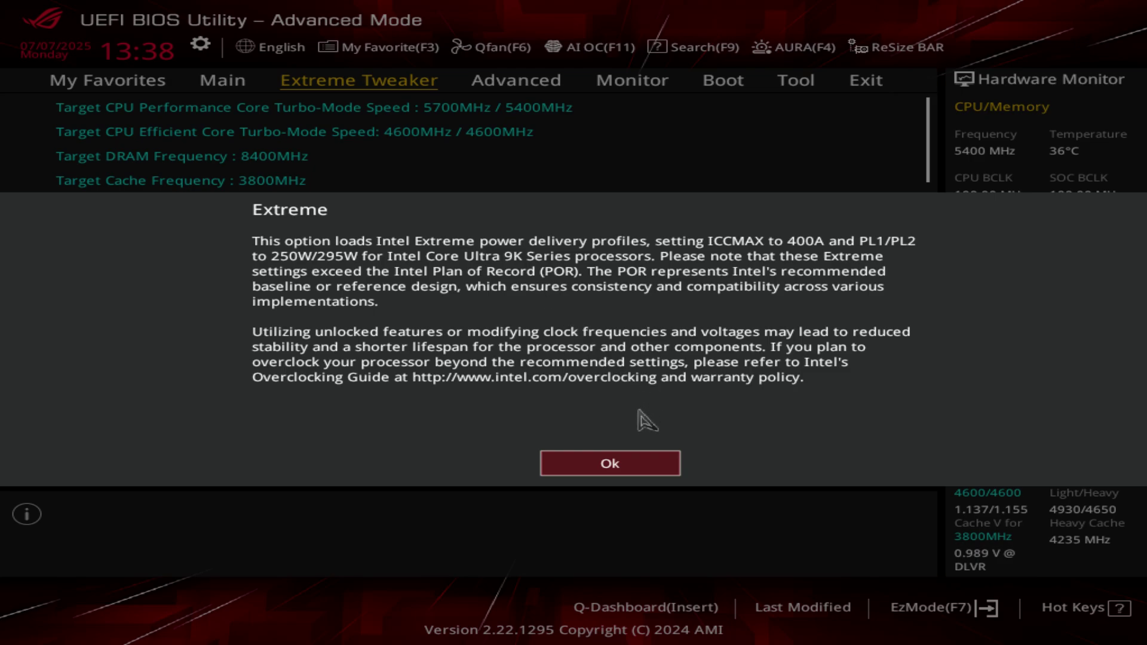
left_click(572, 469)
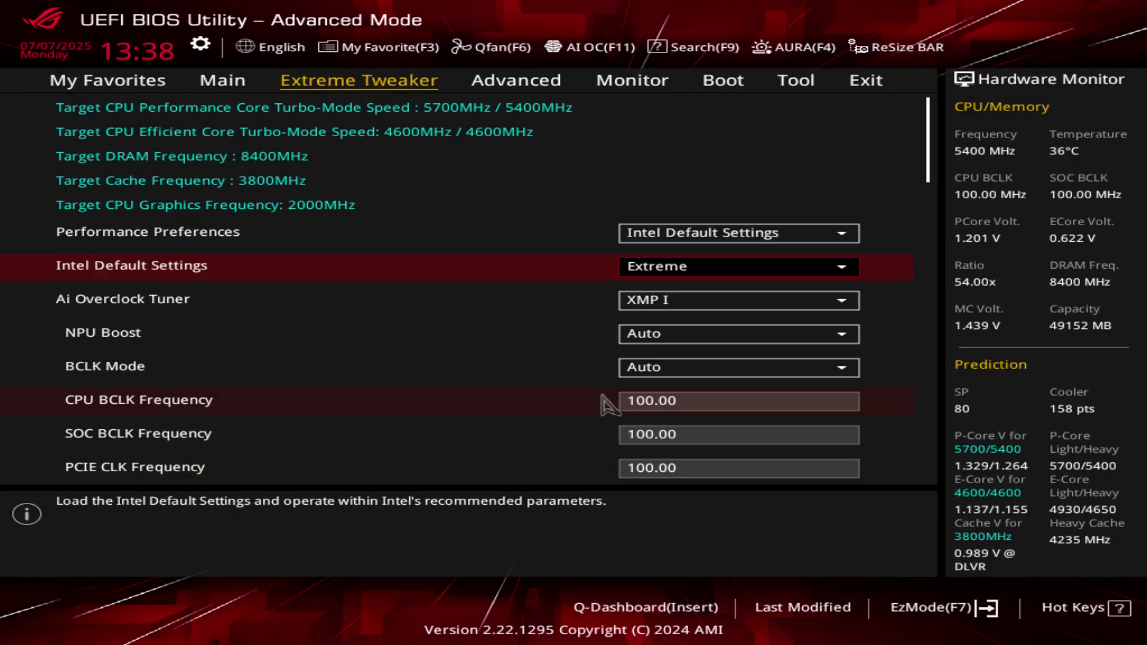
left_click(660, 270)
left_click(660, 292)
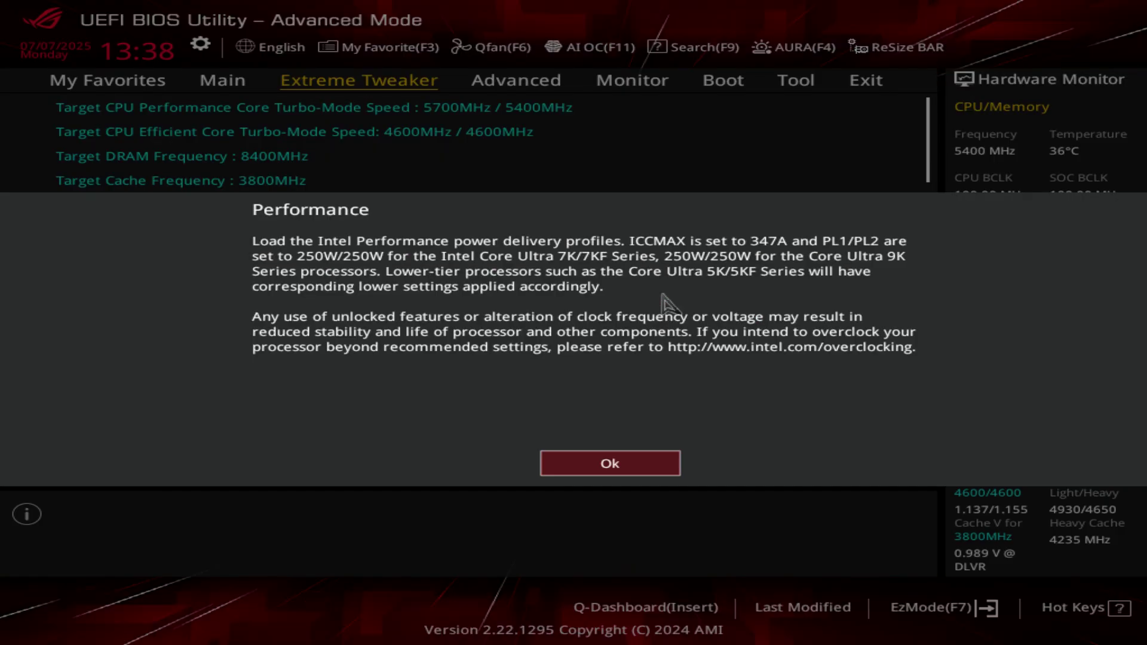
left_click(581, 476)
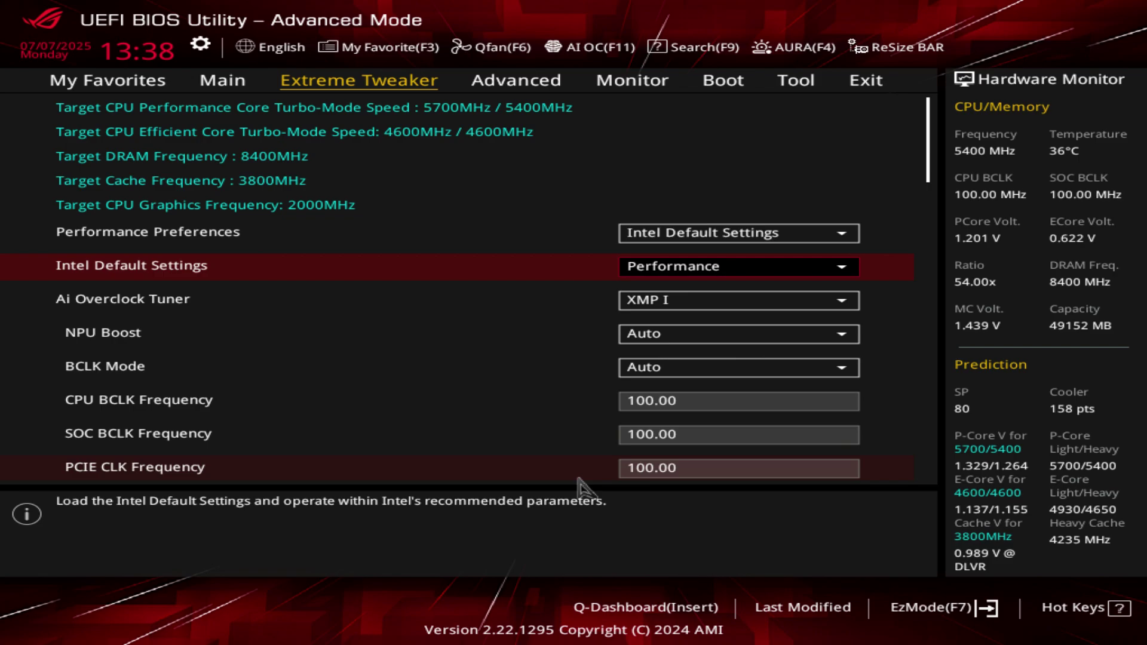
left_click(678, 306)
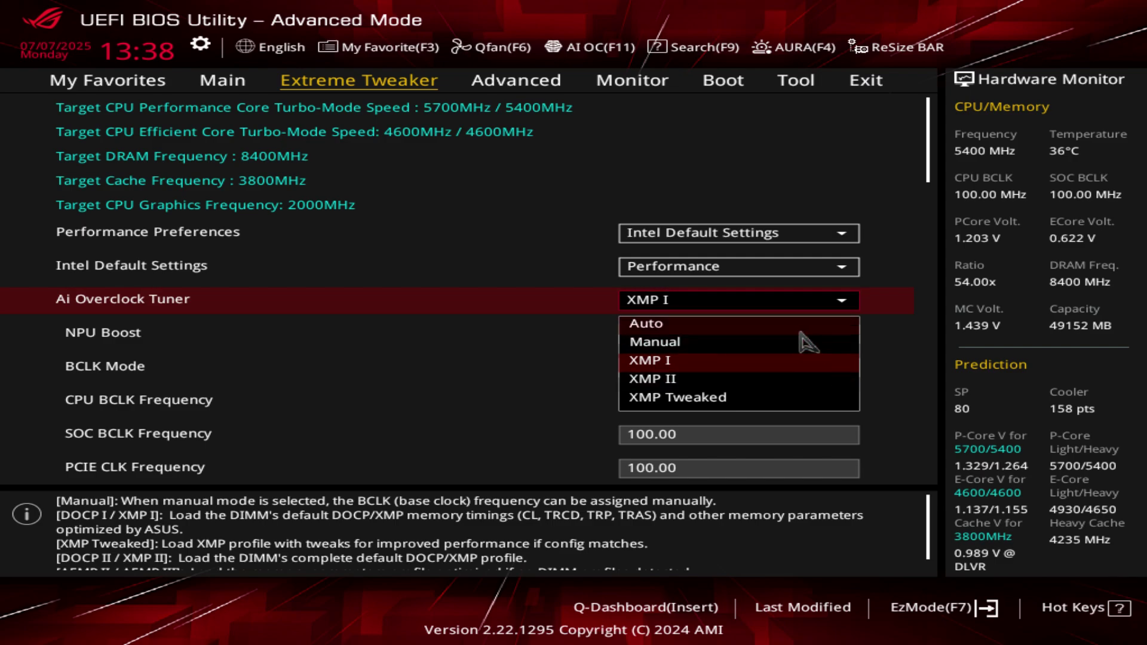
left_click(938, 414)
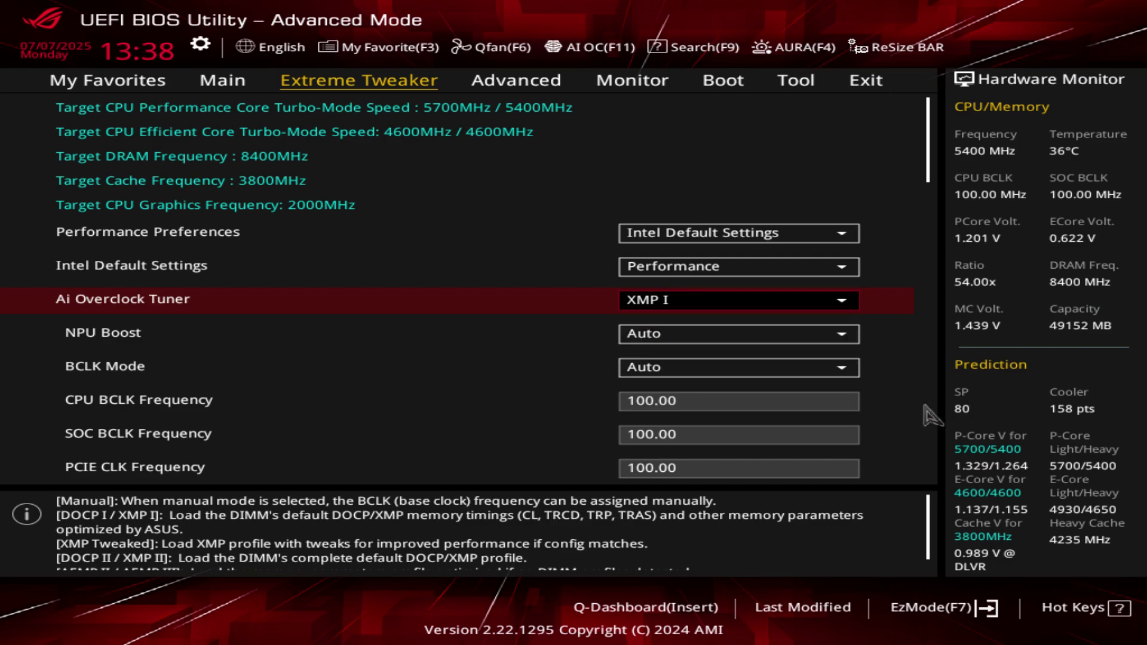
left_click(787, 339)
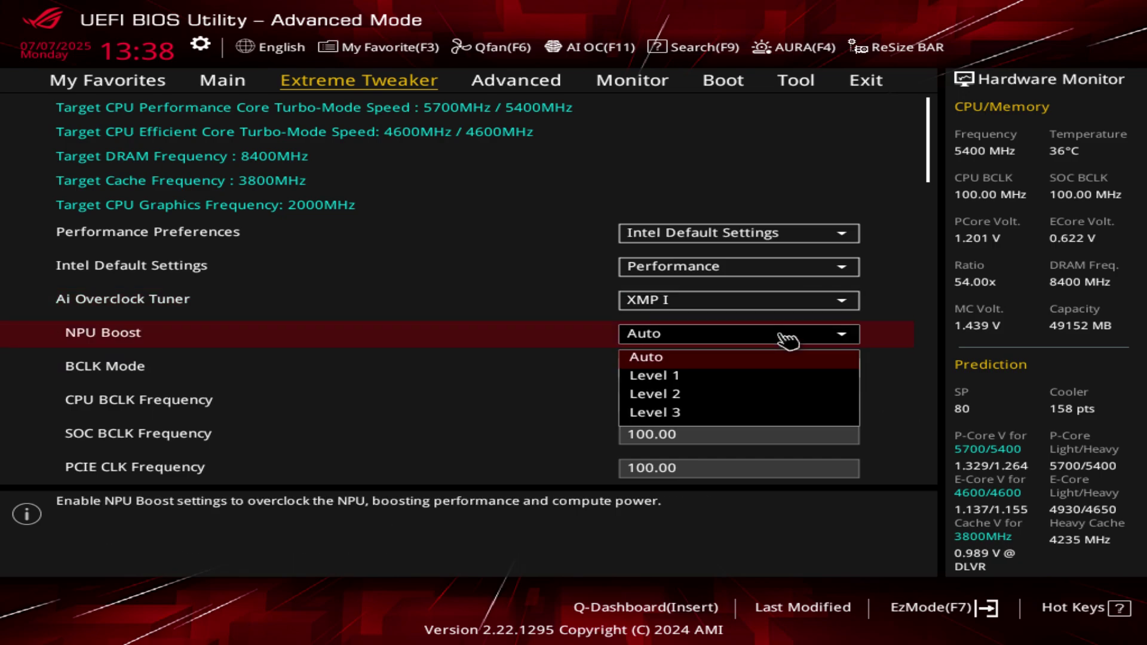
left_click(780, 358)
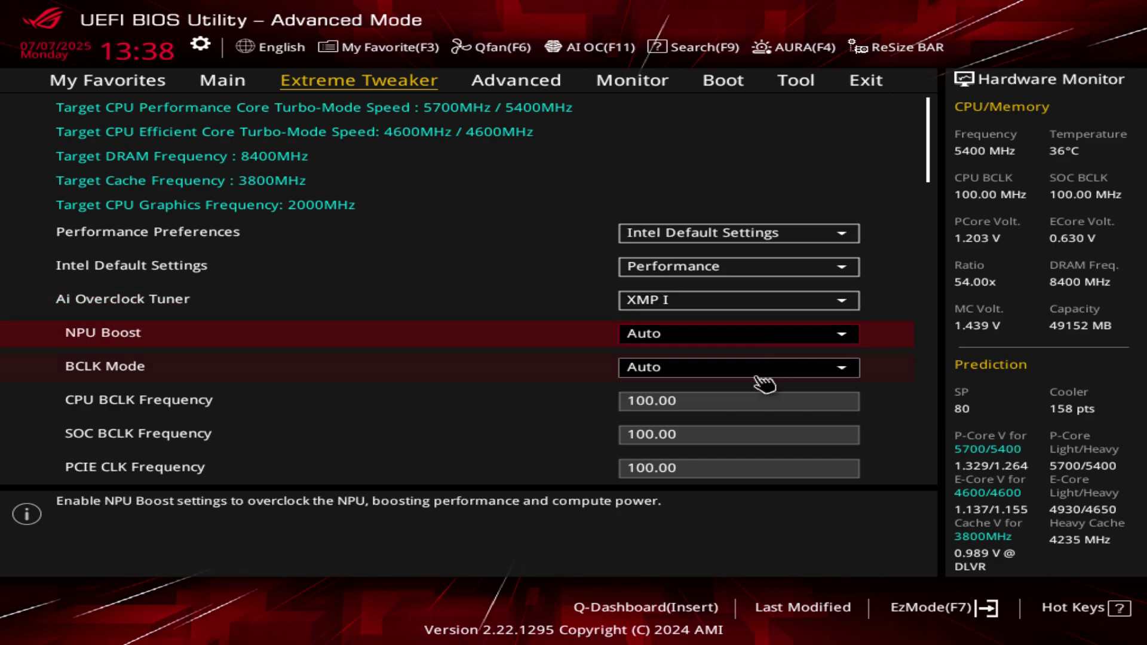
left_click(763, 383)
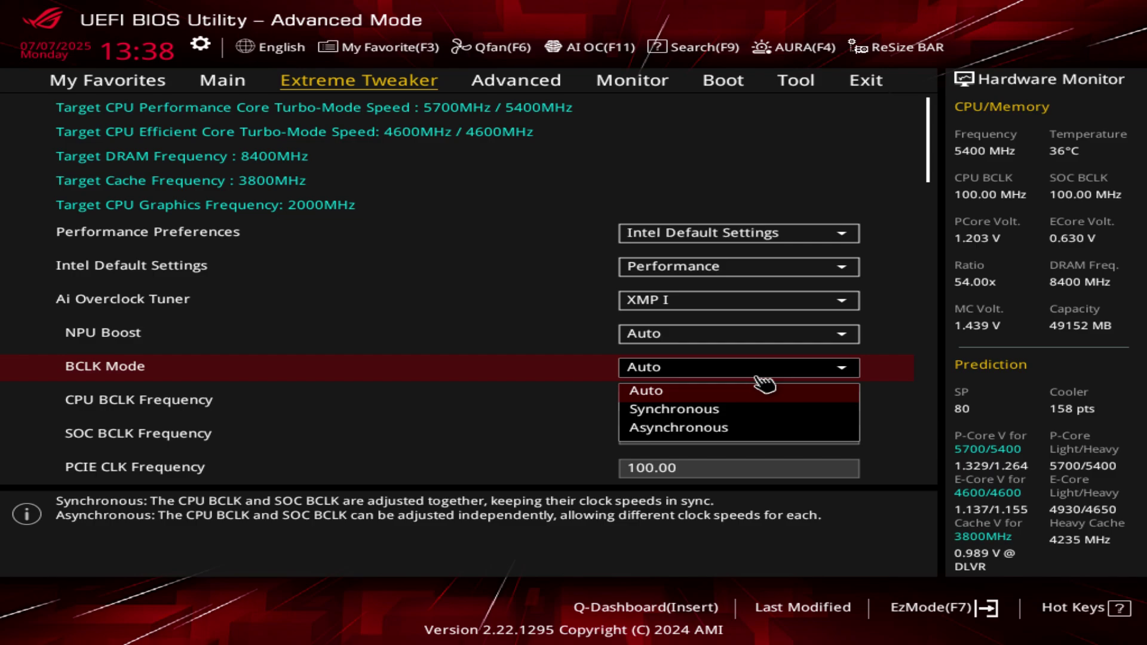
left_click(763, 383)
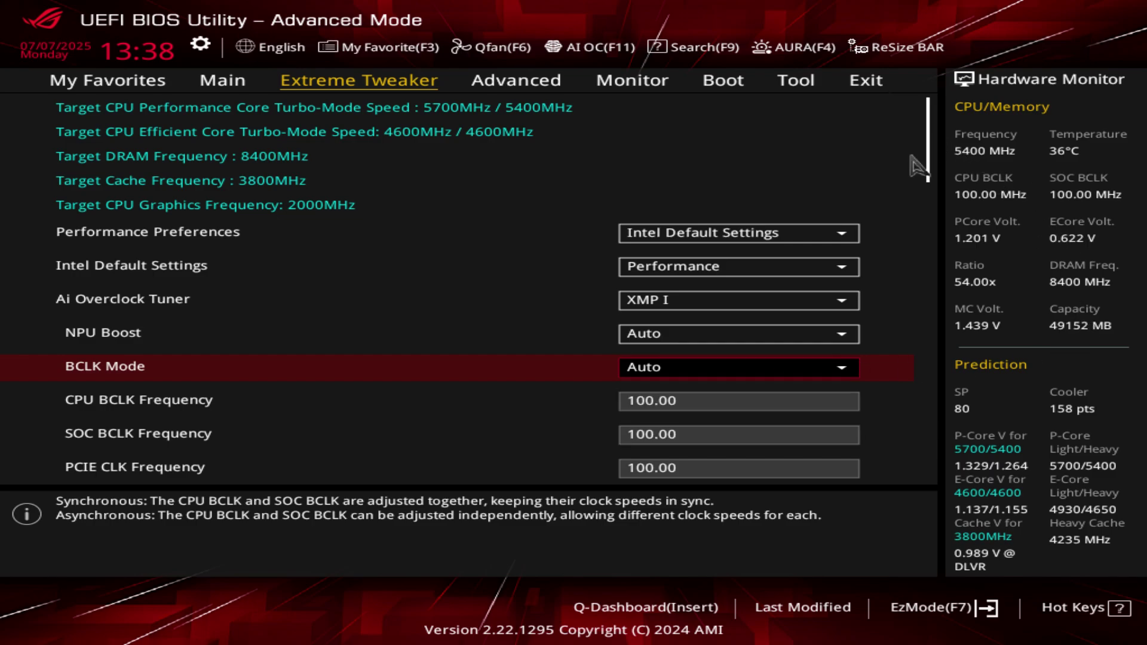
scroll(896, 203, "down", 3)
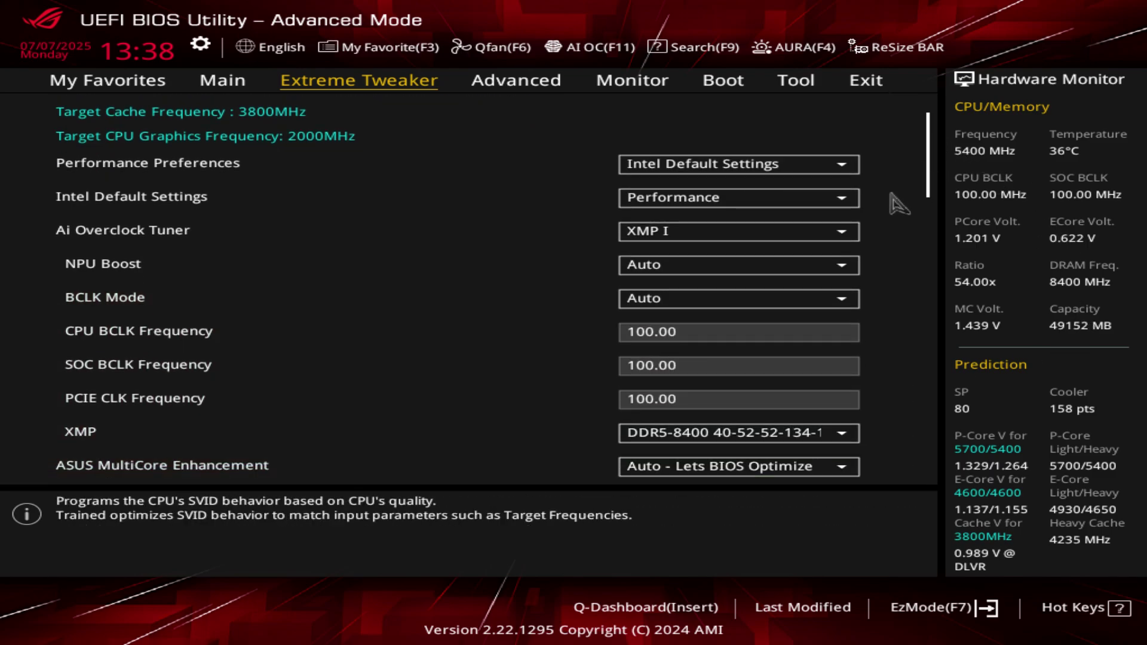
scroll(899, 203, "down", 5)
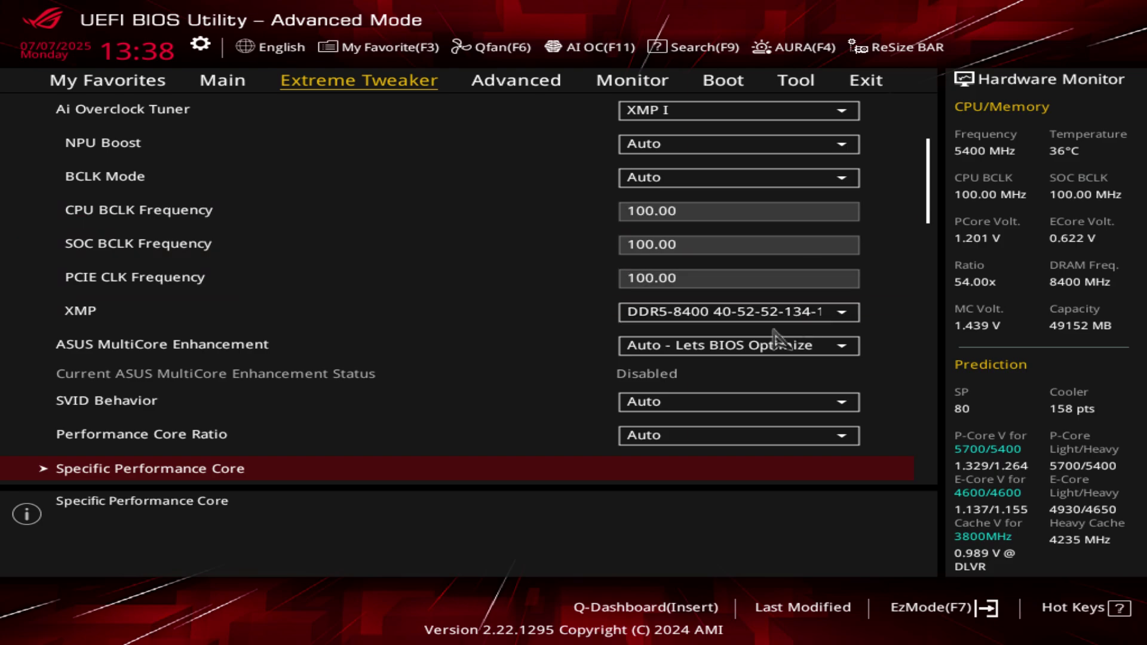
left_click(751, 317)
left_click(754, 318)
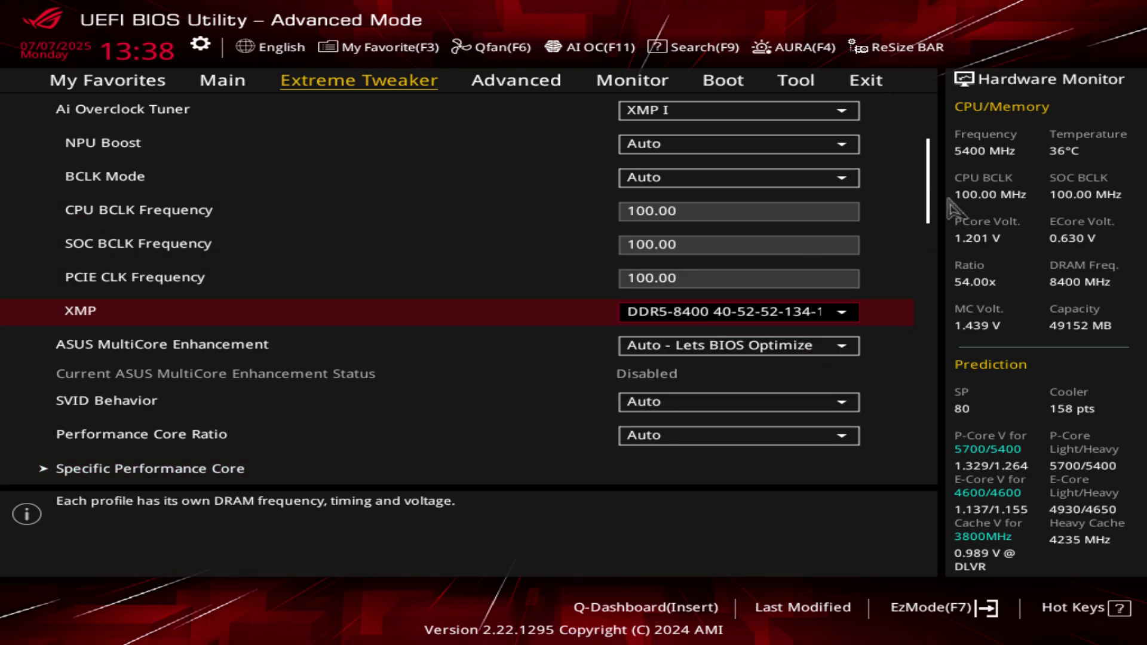
scroll(934, 228, "up", 1)
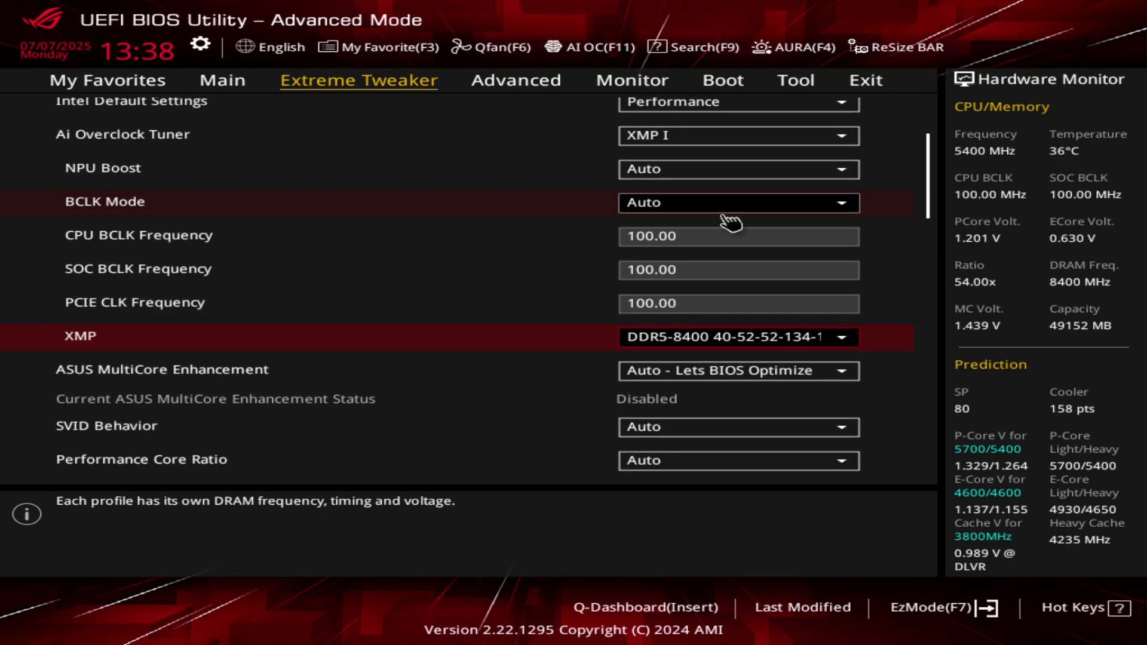
scroll(654, 259, "down", 3)
scroll(647, 259, "down", 2)
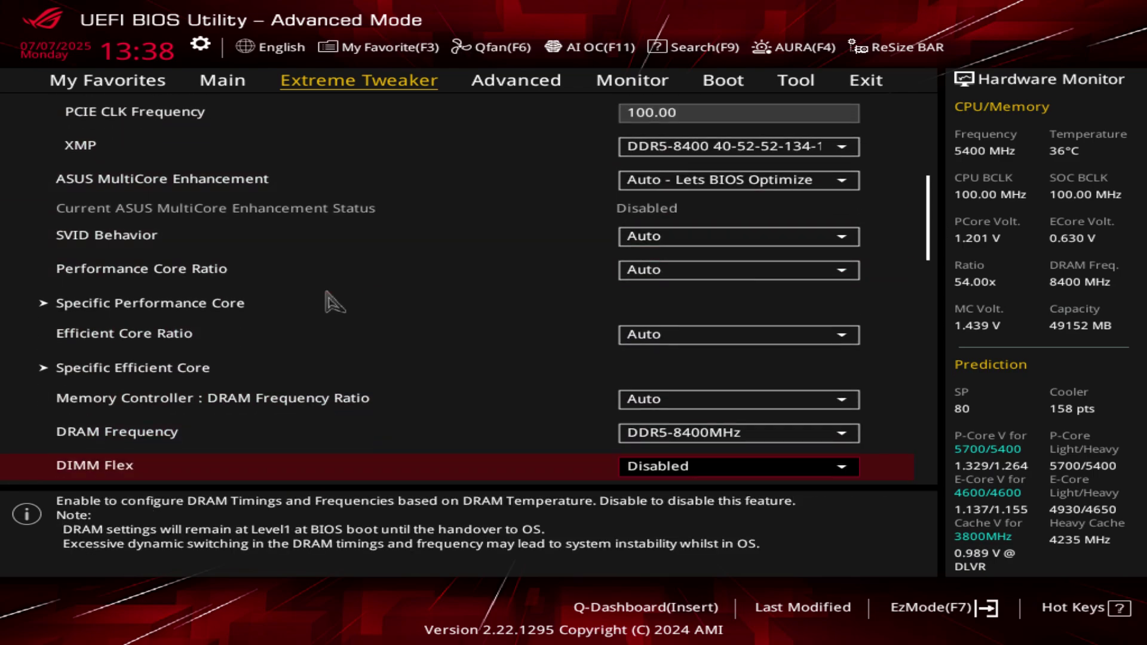
left_click(281, 317)
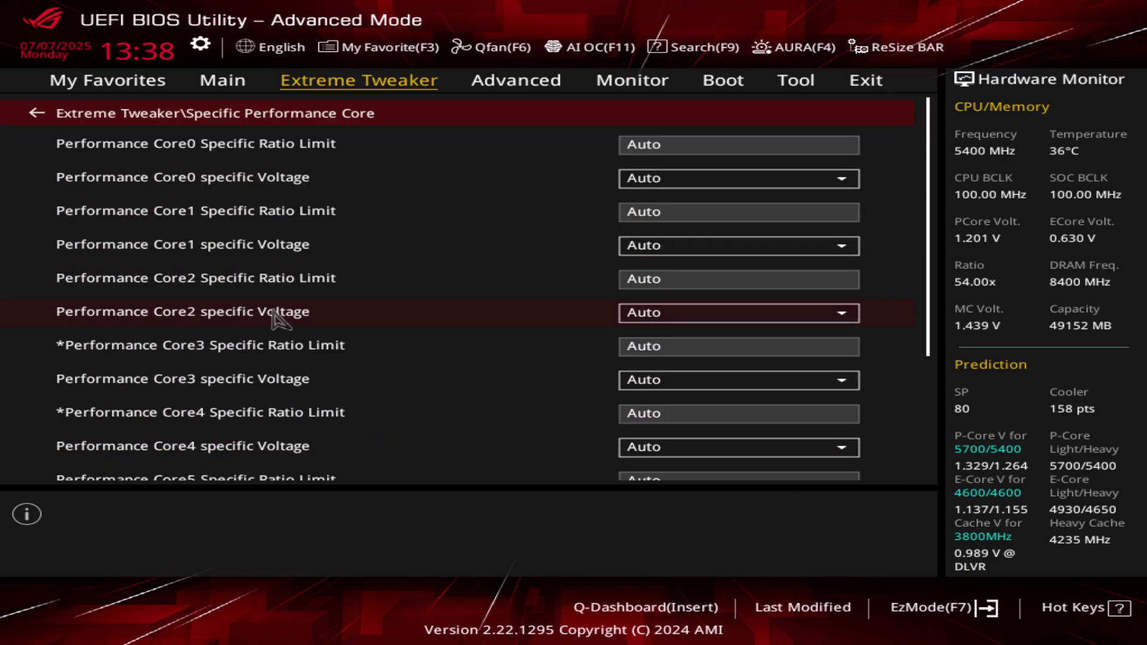
key("Escape")
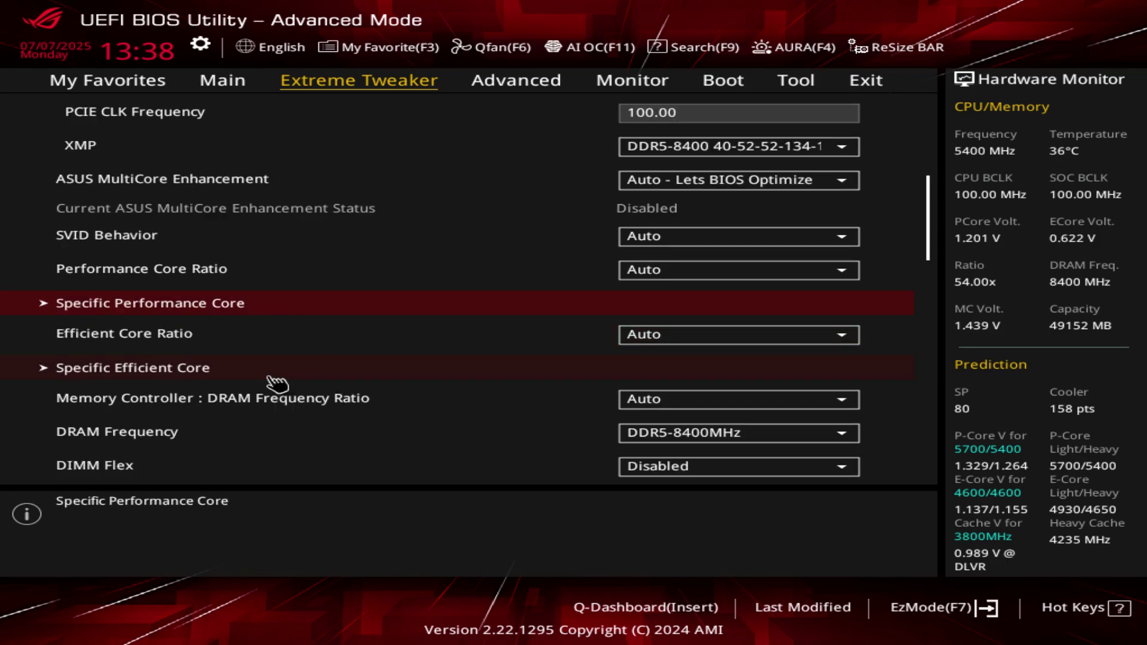
left_click(273, 378)
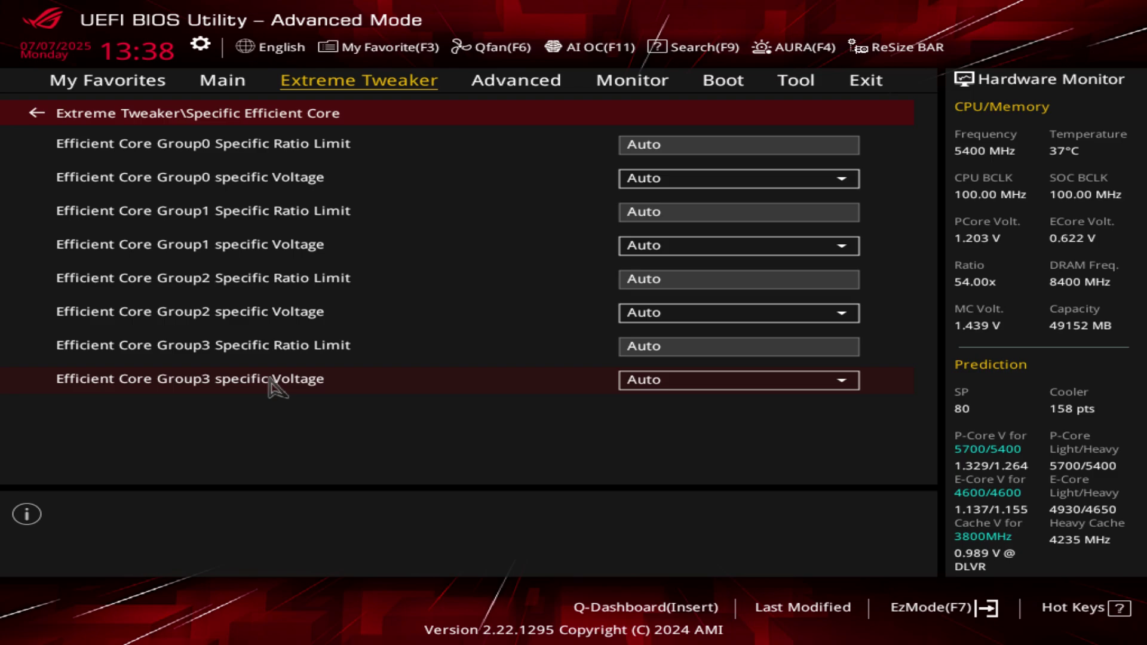
key("Escape")
key("Down")
key("Down")
key("Down")
key("Down")
key("Down")
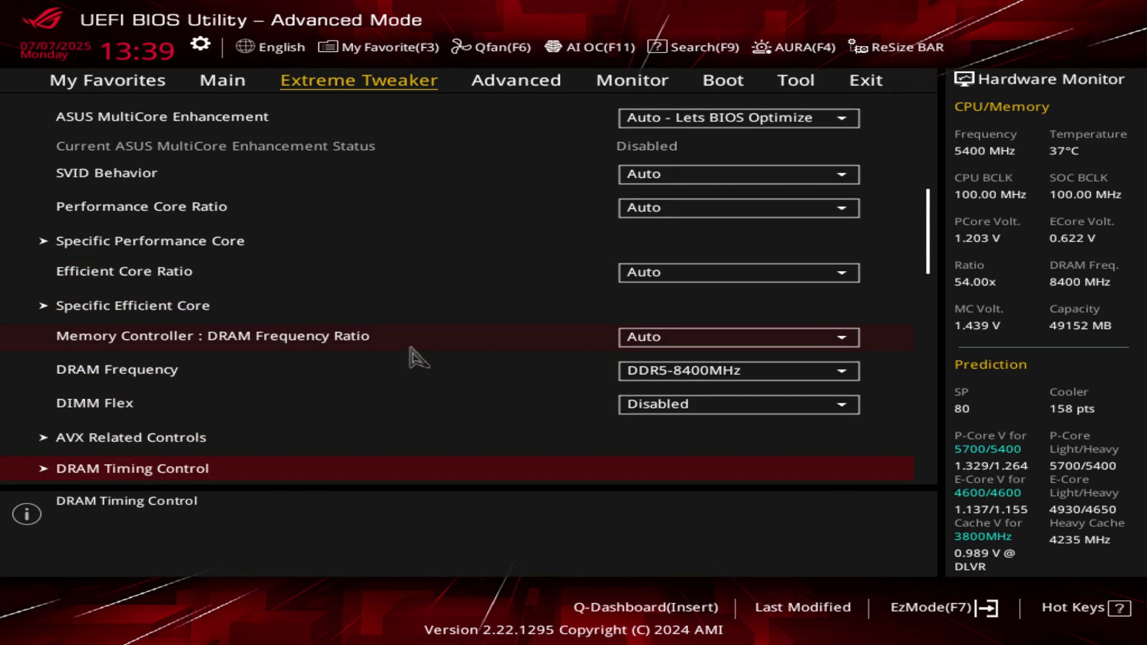
key("Down")
key("Down")
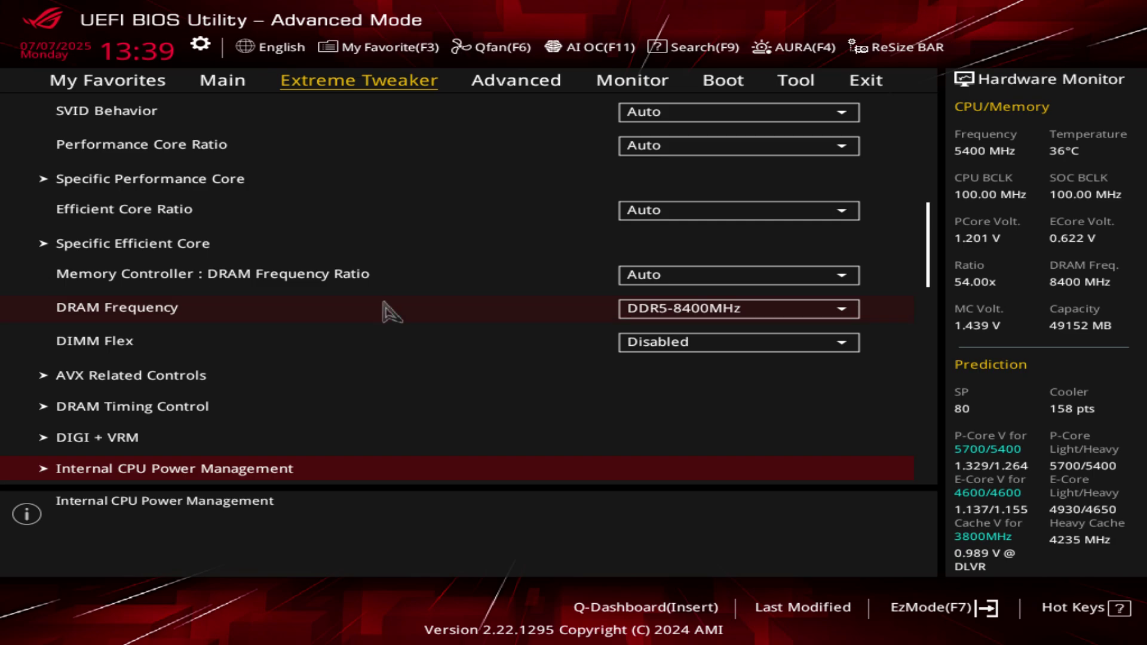
left_click(230, 380)
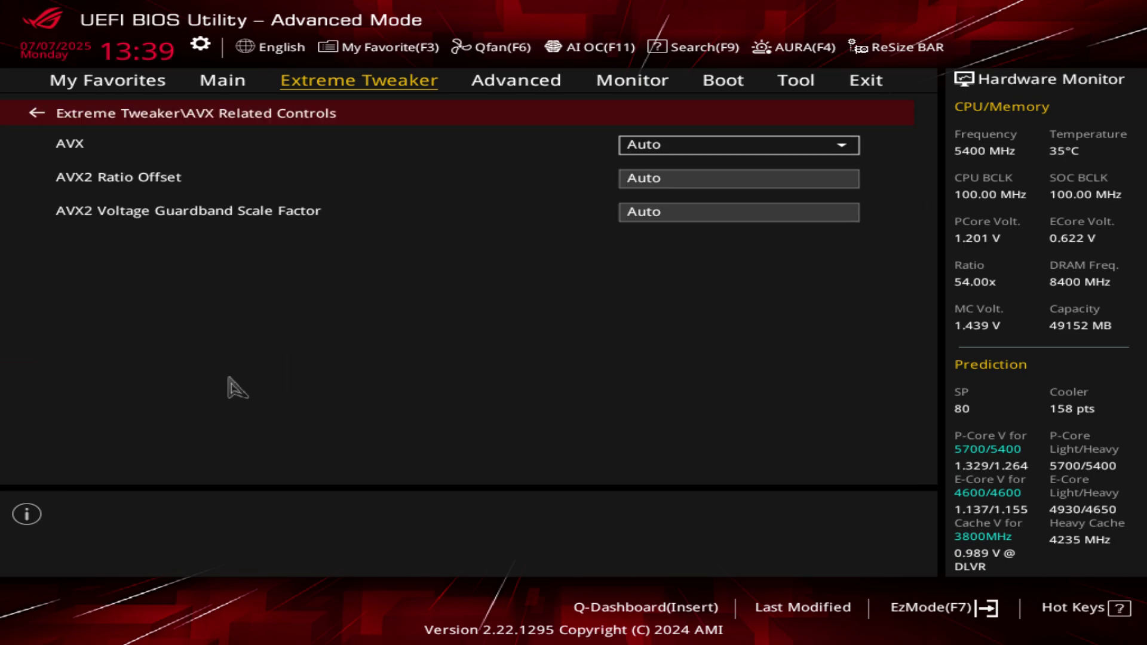
key("Escape")
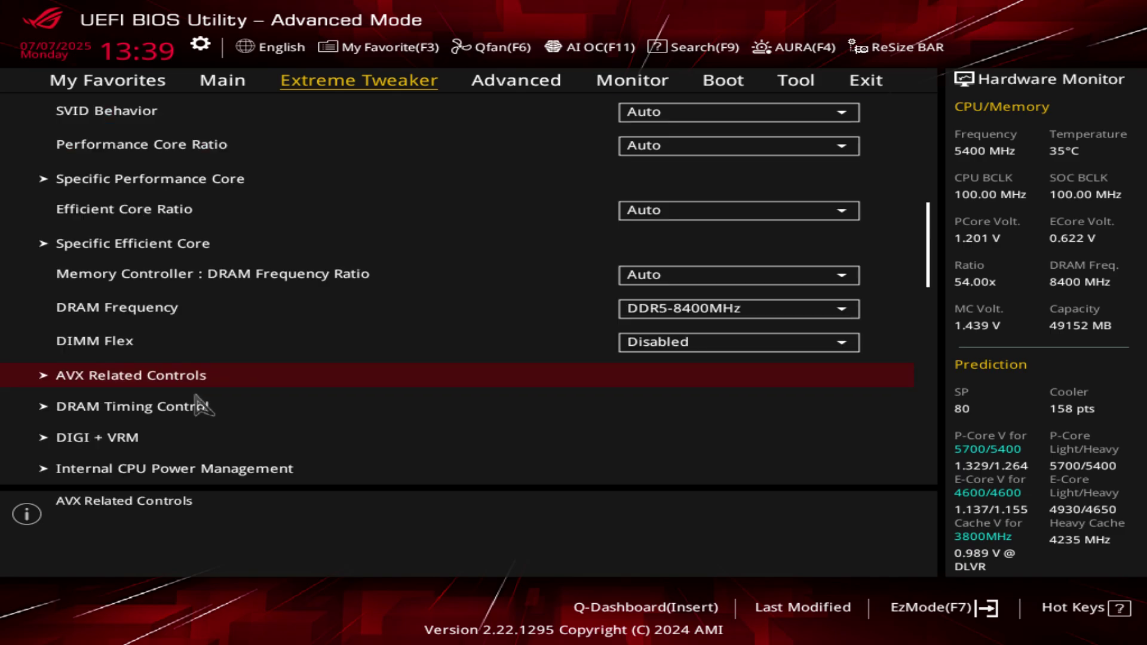
- In DRAM Timing Control, view Memory Presets and DIMM Fit, leaving DIMM Fit Store at None
left_click(138, 406)
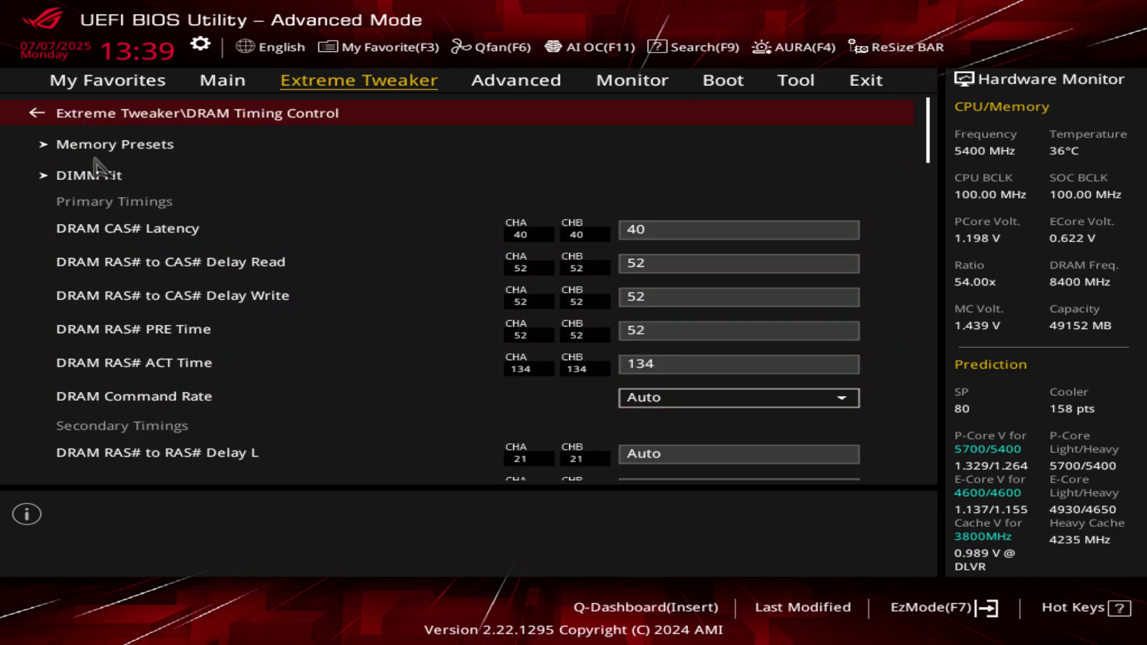
left_click(118, 148)
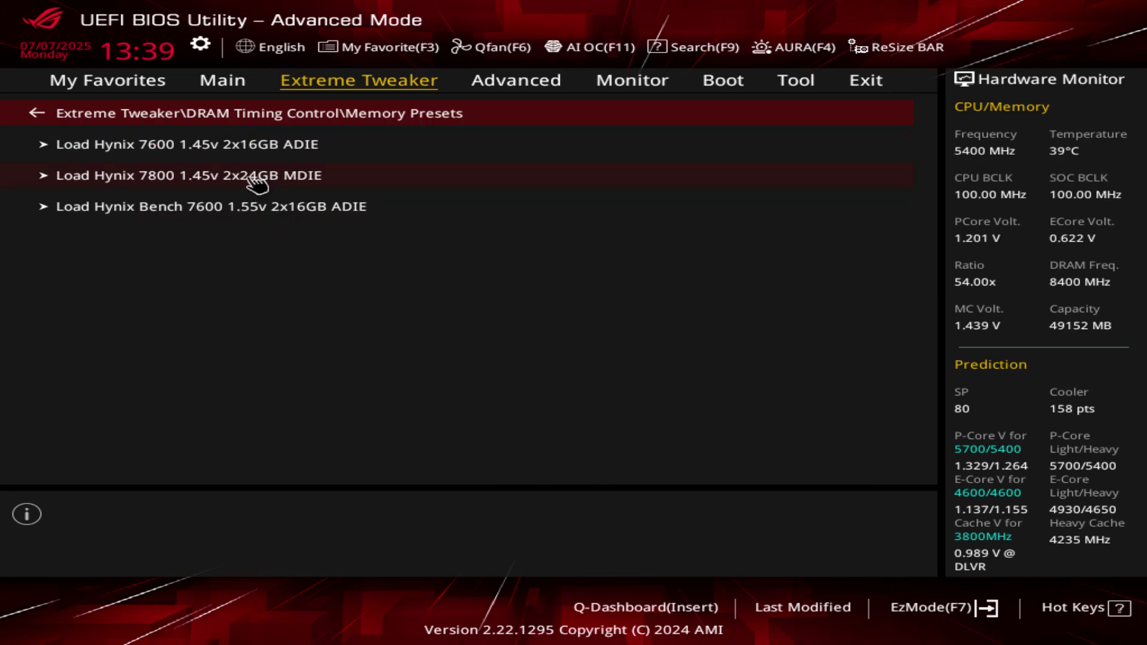
key("Escape")
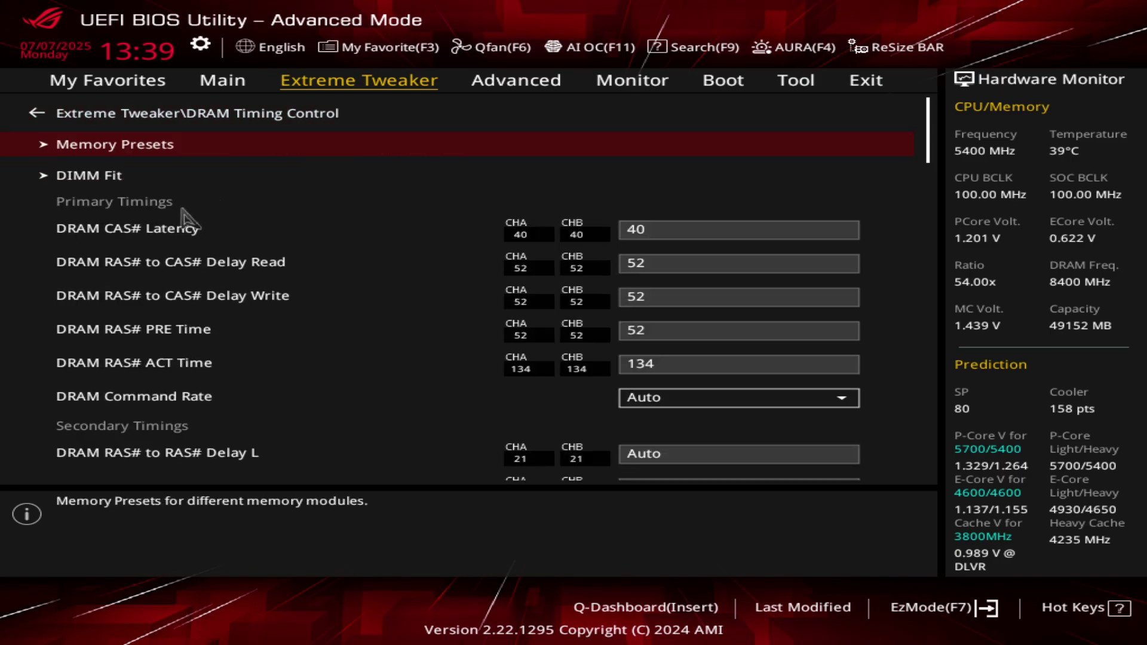
left_click(115, 176)
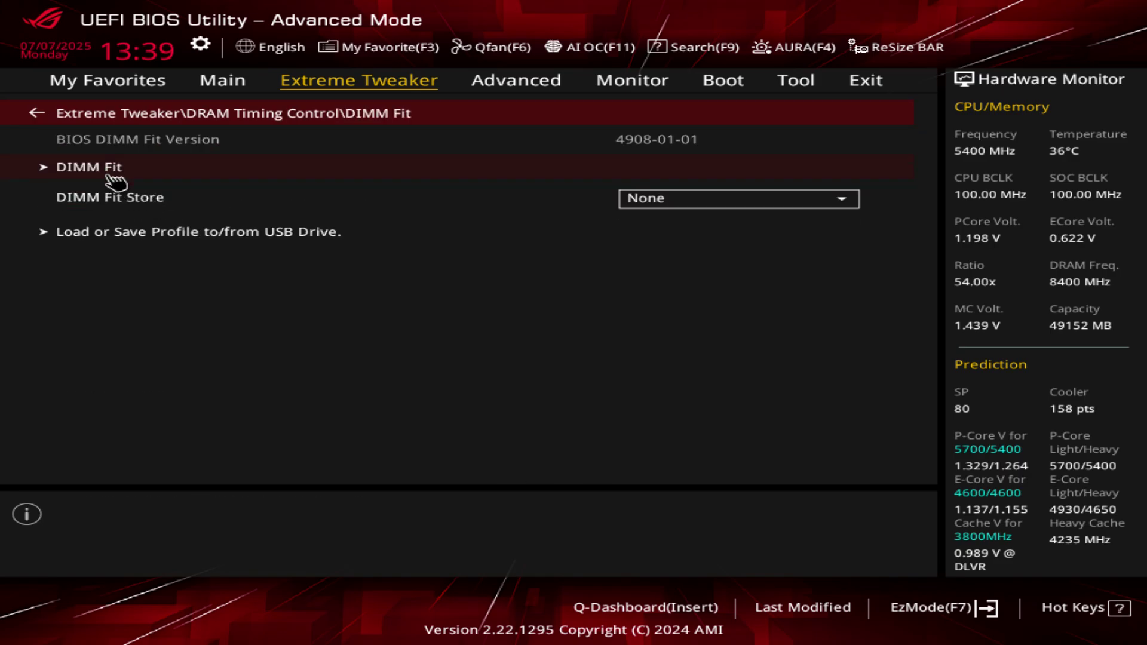
left_click(673, 201)
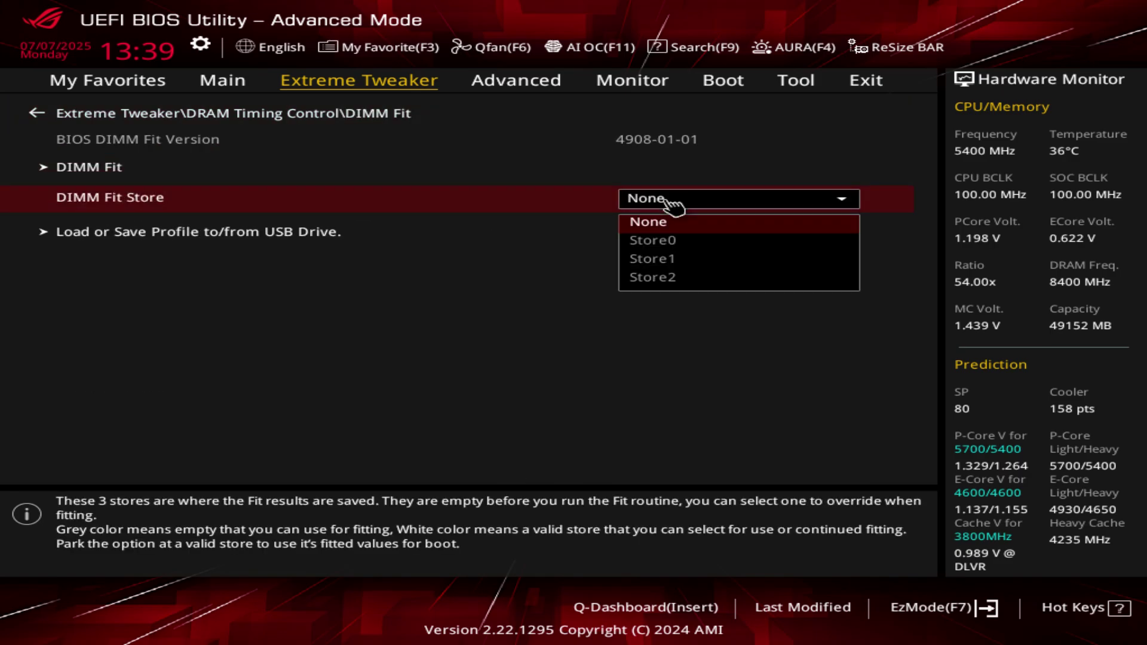
left_click(485, 182)
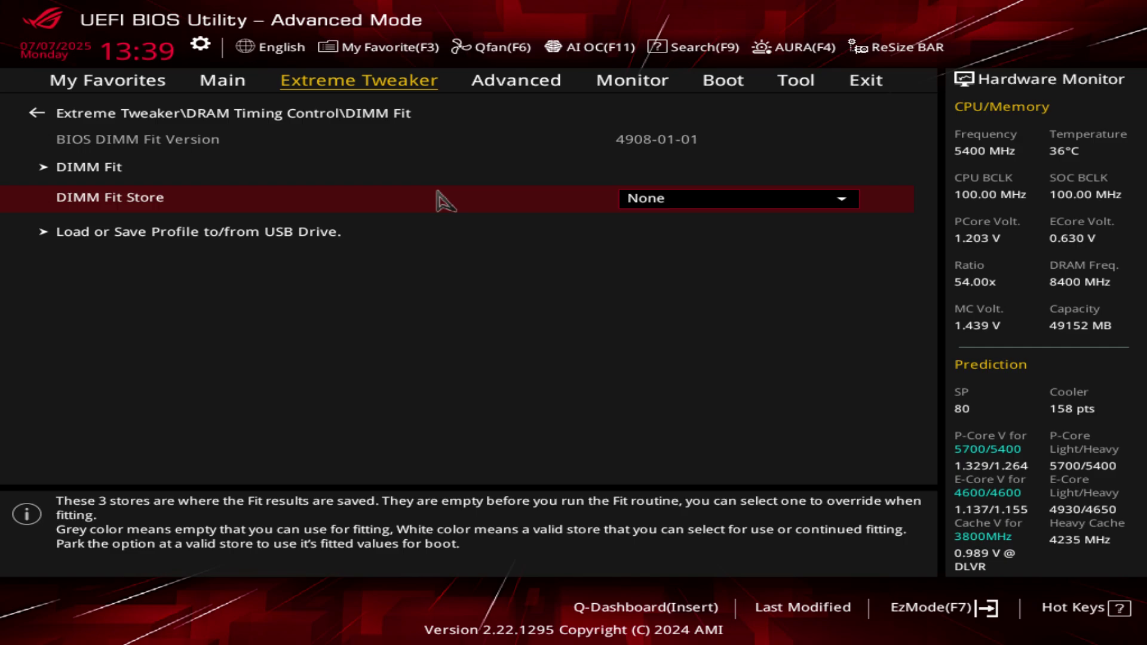
left_click(35, 115)
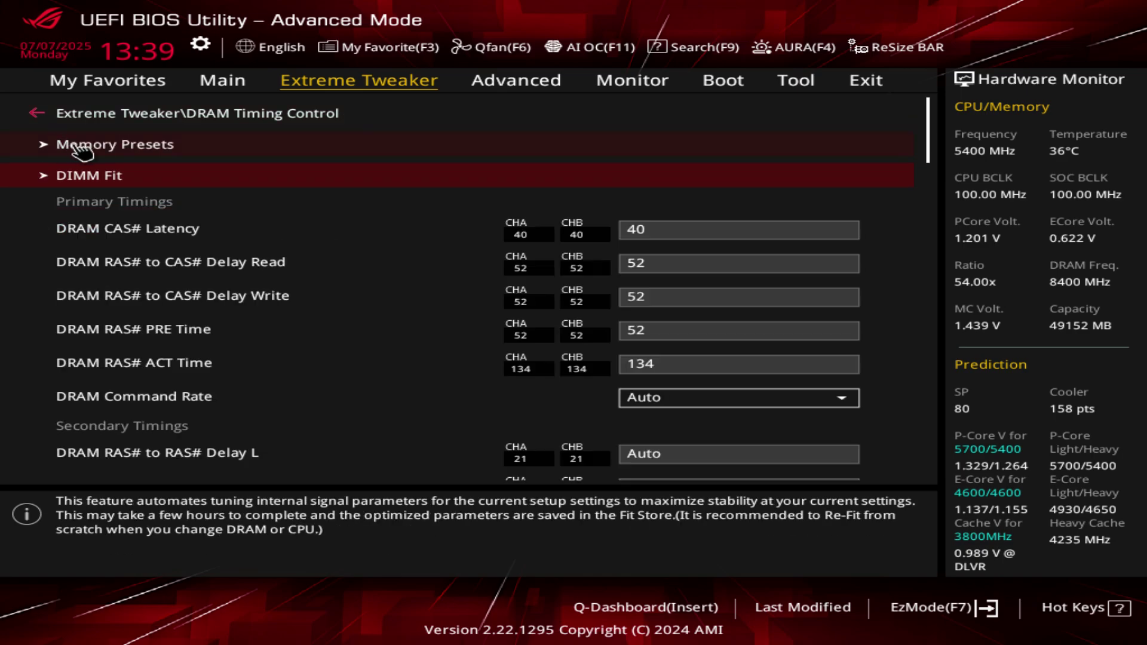
- Scroll the DRAM timings list to the bottom: all Auto, four channels Enabled
key("Down")
key("Down")
key("Down")
key("Down")
key("Down")
key("Down")
key("Down")
key("Down")
key("Down")
key("Down")
key("Down")
key("Down")
key("Down")
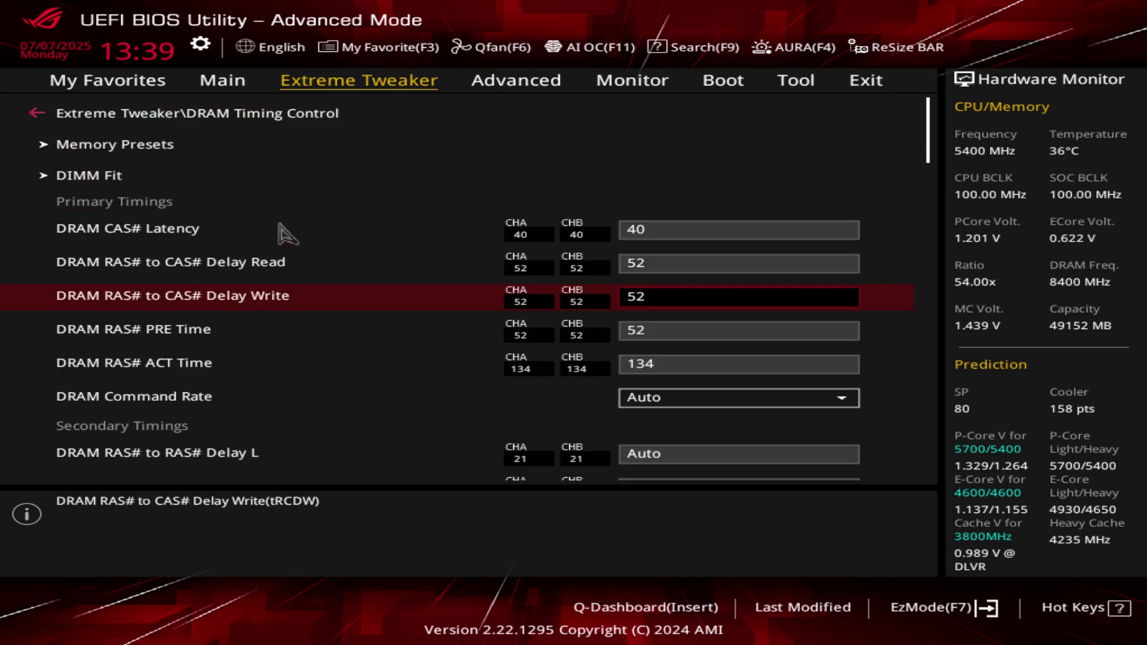
key("Down")
key("Down")
key("Down")
key("Down")
key("Down")
key("Down")
key("Down")
key("Down")
key("Down")
key("Down")
key("Down")
key("Down")
key("Down")
key("Down")
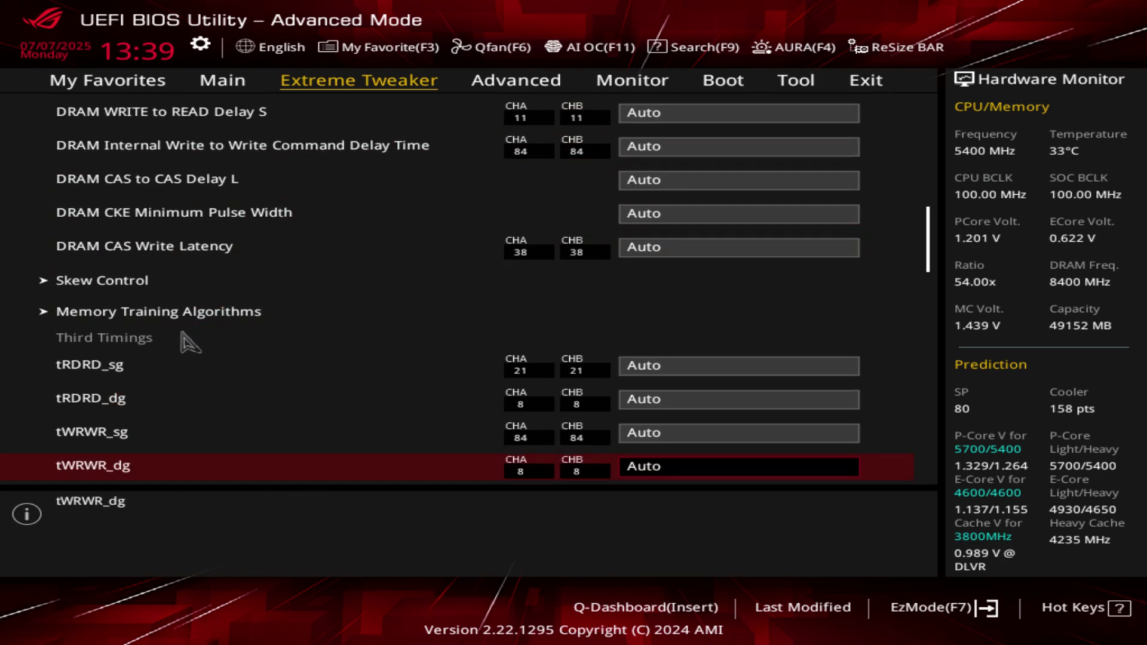
scroll(193, 317, "down", 10)
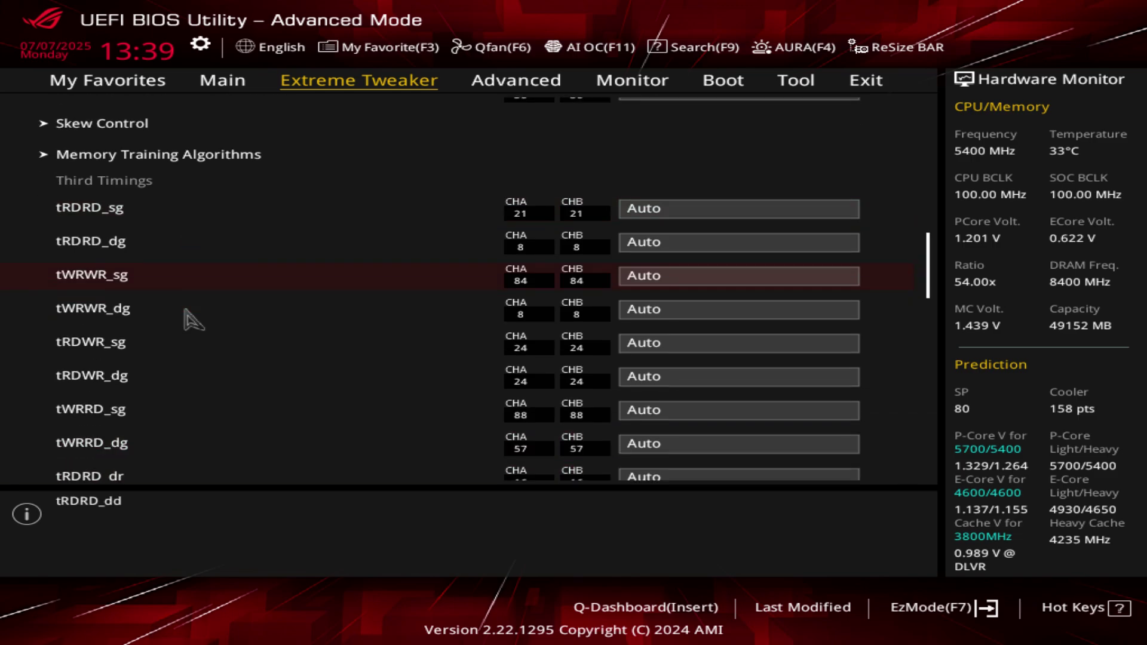
scroll(193, 317, "down", 9)
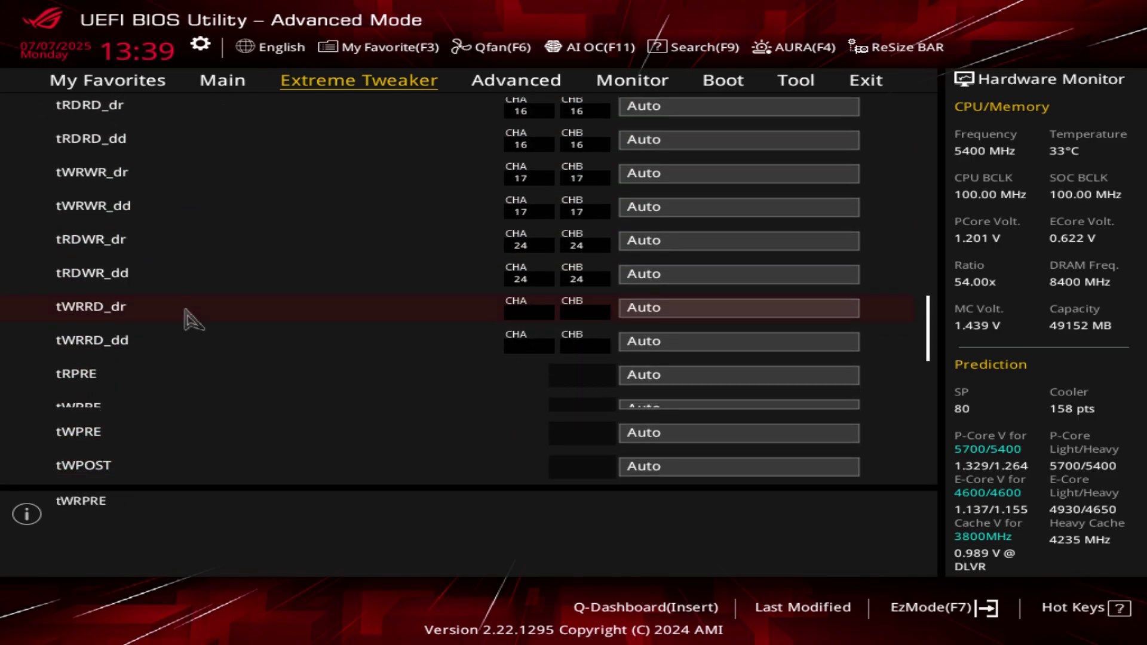
scroll(186, 312, "down", 15)
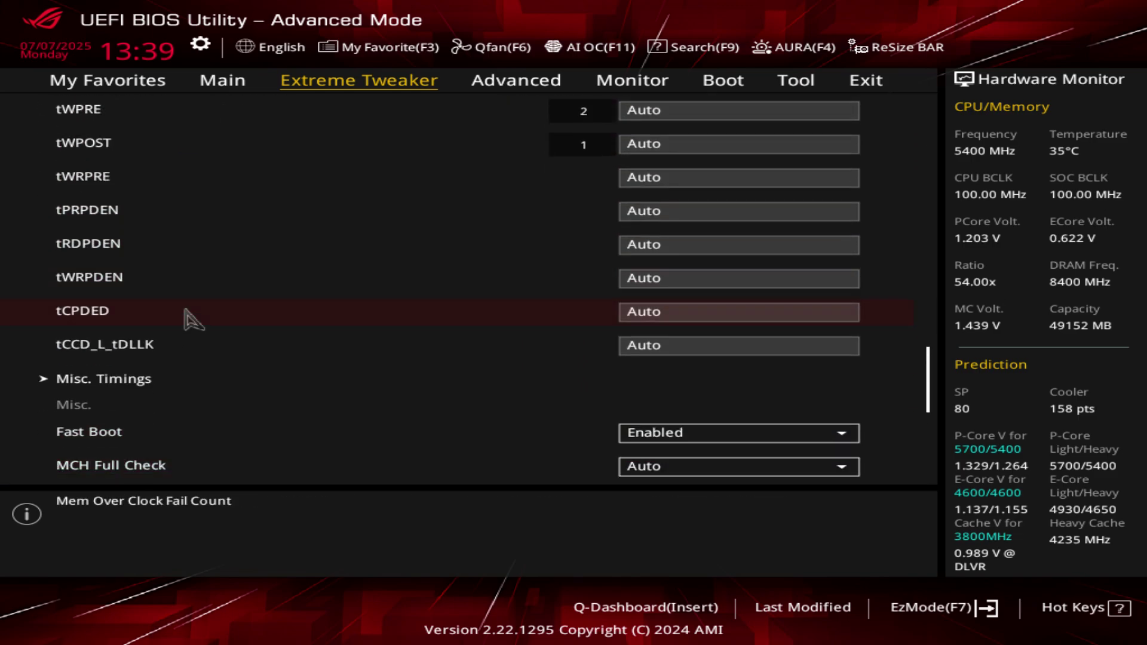
scroll(187, 311, "down", 7)
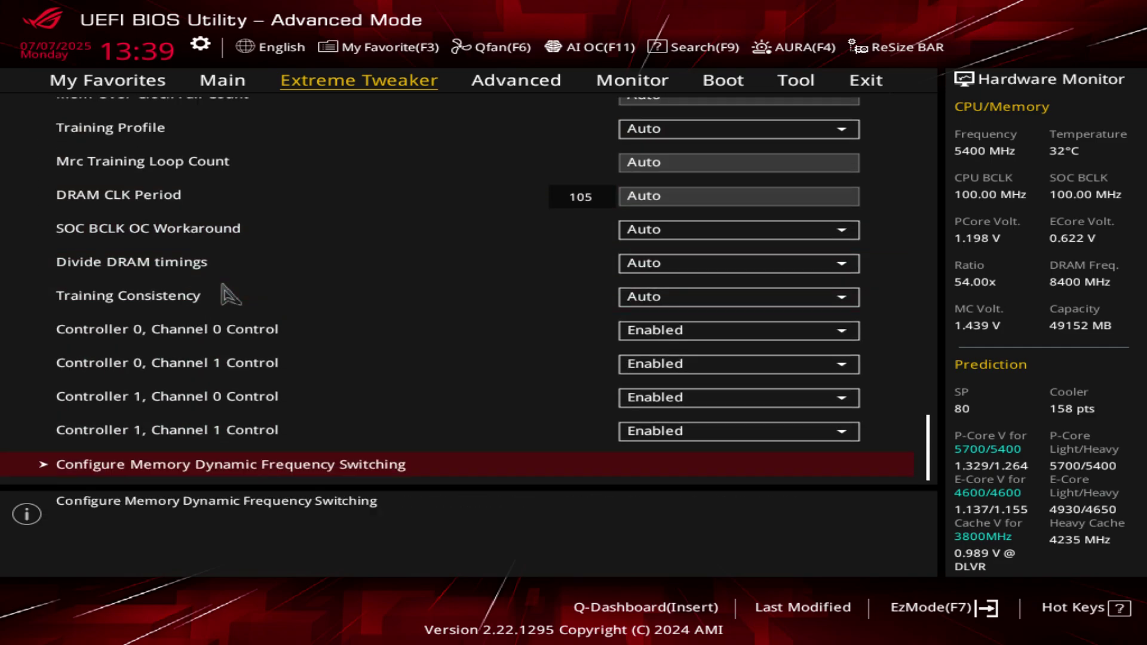
- Browse the DIGI + VRM settings and return to the Extreme Tweaker list
key("Escape")
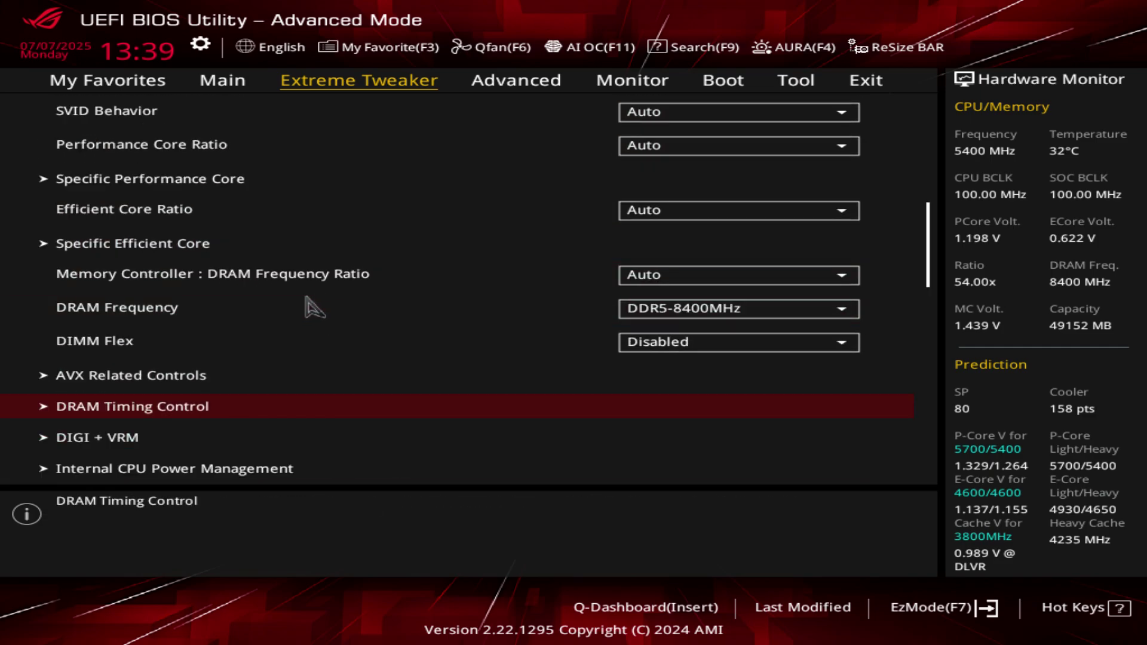
left_click(123, 445)
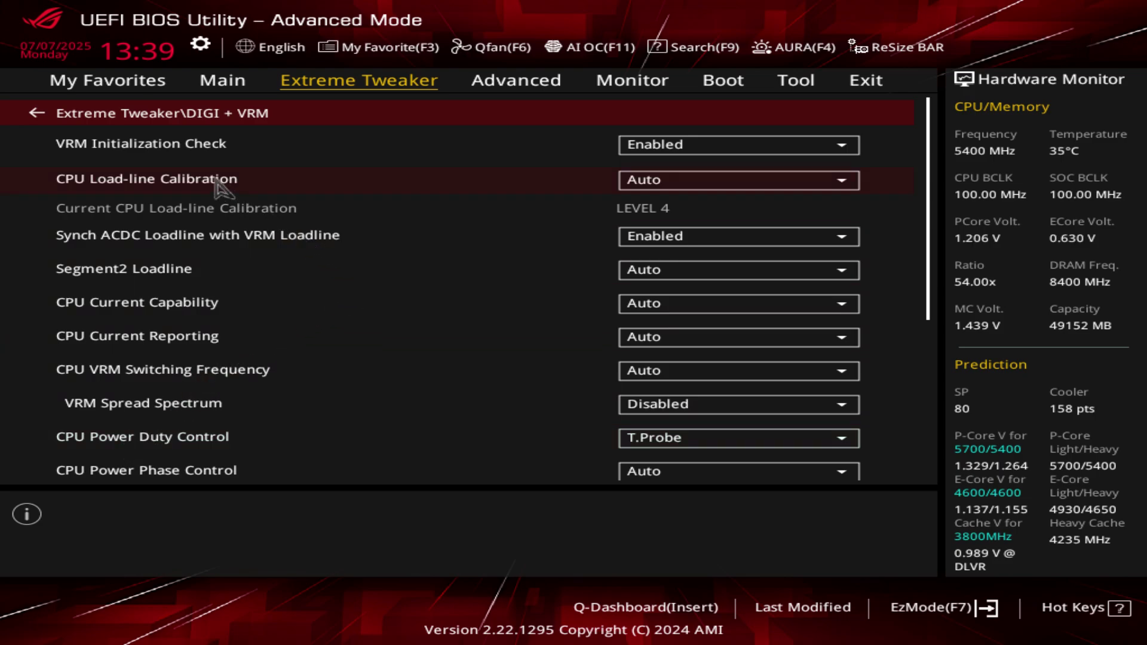
key("Down")
key("Down")
key("Down")
key("Down")
key("Down")
key("Down")
key("Down")
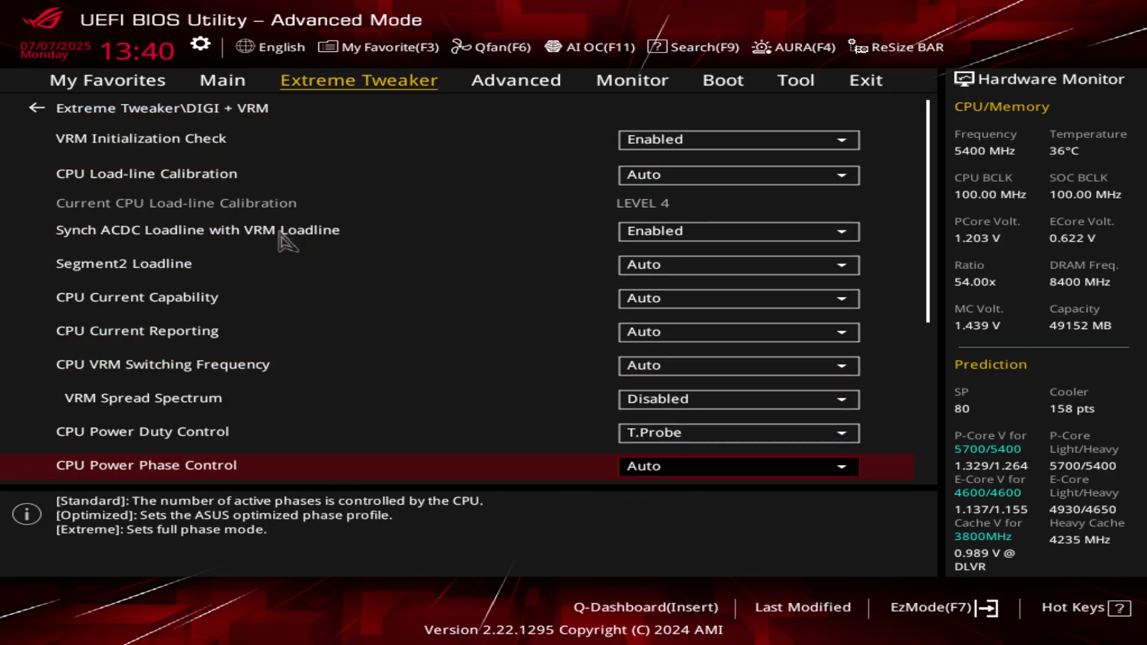
key("Down")
key("Down")
key("Down")
scroll(287, 242, "down", 2)
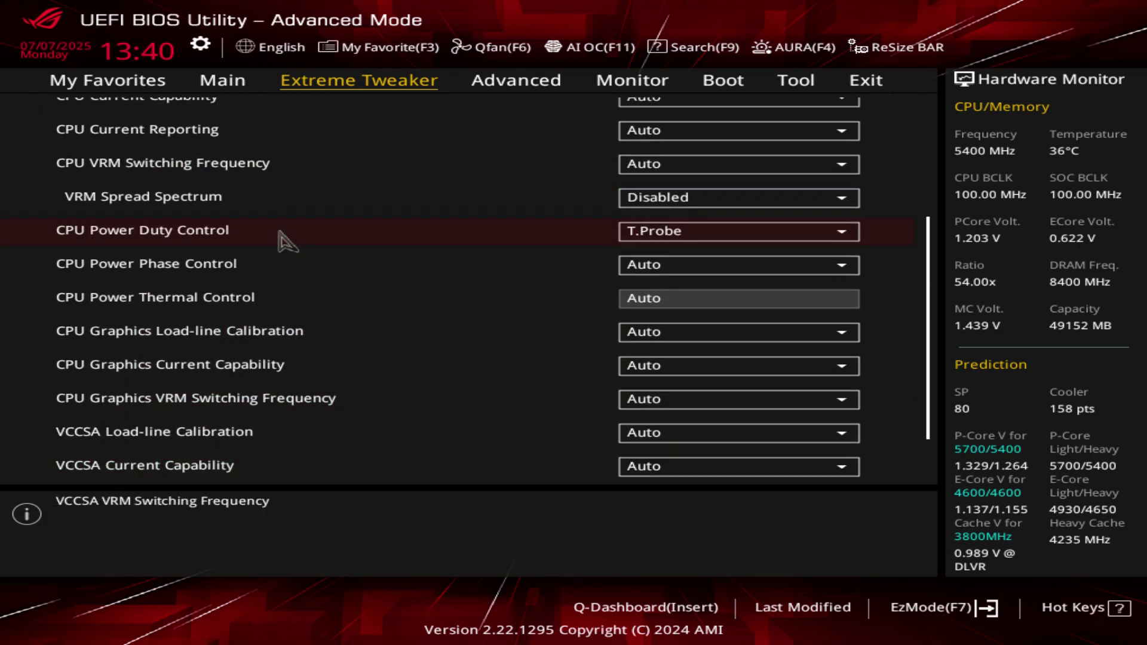
key("Down")
key("Up")
key("Up")
key("Up")
key("Up")
key("Up")
key("Up")
scroll(282, 244, "up", 5)
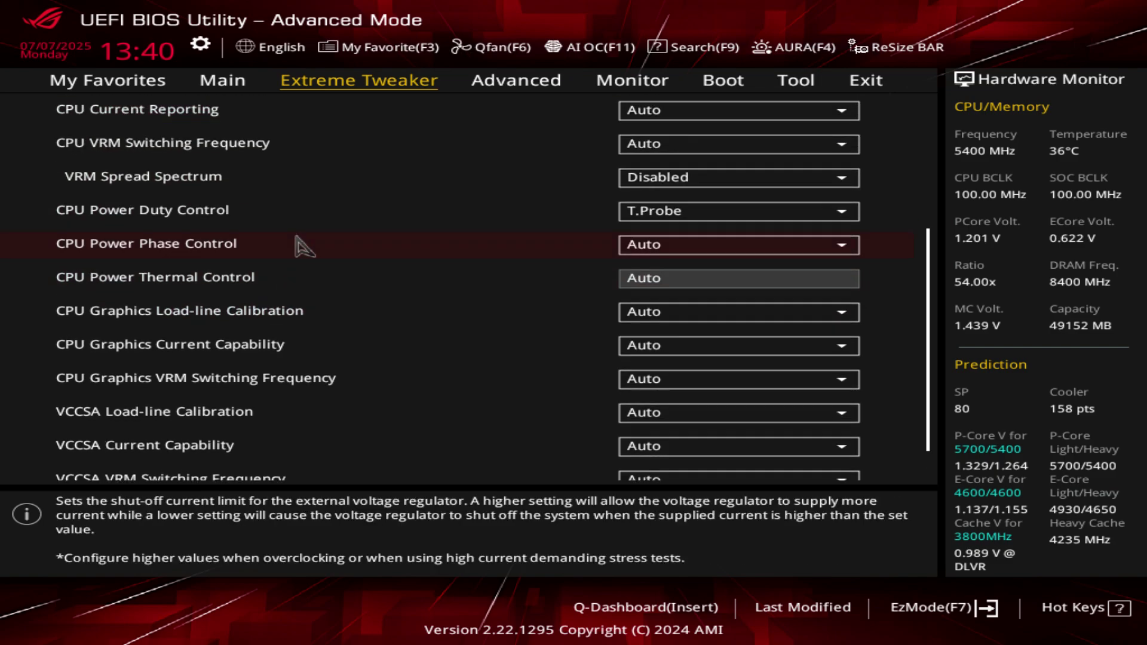
scroll(333, 264, "up", 1)
key("Escape")
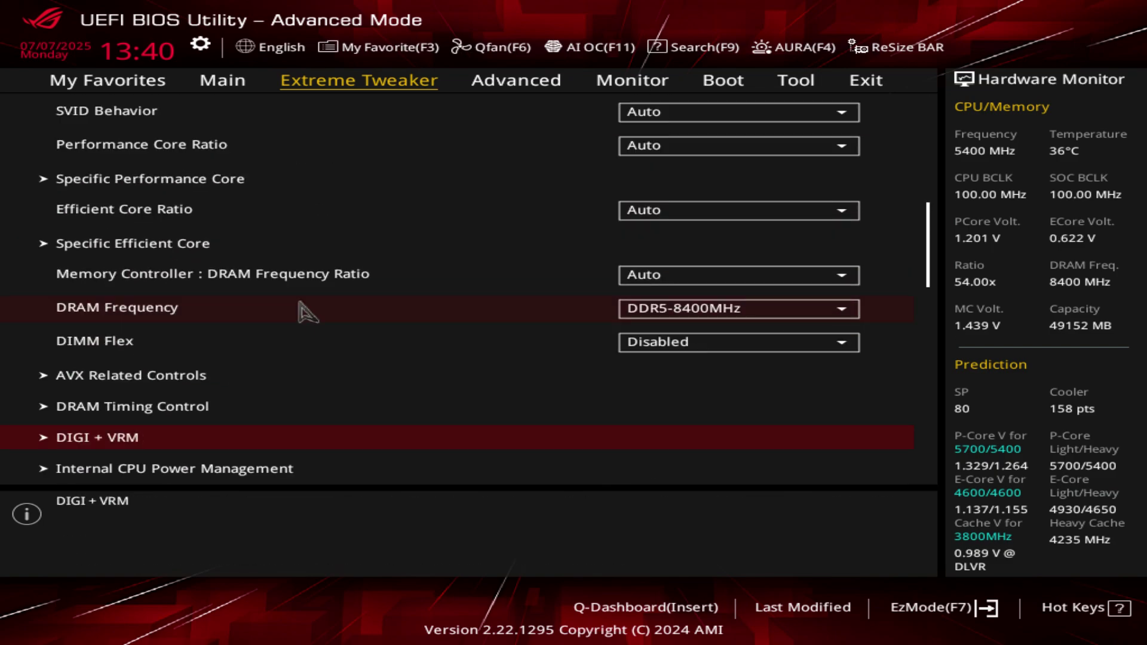
- Step through Internal CPU Power Management limits, down past CPU System Agent Current Limit
left_click(162, 471)
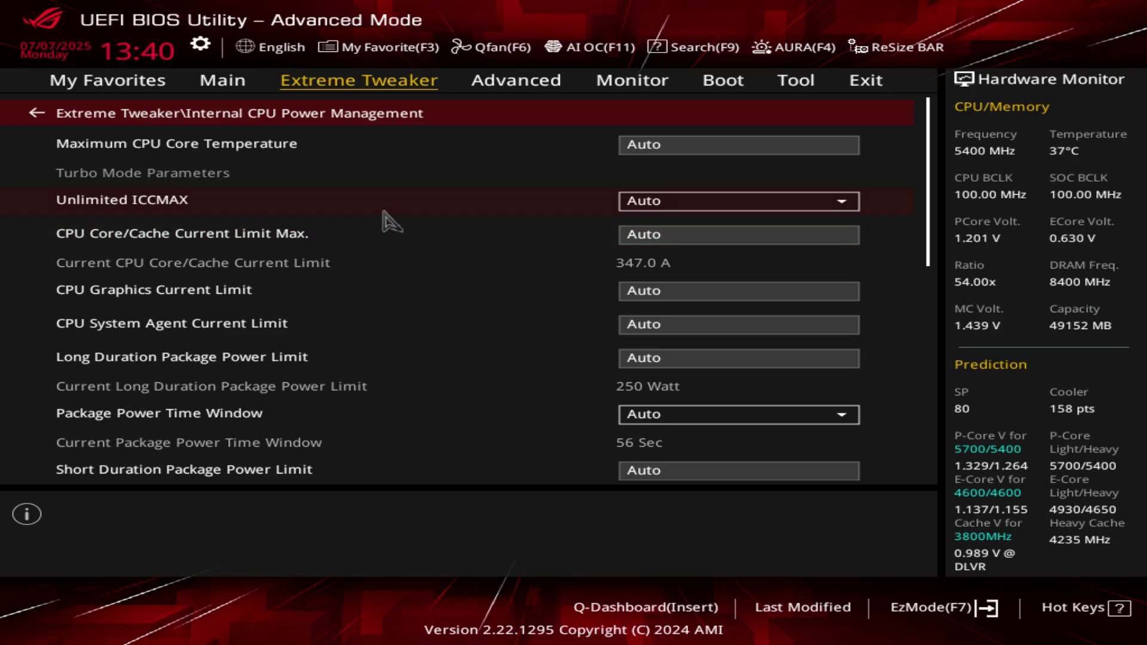
key("Down")
key("Down")
key("Down")
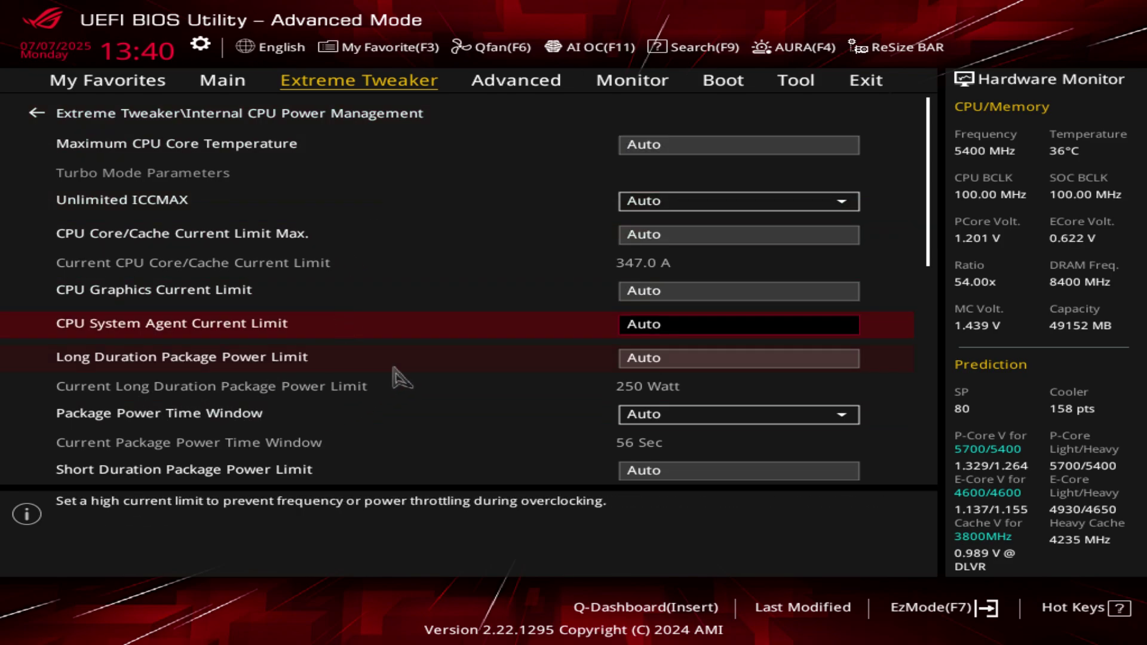
key("Down")
key("Down")
key("Down")
key("Down")
key("Down")
key("Down")
key("Down")
key("Down")
key("Down")
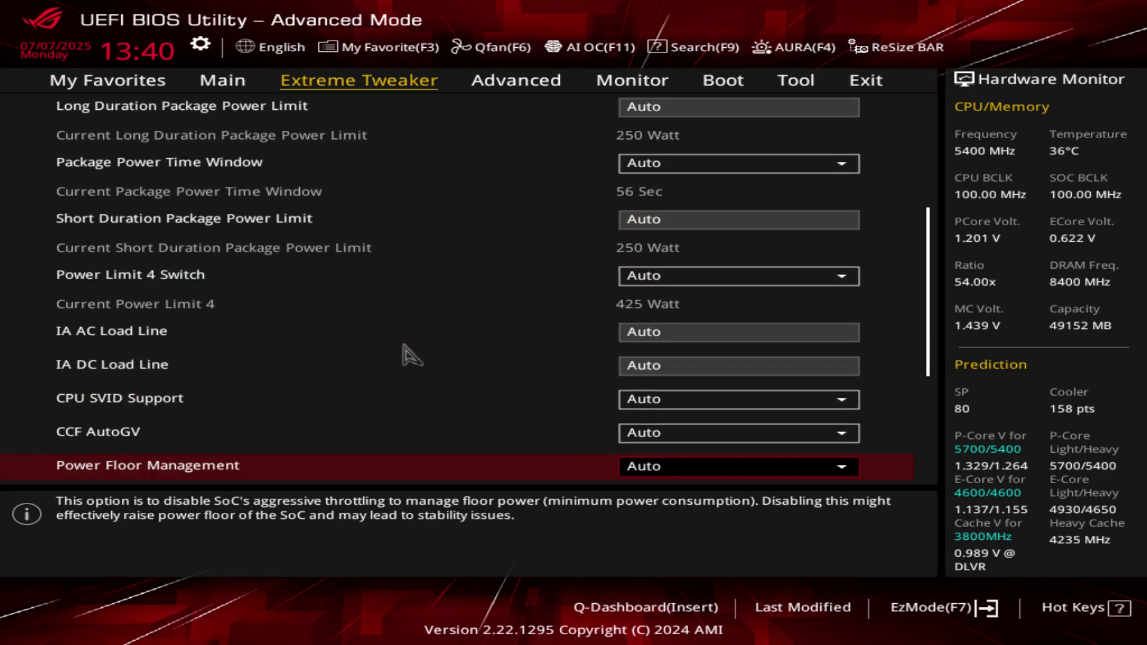
key("Down")
key("Down")
key("Down")
key("Down")
key("Down")
key("Down")
key("Down")
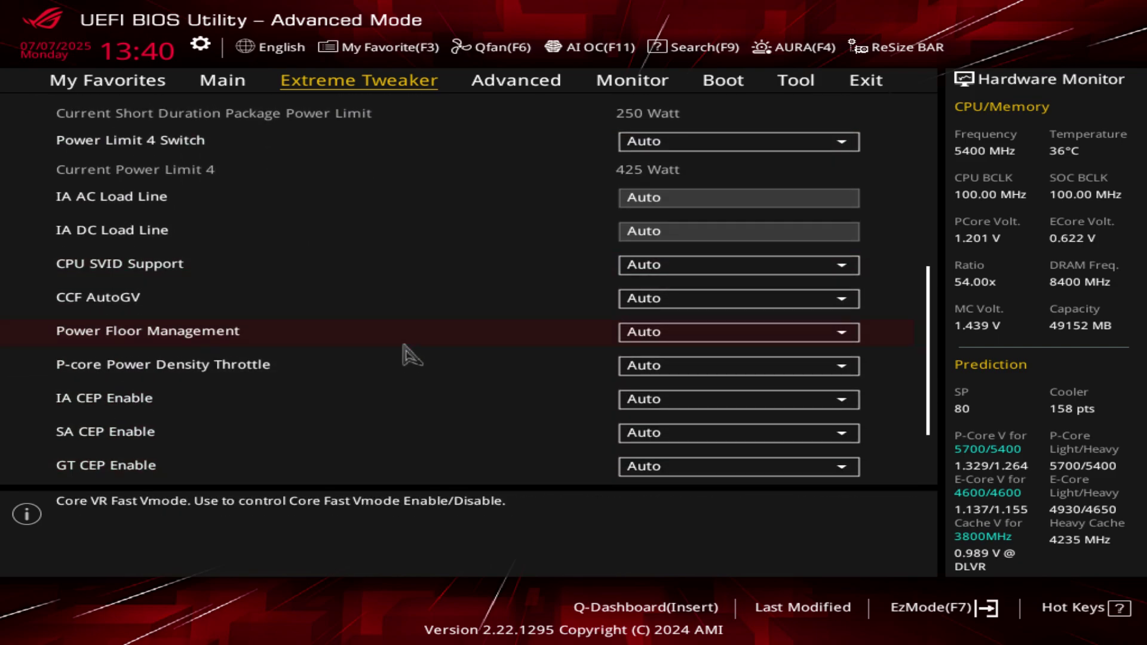
key("Escape")
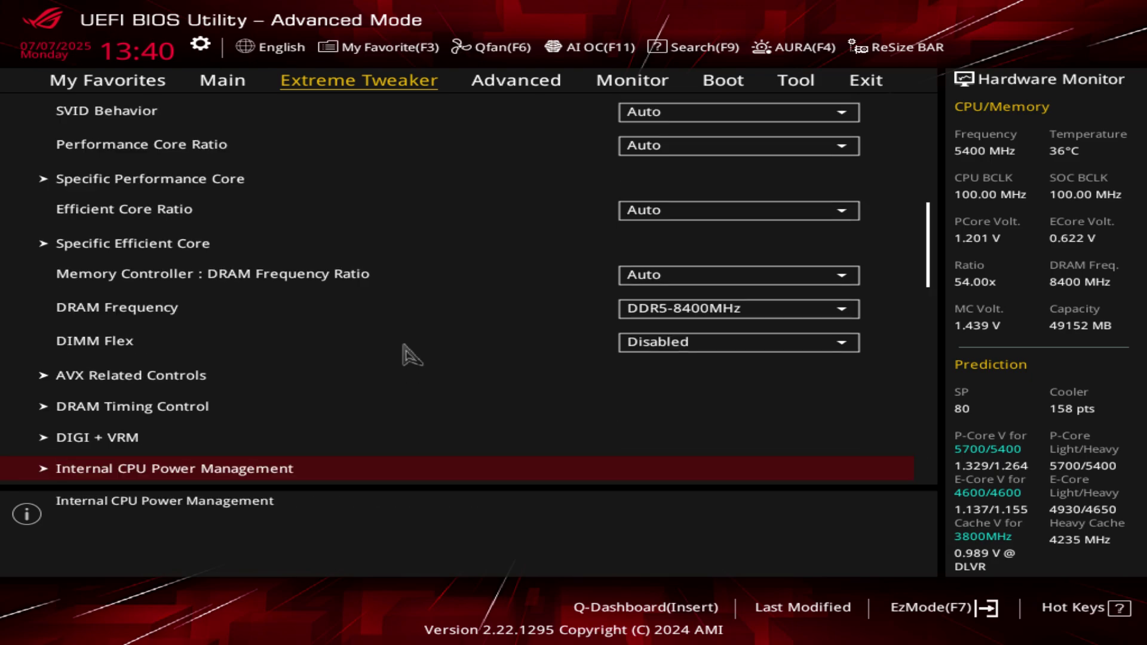
key("Down")
key("Down")
key("Down")
key("Down")
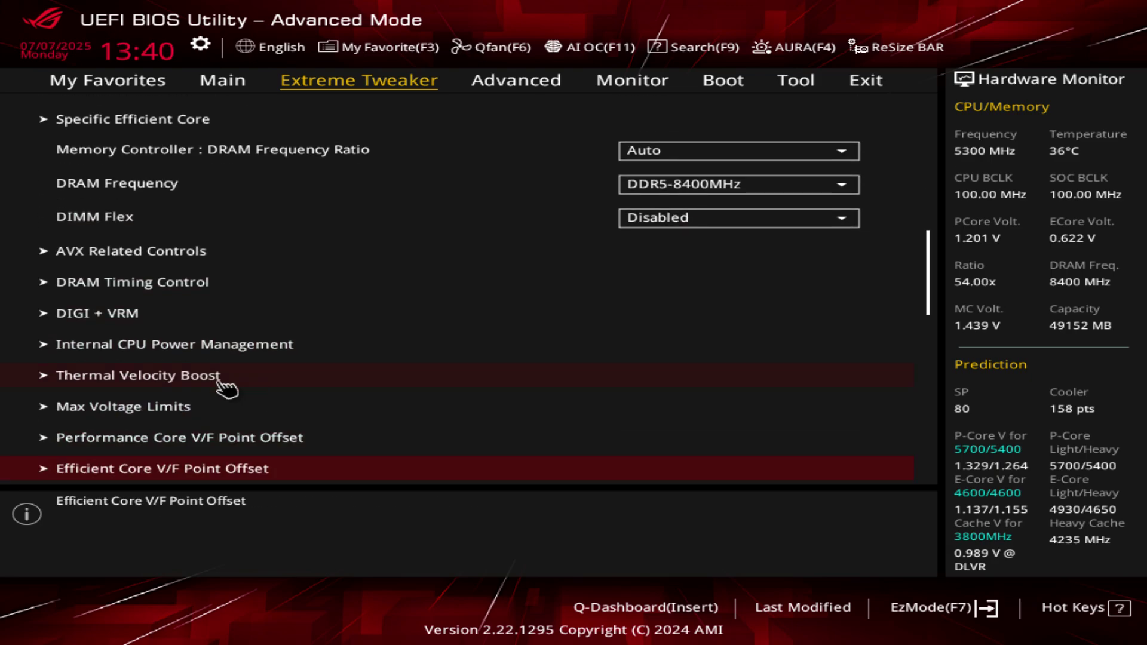
left_click(226, 389)
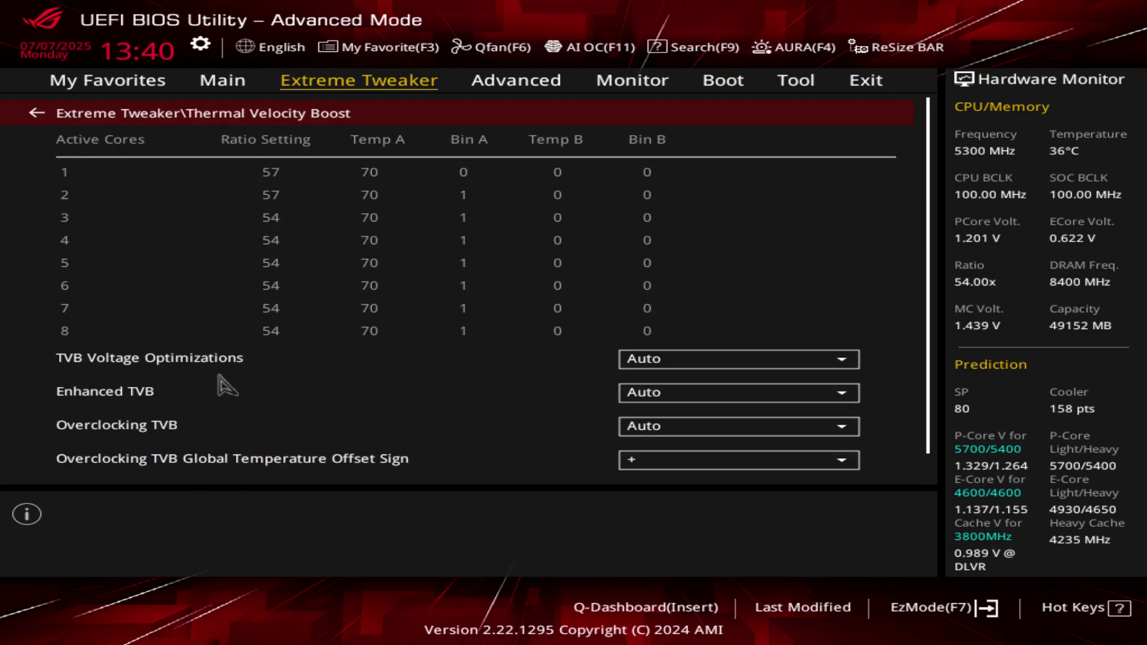
key("Escape")
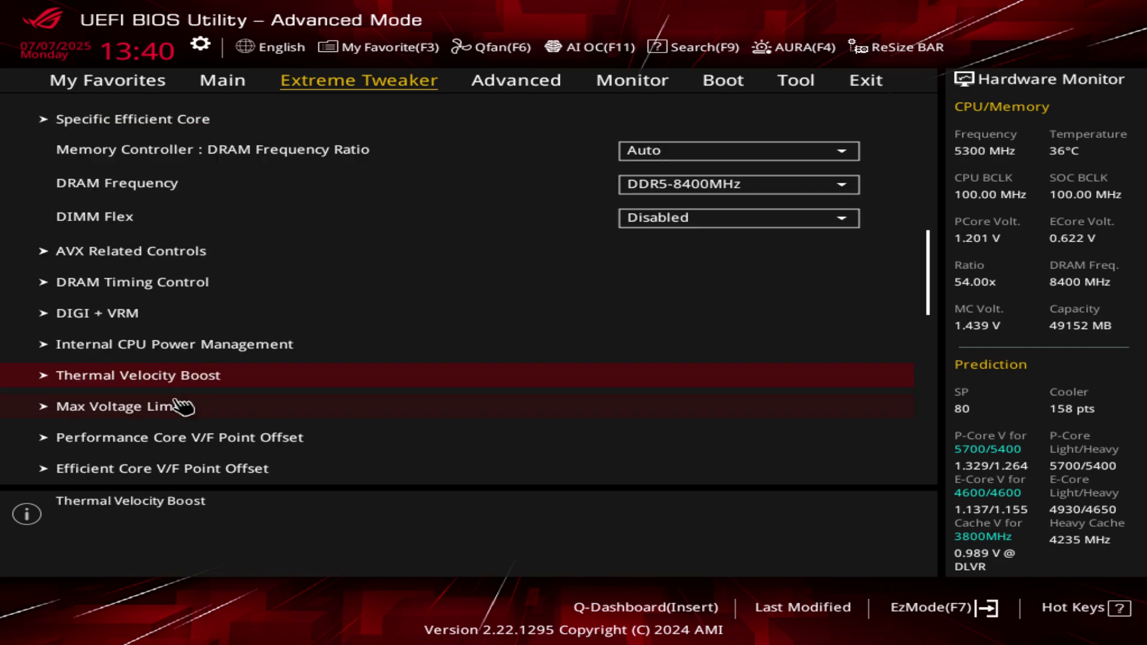
left_click(101, 415)
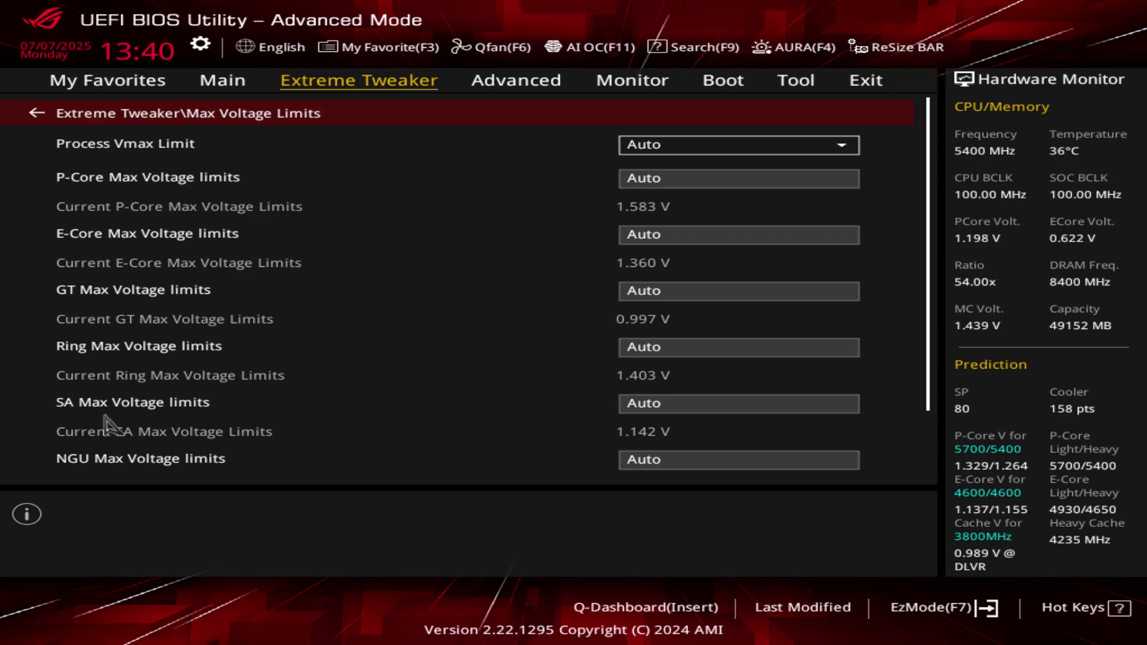
scroll(255, 328, "down", 3)
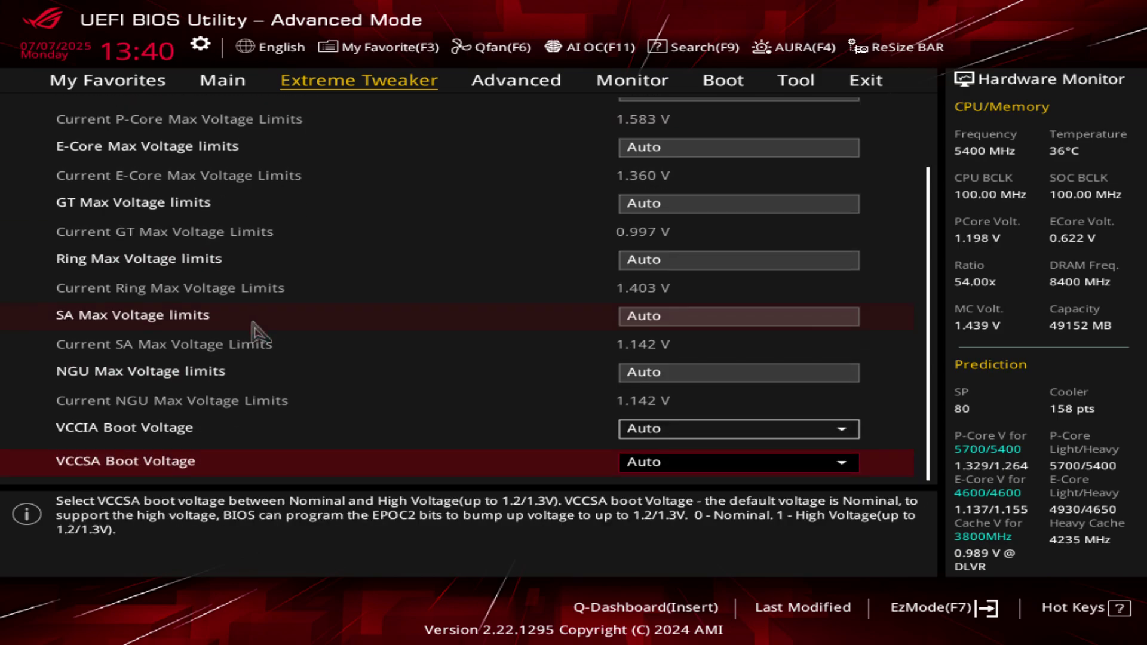
key("Escape")
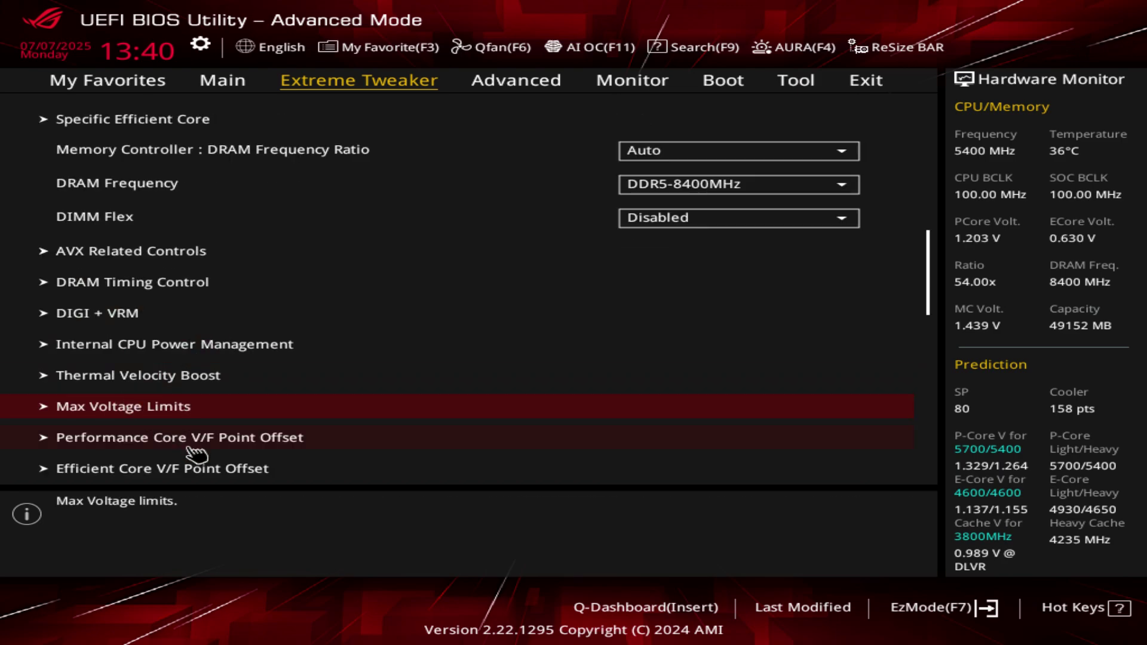
left_click(191, 445)
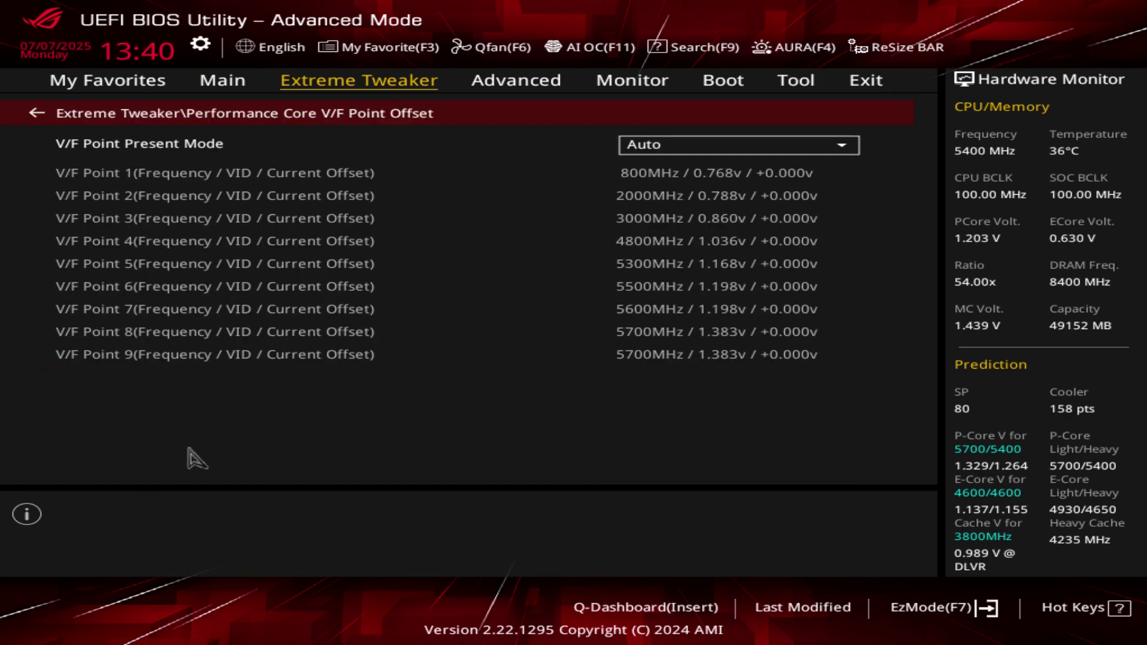
key("Escape")
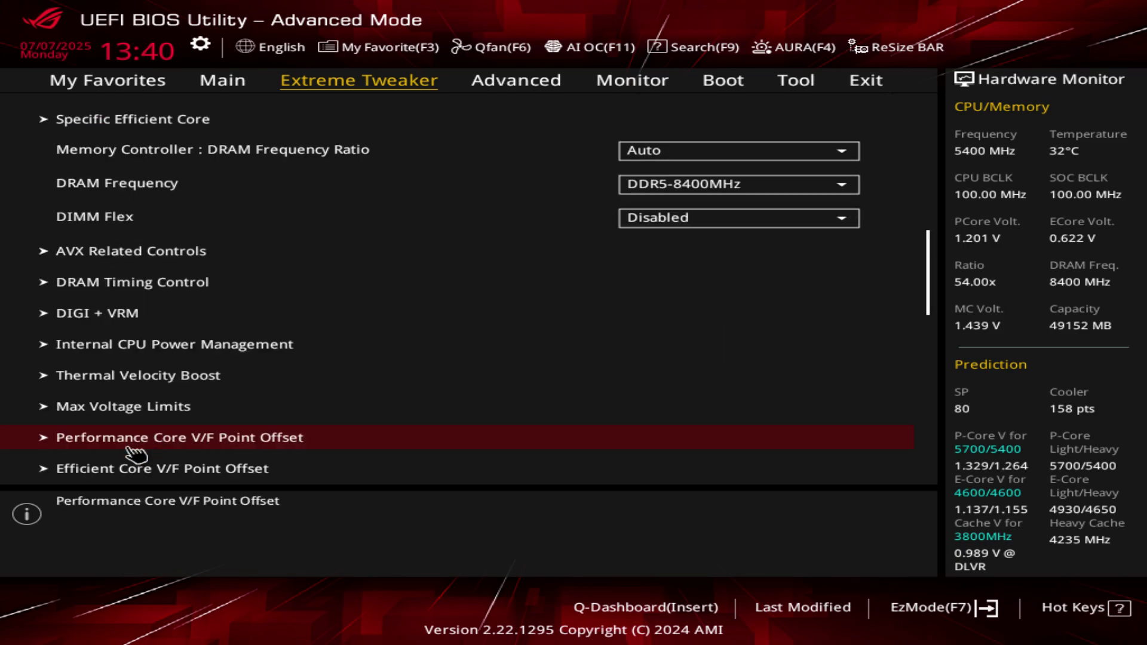
left_click(144, 472)
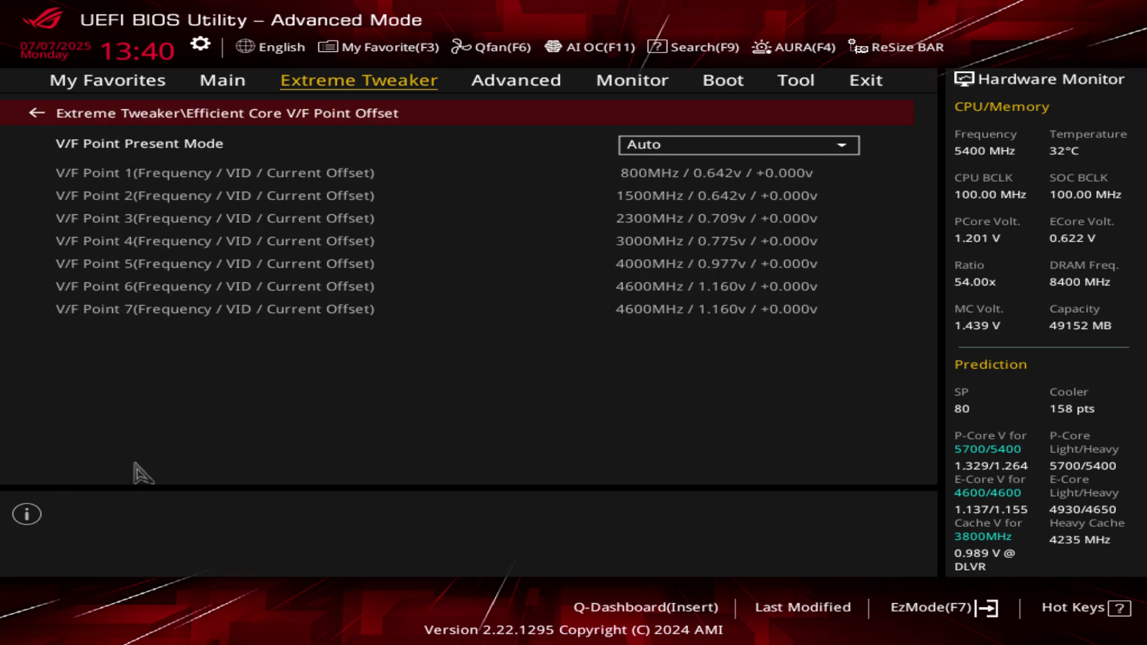
key("Escape")
key("Down")
key("Down")
key("Down")
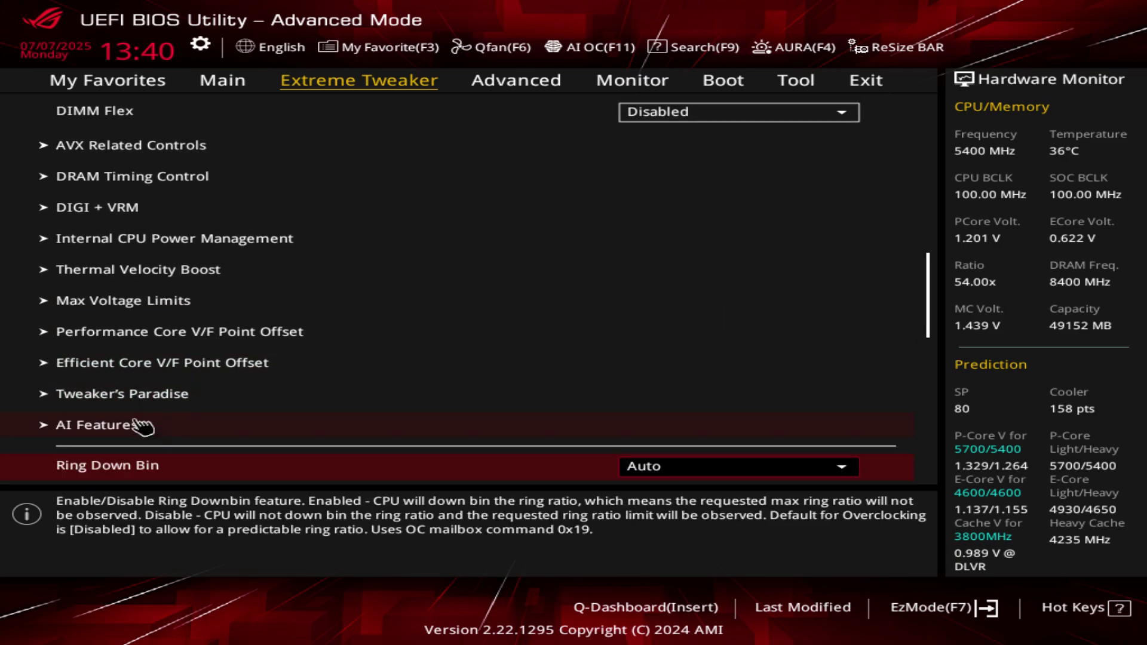
left_click(139, 394)
key("Down")
key("Down")
key("Down")
key("Down")
key("Down")
key("Down")
key("Down")
key("Down")
key("Down")
key("Down")
key("Down")
key("Down")
key("Down")
key("Down")
key("Down")
key("Down")
key("Down")
key("Down")
key("Down")
key("Down")
key("Down")
key("Down")
key("Down")
key("Down")
key("Down")
key("Down")
key("Down")
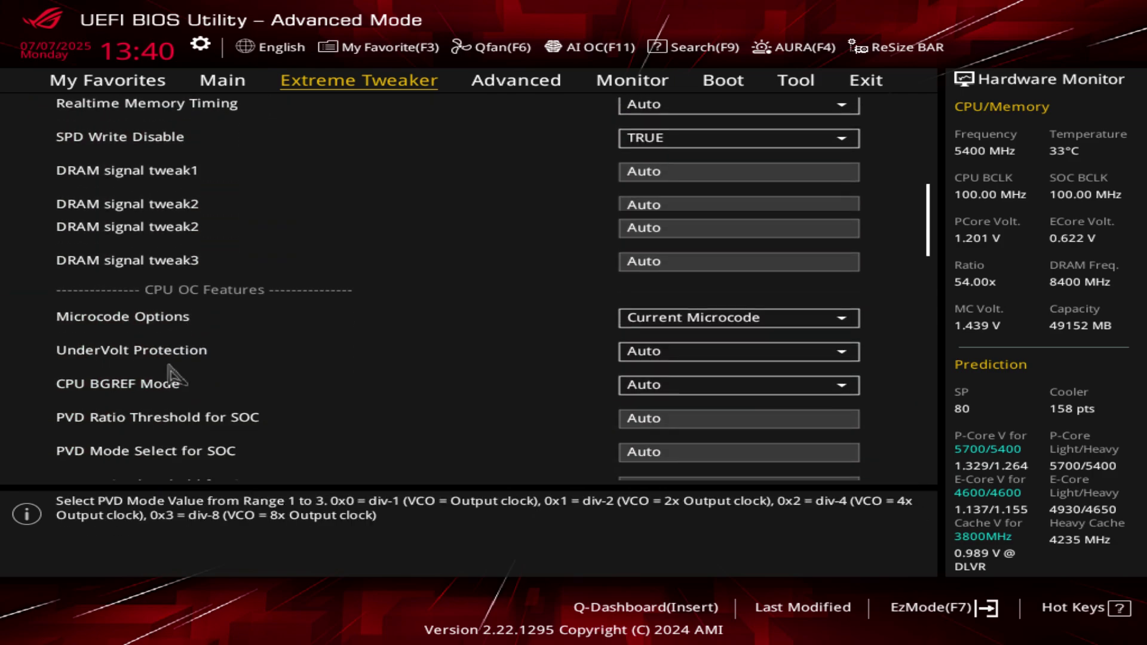
key("Down")
key("Down")
key("Down")
key("Down")
key("Down")
key("Down")
key("Down")
key("Down")
key("Down")
key("Down")
key("Down")
key("Down")
key("Down")
key("Down")
key("Down")
key("Down")
key("Down")
key("Down")
key("Down")
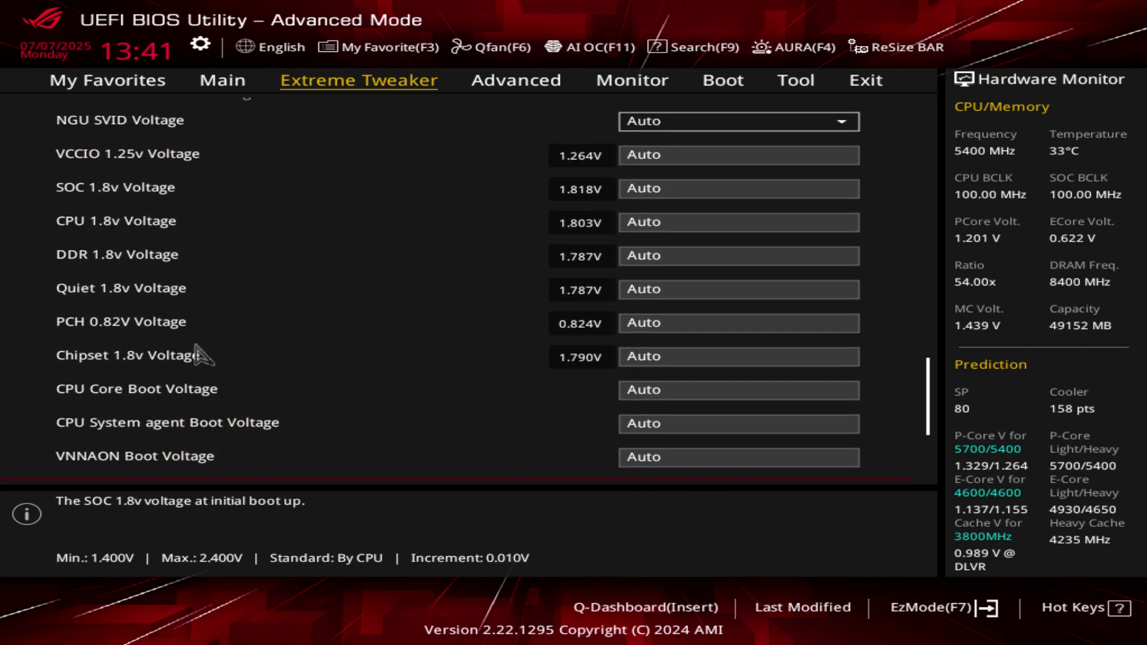
key("Down")
key("Down")
key("Down")
key("Down")
key("Down")
key("Down")
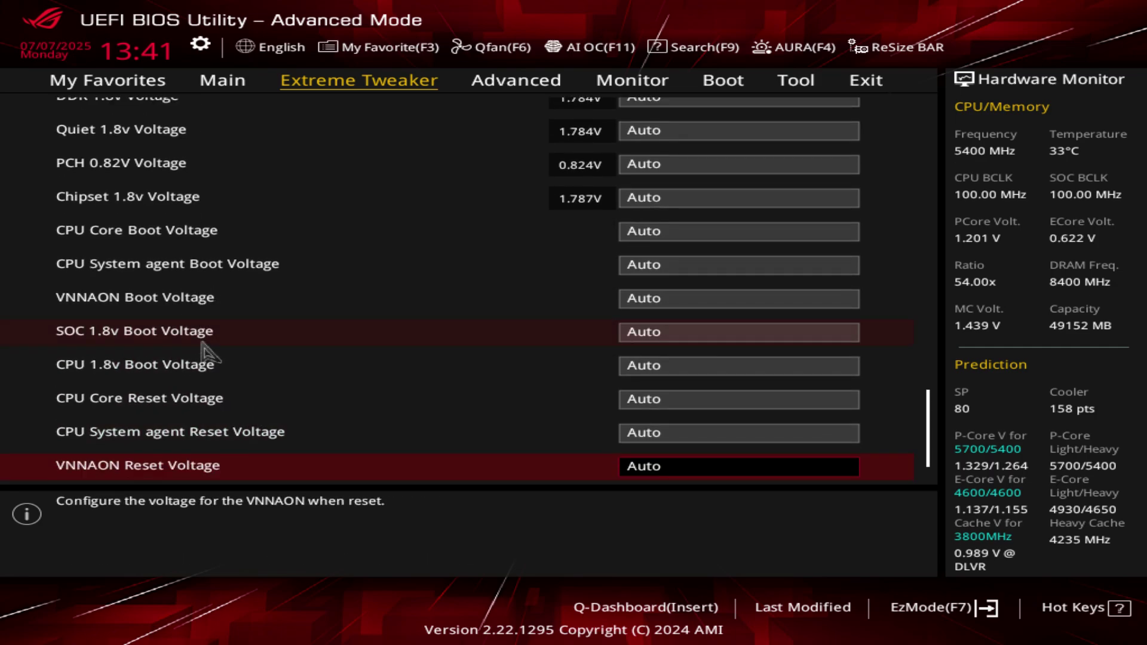
key("Escape")
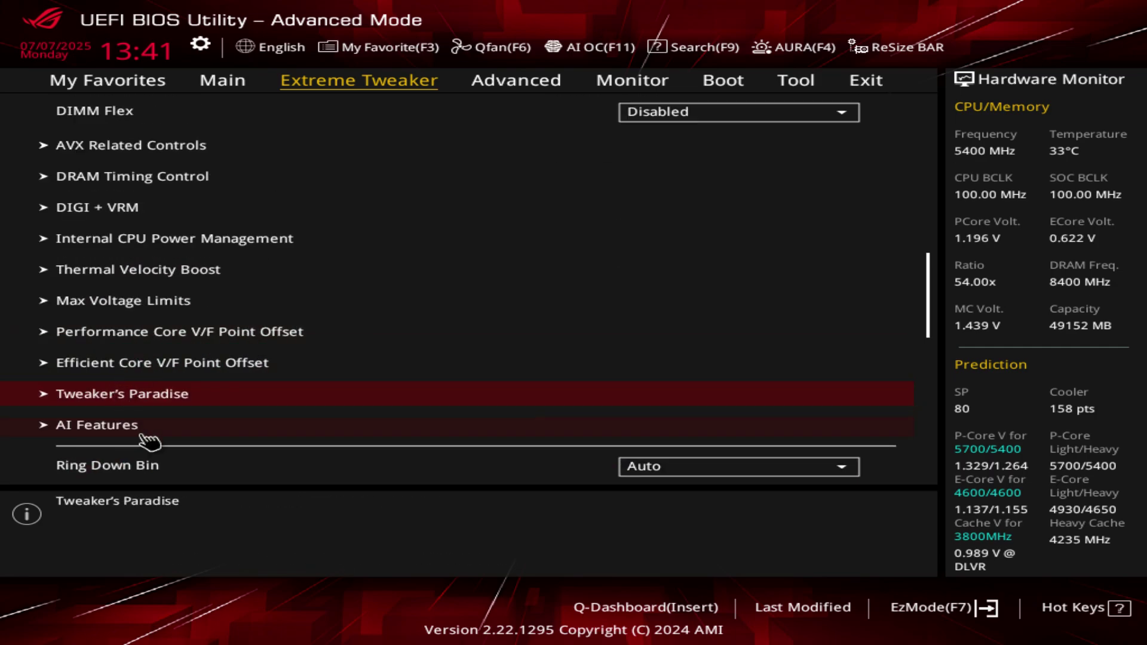
left_click(141, 431)
scroll(213, 384, "down", 15)
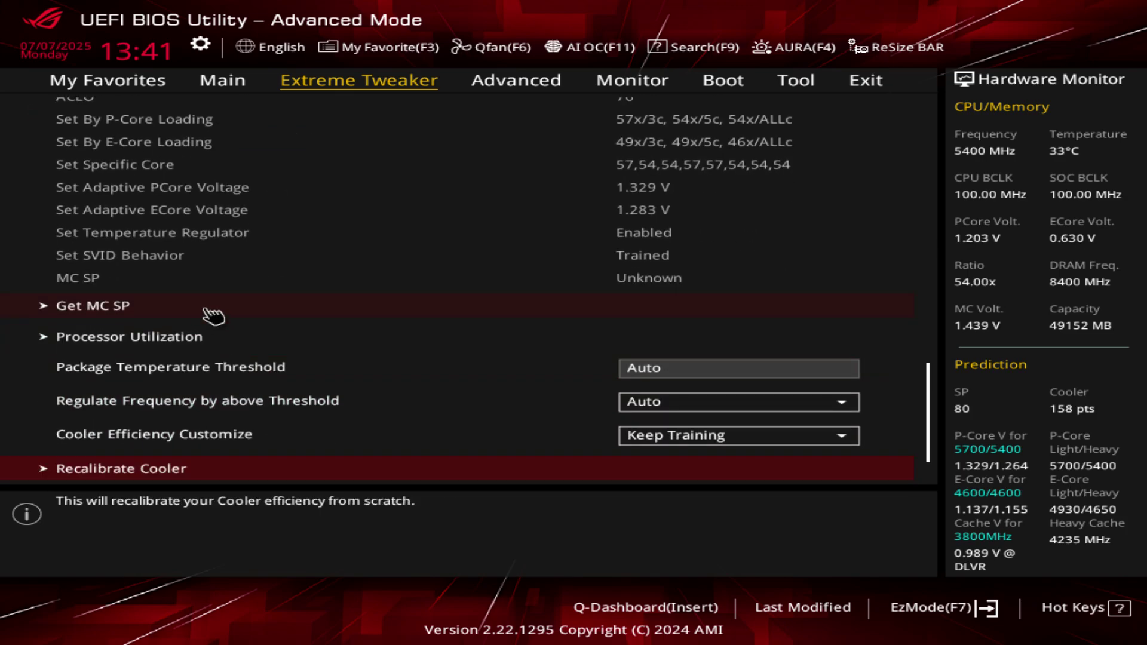
left_click(230, 410)
scroll(227, 400, "down", 3)
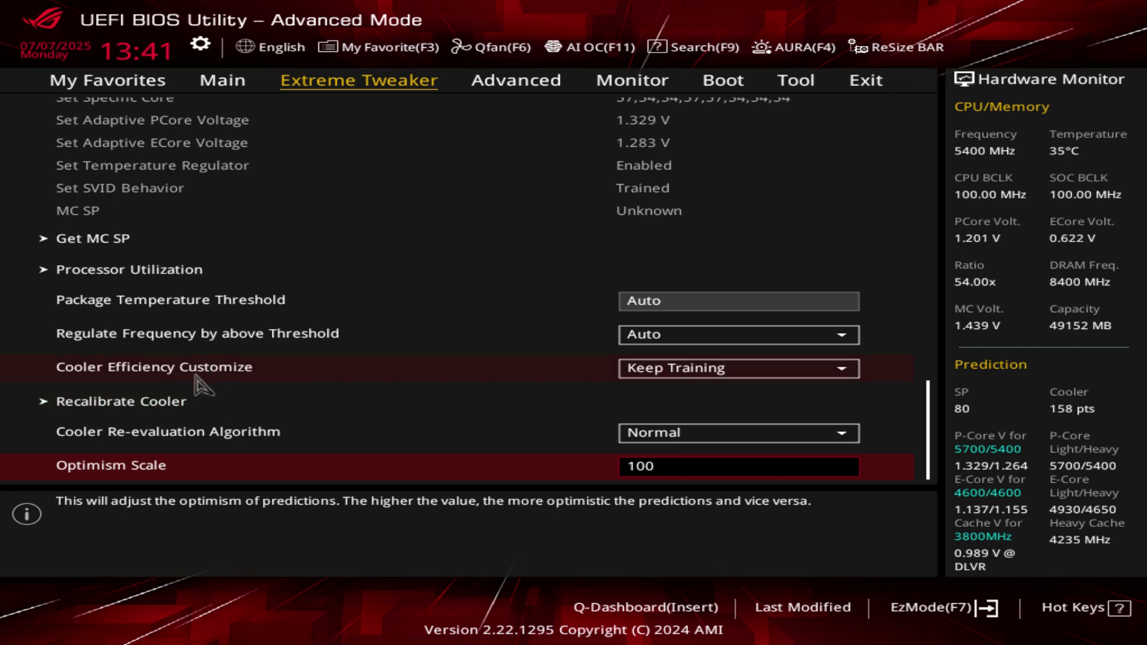
scroll(238, 343, "down", 1)
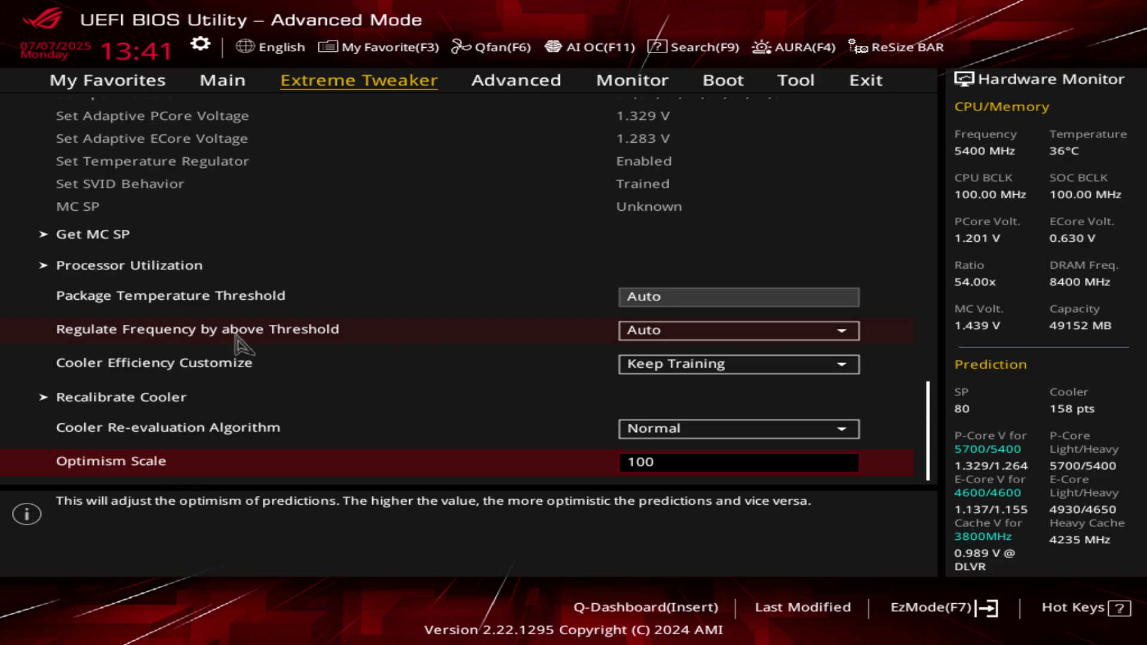
key("Escape")
key("Down")
key("Down")
key("Down")
key("Down")
key("Down")
key("Down")
key("Down")
key("Down")
key("Down")
key("Down")
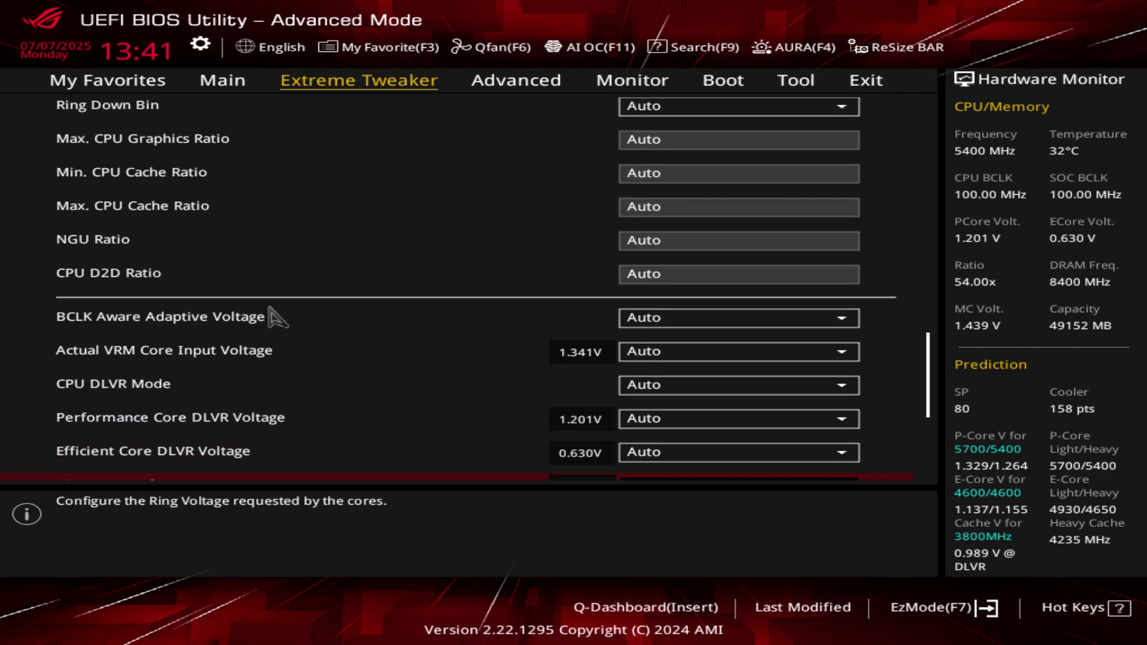
- Review the Advanced Memory Voltages settings, then go back to Extreme Tweaker
key("Down")
key("Down")
key("Down")
key("Down")
key("Down")
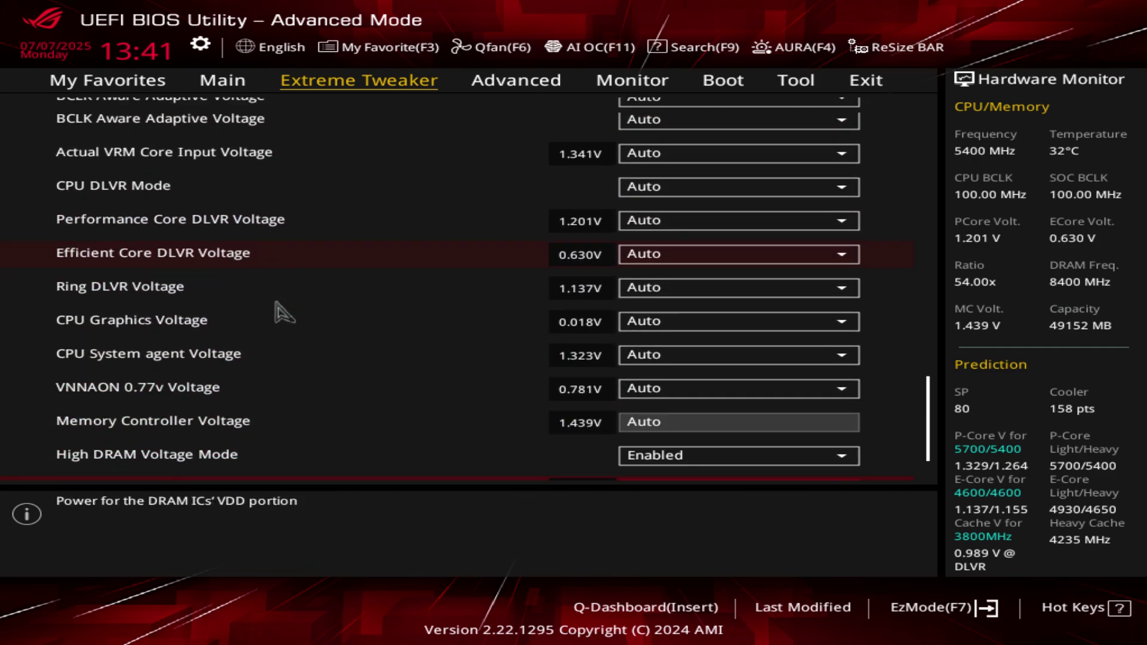
key("Down")
key("Down")
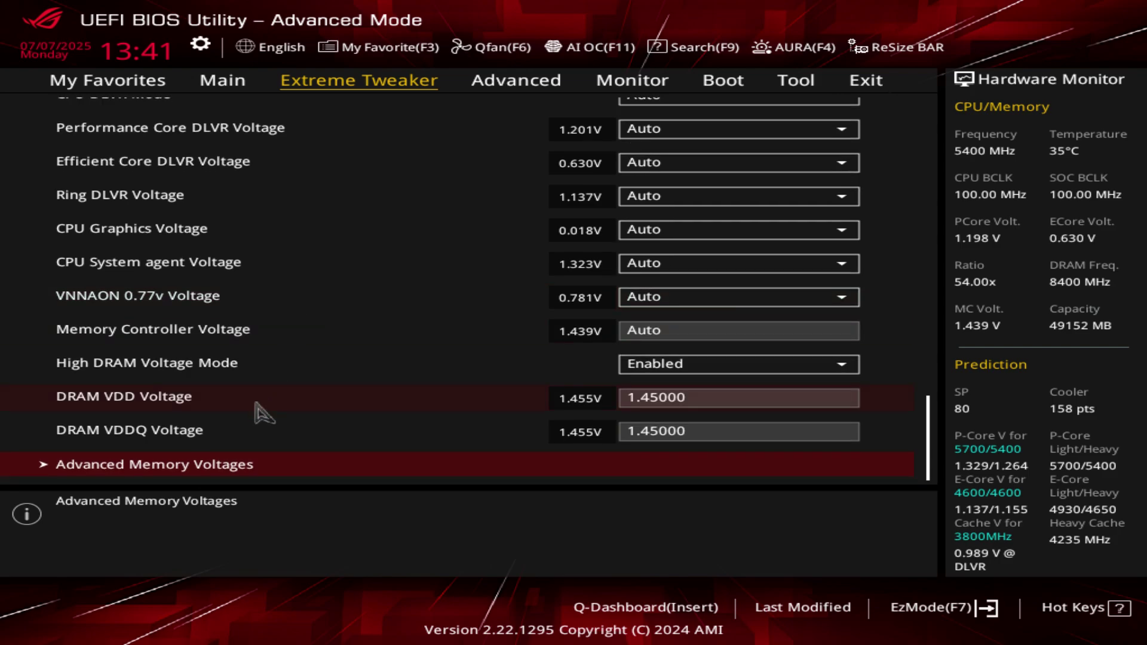
left_click(242, 473)
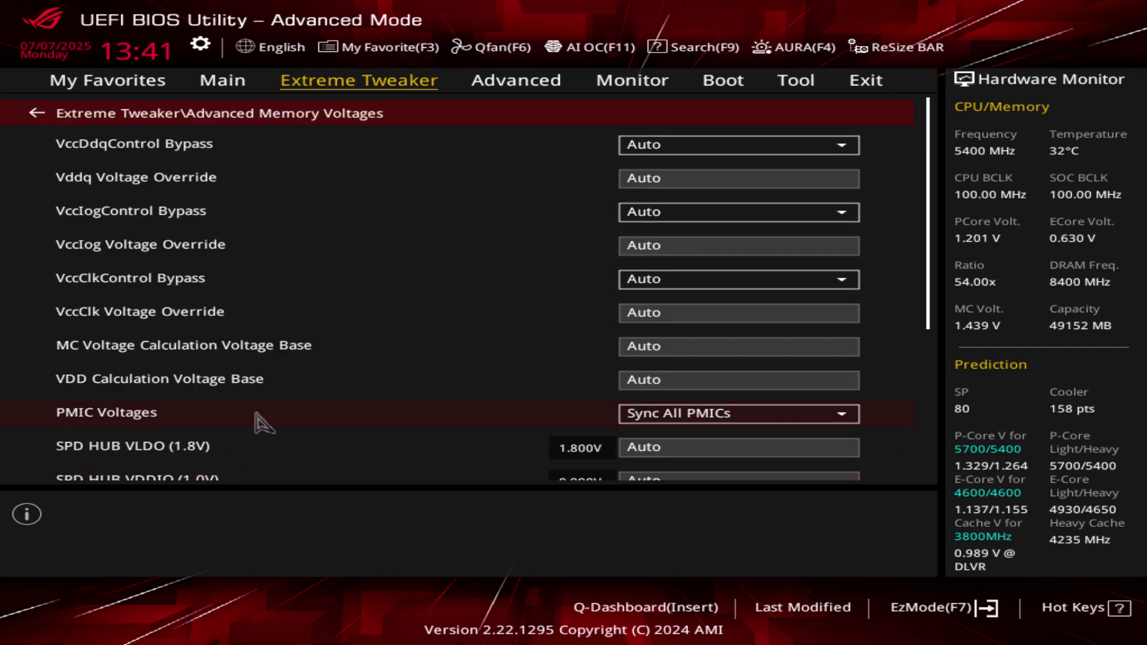
key("Down")
key("Down")
key("Down")
key("Down")
key("Down")
key("Down")
key("Down")
key("Down")
key("Down")
key("Down")
key("Down")
key("Down")
key("Down")
key("Down")
key("Down")
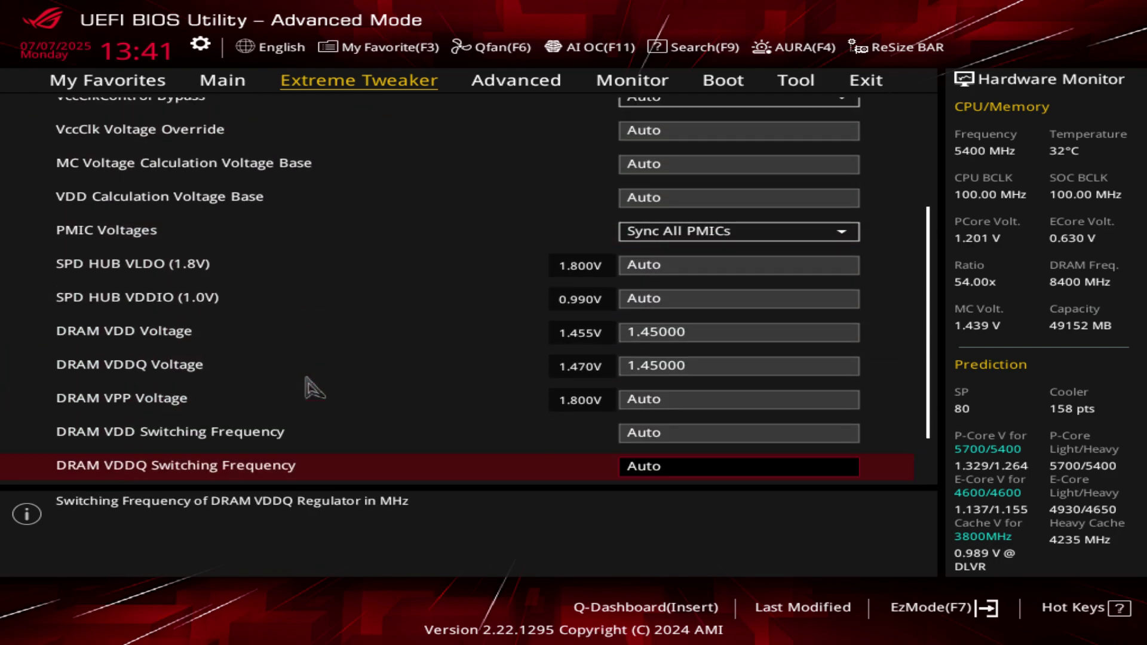
key("Down")
key("Down")
key("Up")
key("Up")
key("Up")
key("Up")
key("Up")
key("Up")
key("Up")
key("Up")
key("Up")
key("Up")
key("Up")
key("Up")
key("Up")
key("Up")
key("Up")
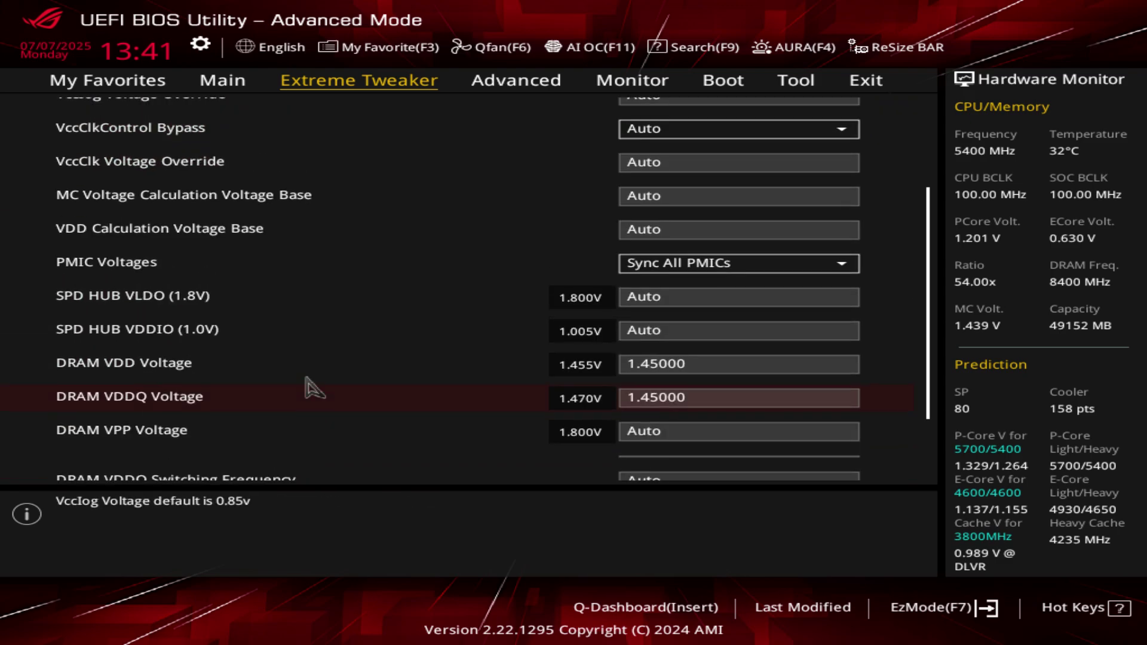
key("Up")
key("Up")
key("Up")
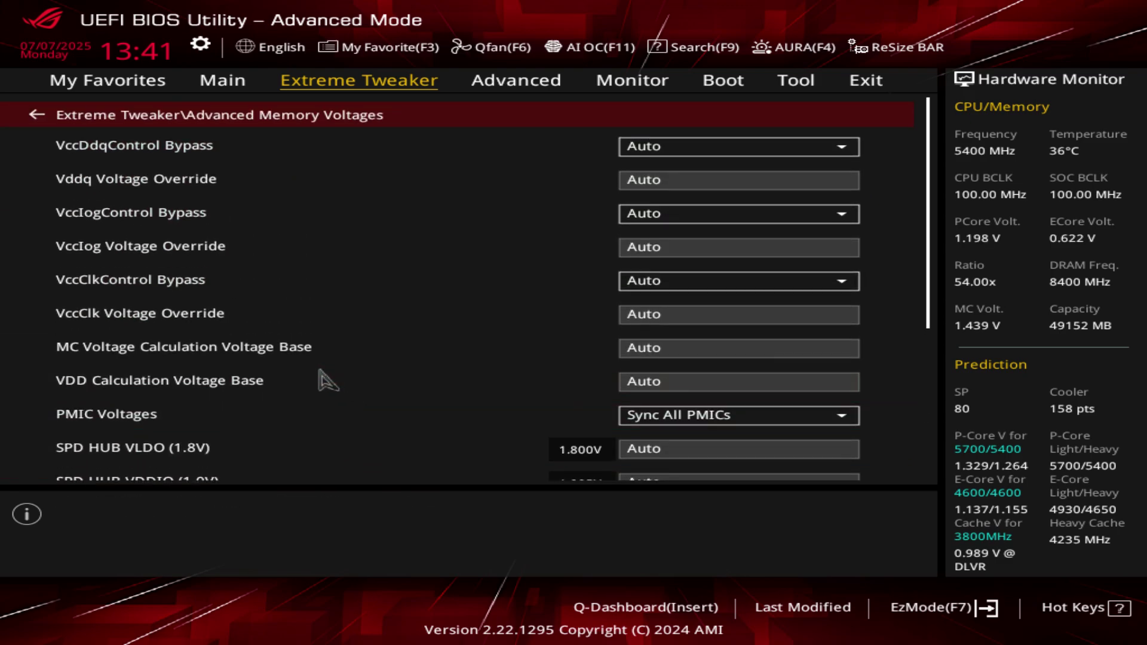
key("Return")
- Move up the Extreme Tweaker list to Performance Preferences at the top
key("Up")
key("Up")
key("Up")
key("Up")
key("Up")
key("Up")
key("Up")
key("Up")
key("Up")
key("Up")
key("Up")
key("Up")
key("Up")
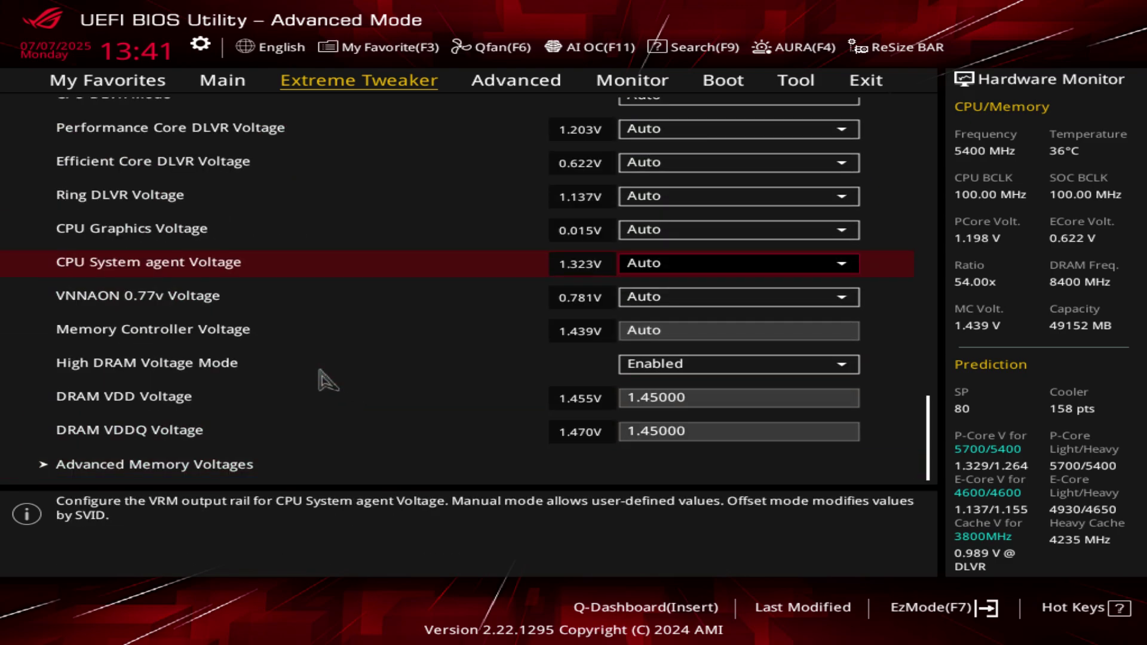
key("Up")
key("Up")
key("Up")
key("Up")
key("Up")
key("Up")
key("Up")
key("Up")
key("Up")
key("Up")
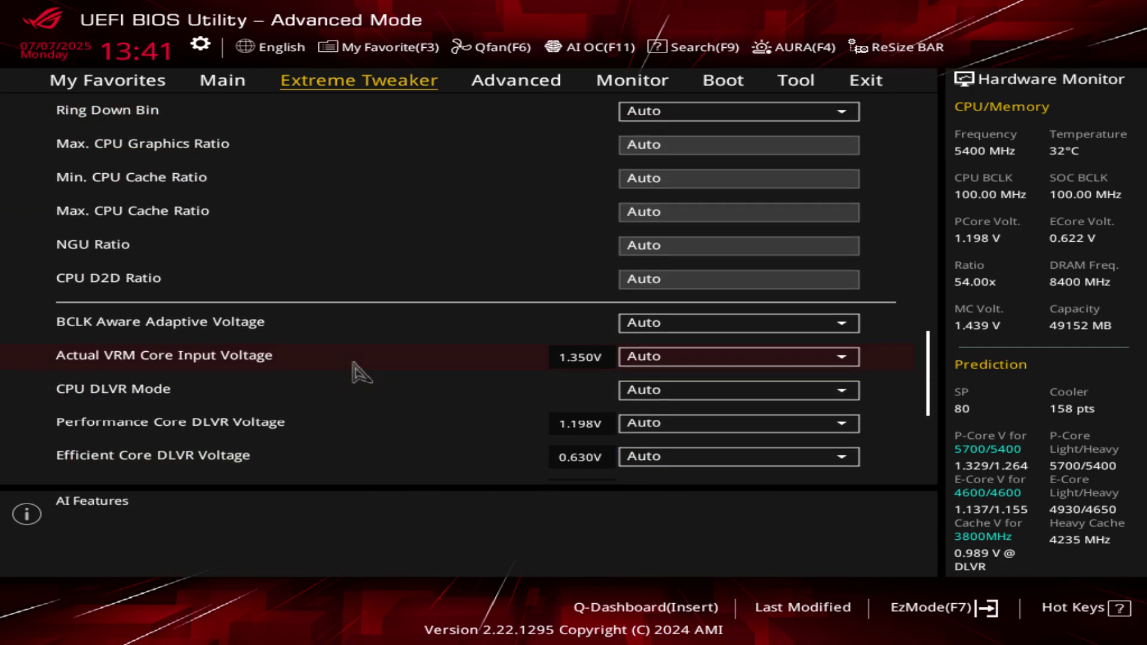
key("Up")
key("Up")
key("Up")
key("Up")
key("Up")
key("Up")
key("Up")
key("Up")
key("Up")
key("Up")
key("Up")
key("Up")
key("Up")
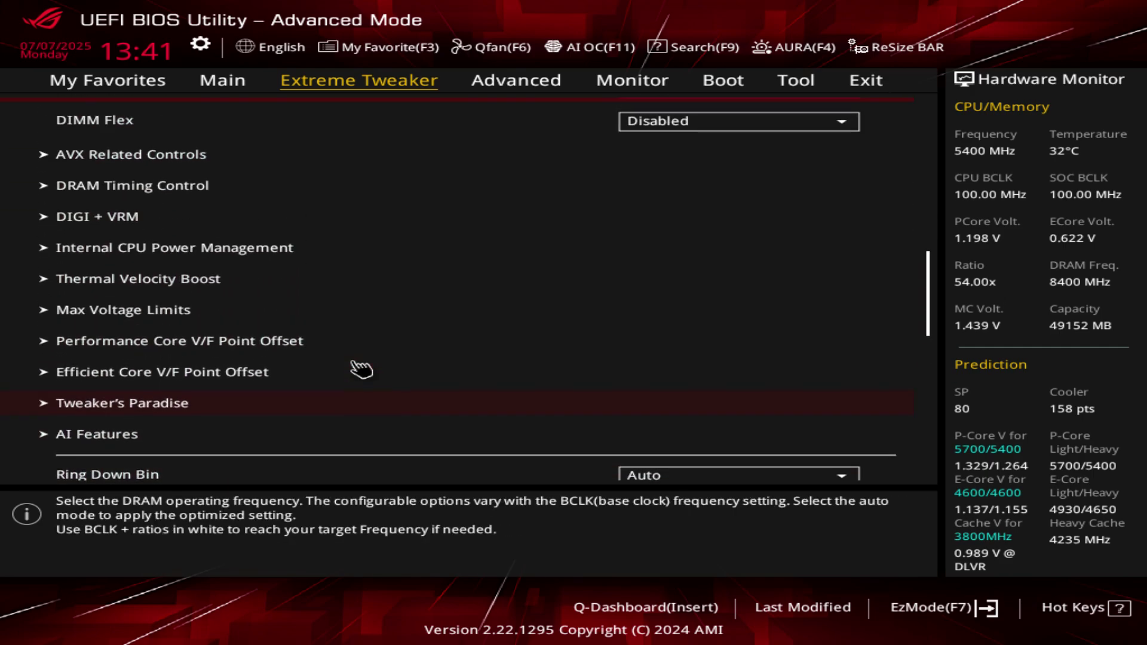
key("Up")
key("Up")
key("Up")
key("Up")
key("Up")
key("Up")
key("Up")
key("Up")
key("Up")
key("Up")
key("Up")
key("Up")
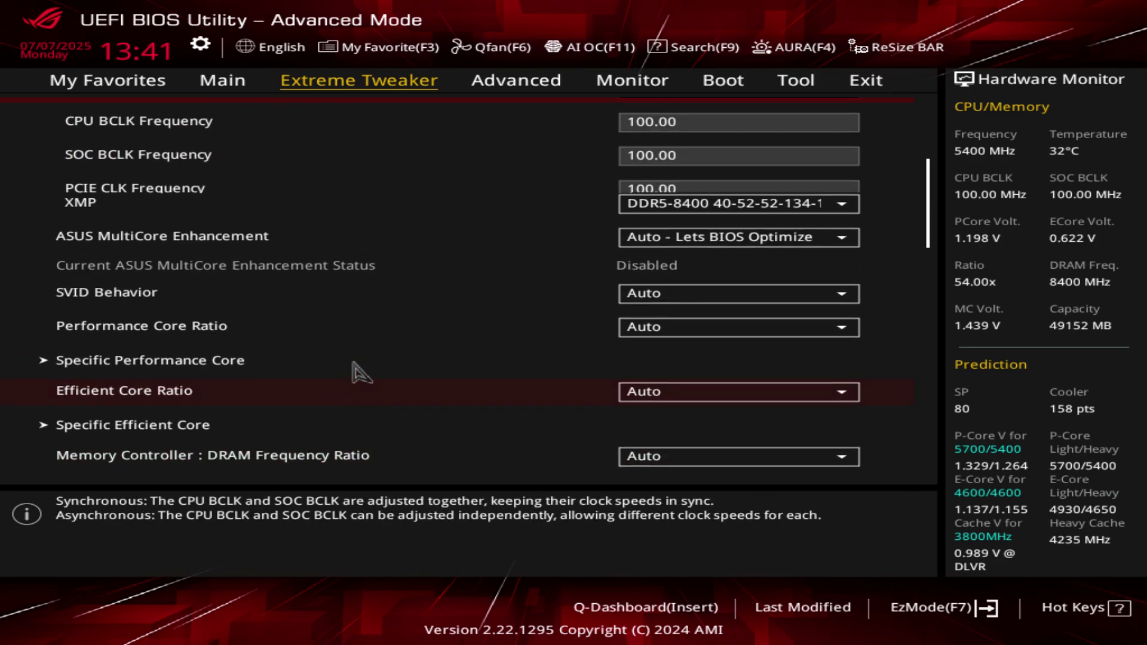
key("Up")
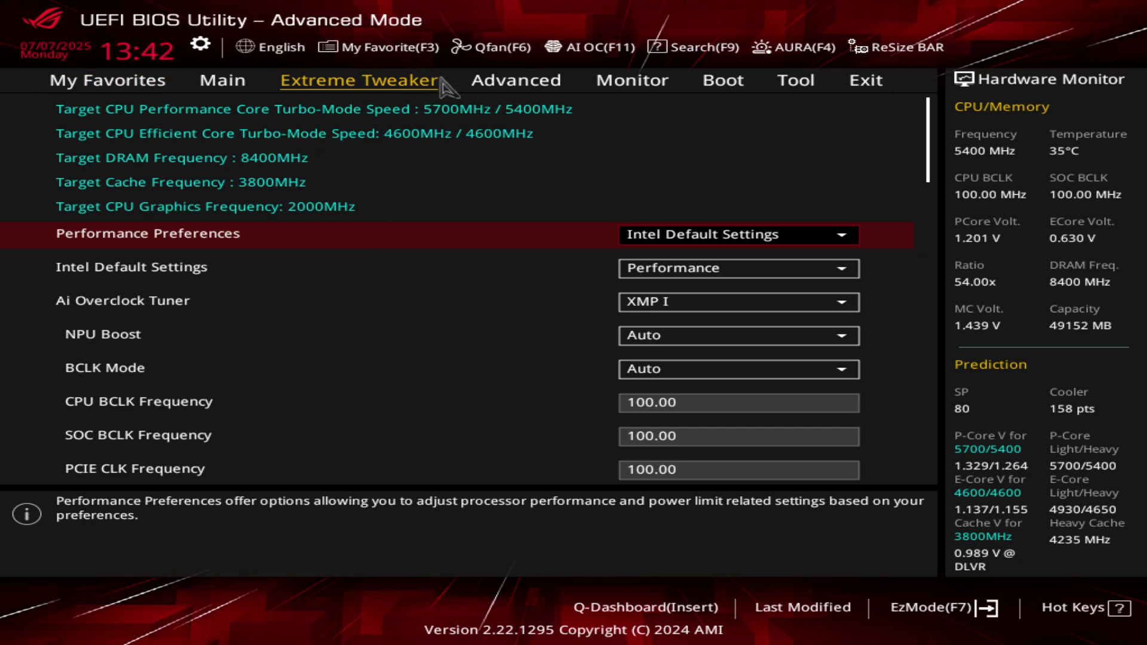
- On the Advanced tab, back out to the section list and open Platform Misc Configuration
left_click(515, 83)
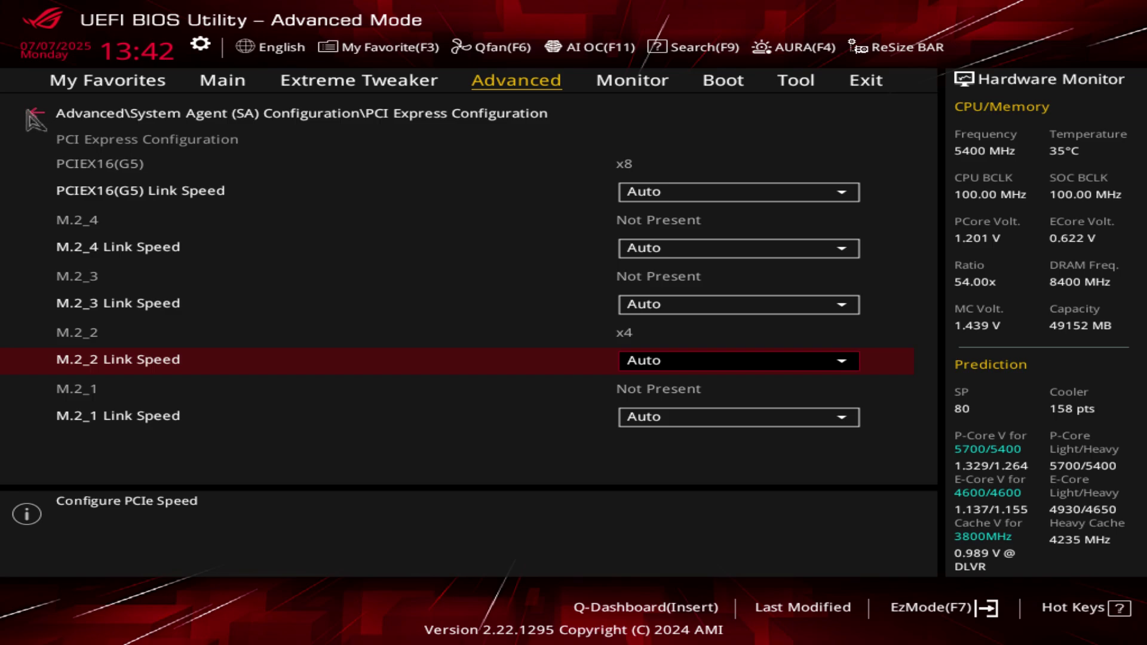
left_click(34, 116)
left_click(34, 117)
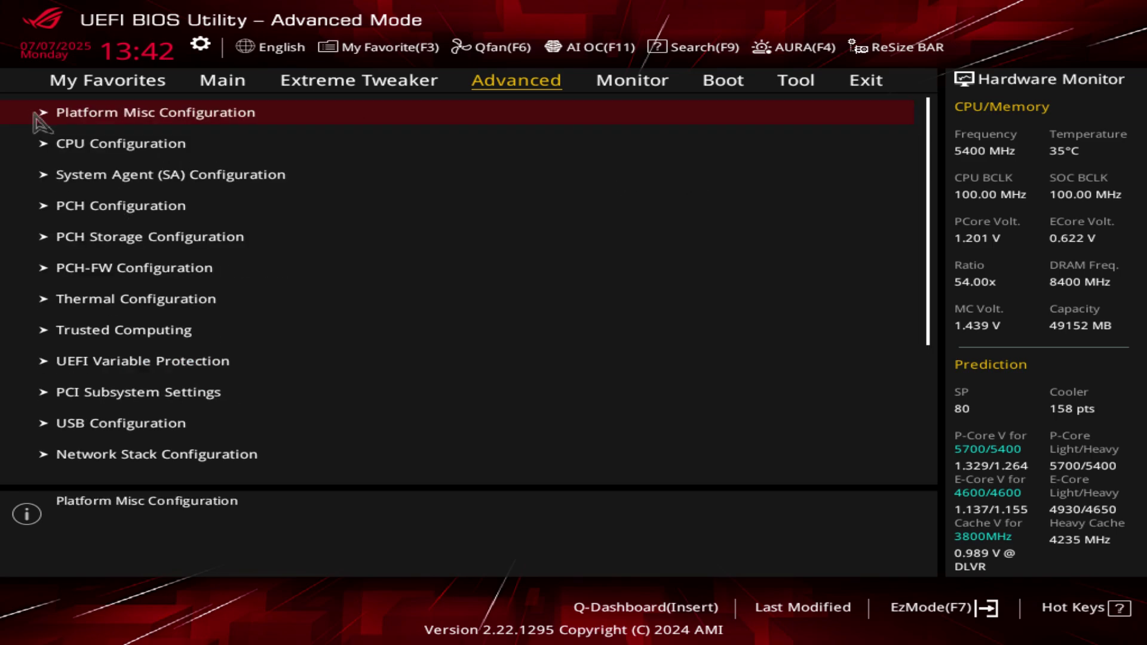
scroll(599, 232, "down", 17)
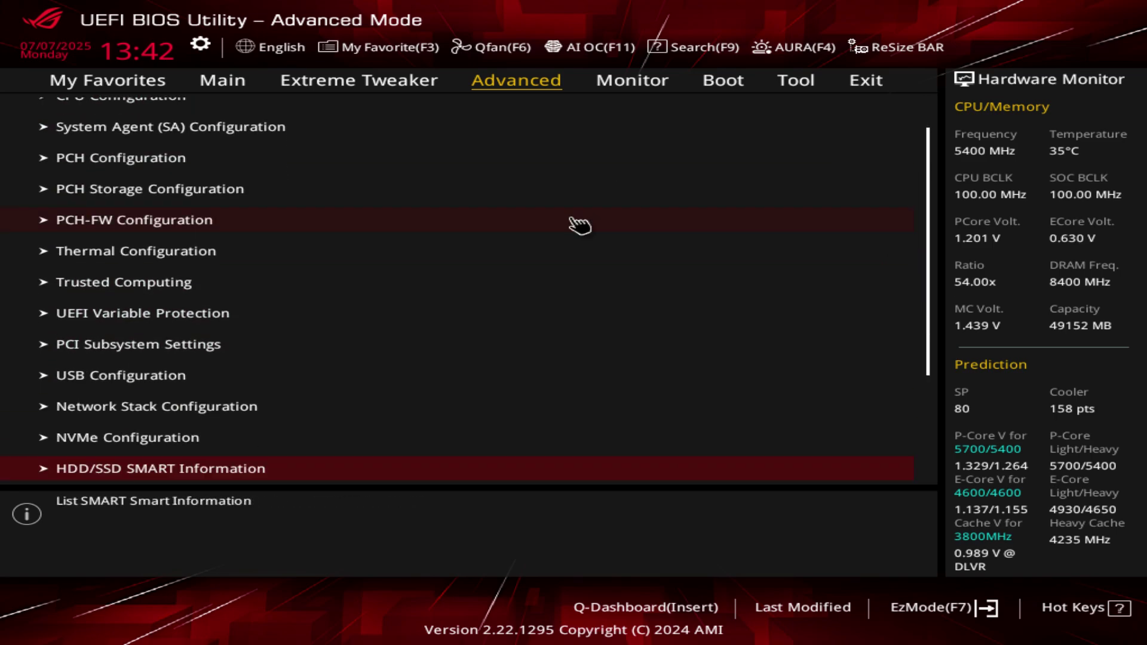
scroll(580, 226, "up", 14)
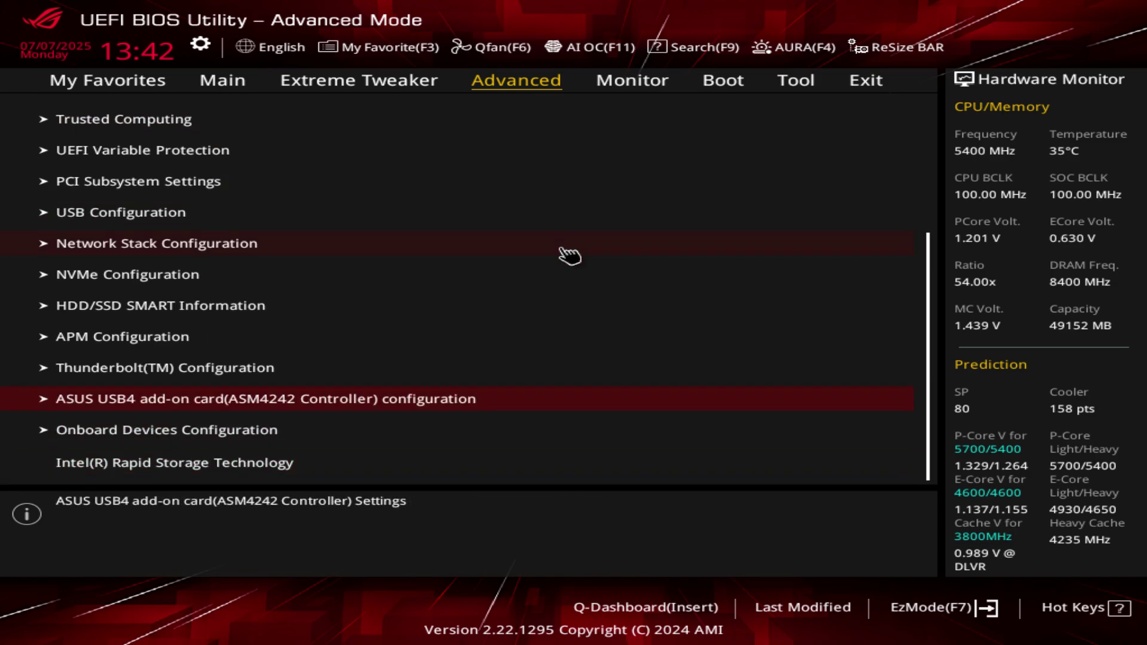
scroll(582, 262, "up", 3)
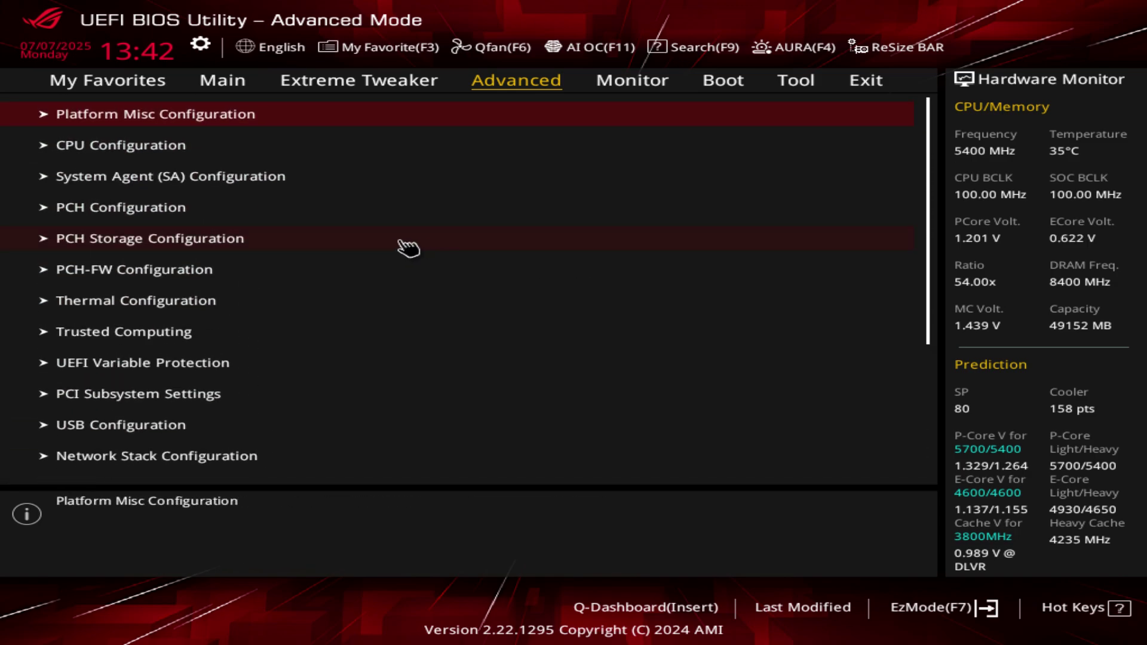
left_click(187, 117)
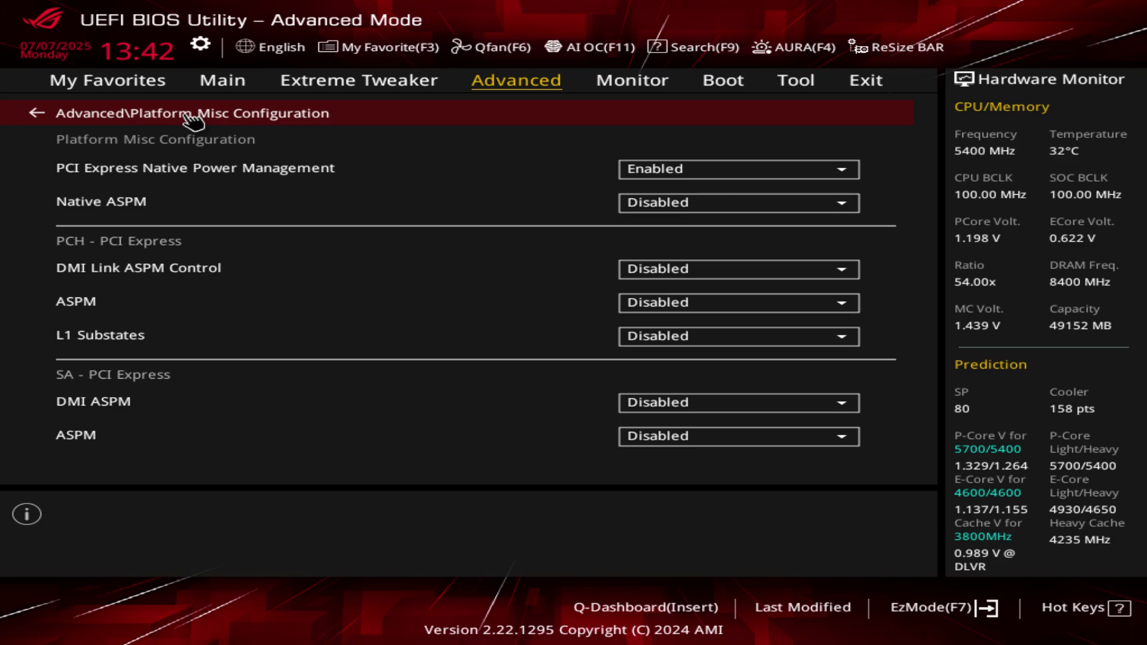
left_click(192, 119)
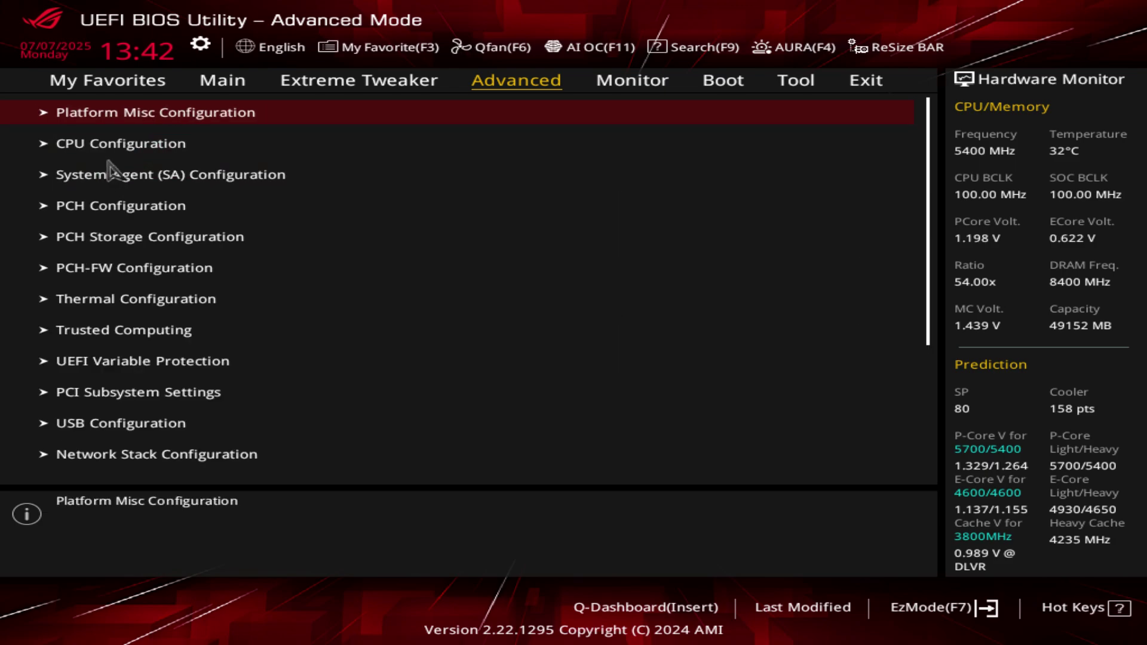
left_click(123, 150)
scroll(184, 179, "down", 5)
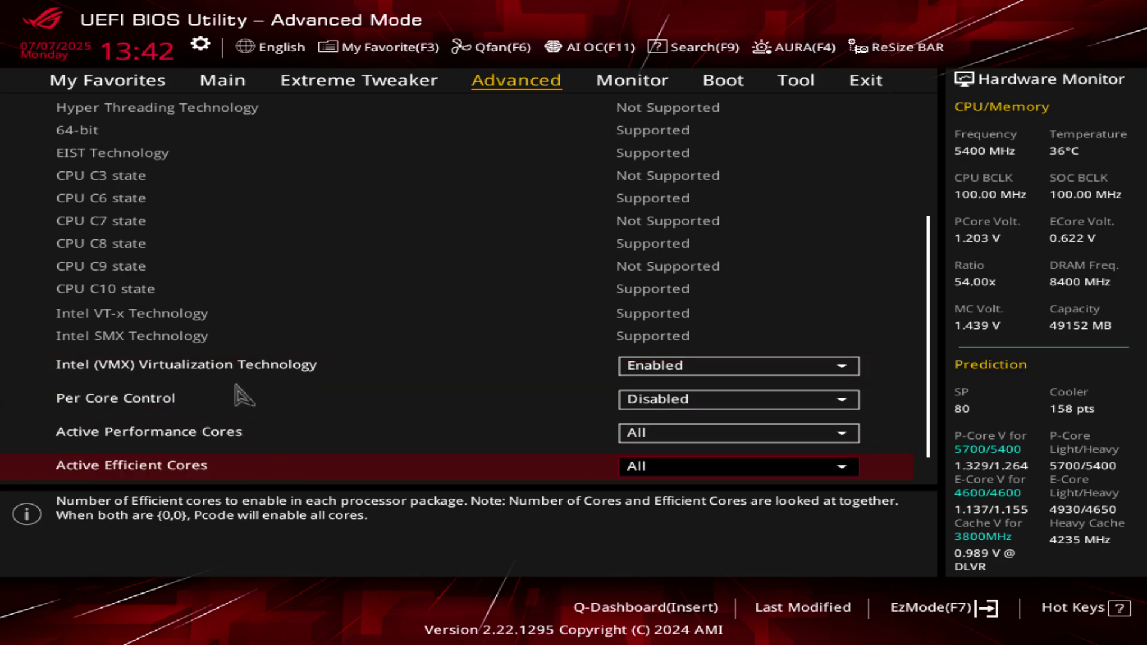
scroll(326, 361, "up", 6)
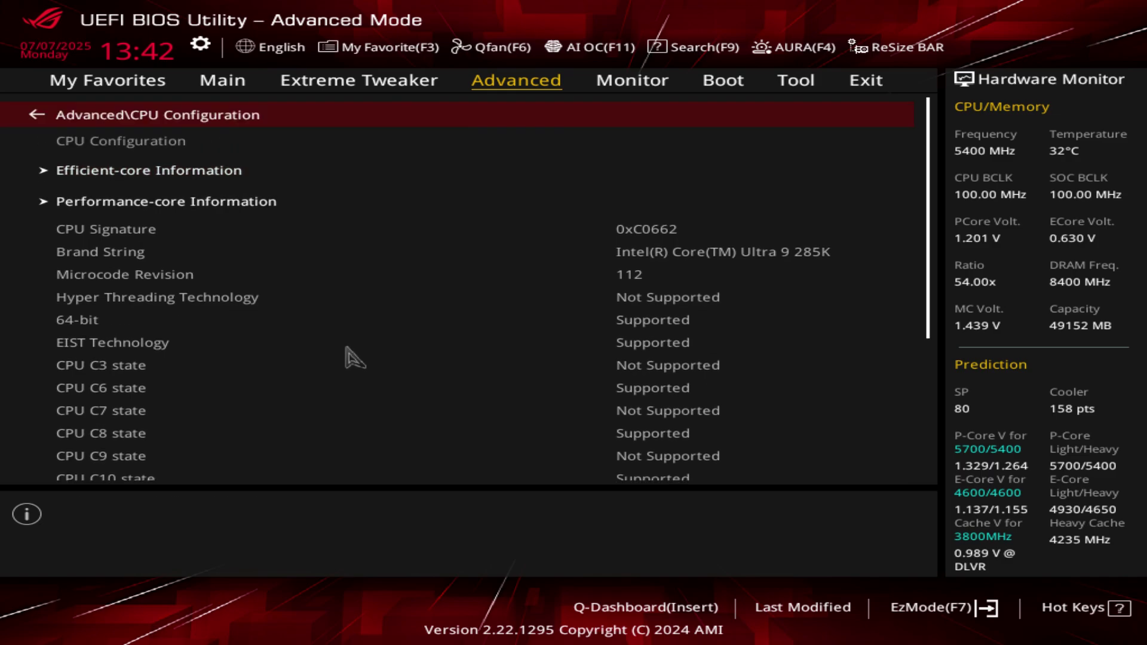
key("Escape")
left_click(85, 179)
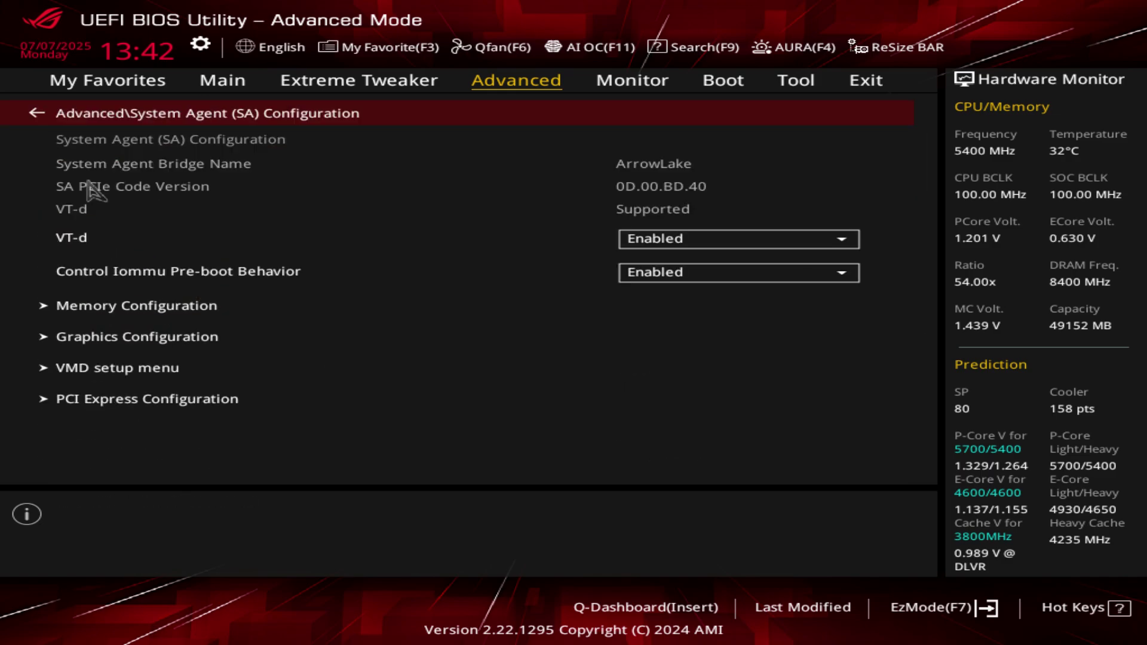
left_click(141, 306)
key("Escape")
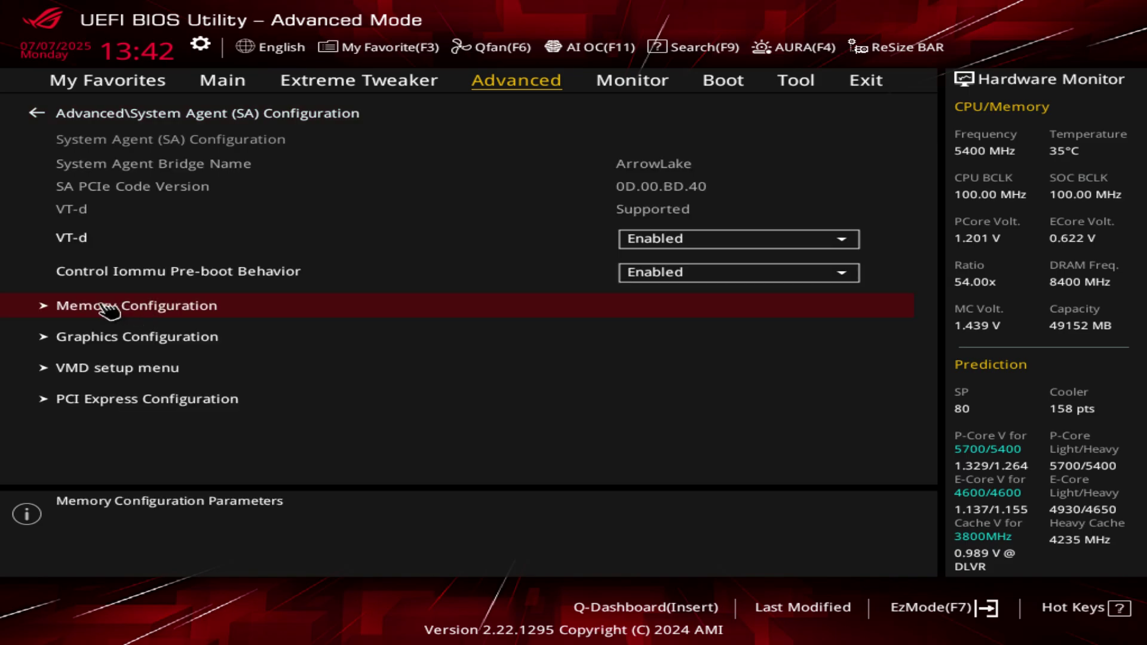
left_click(78, 343)
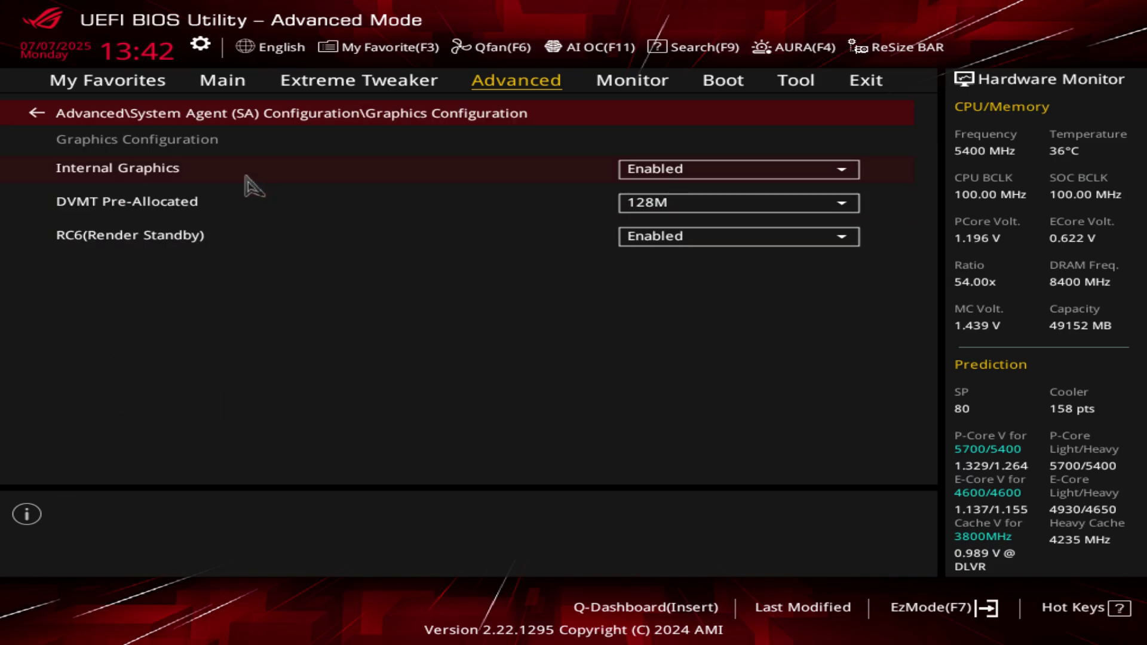
key("Escape")
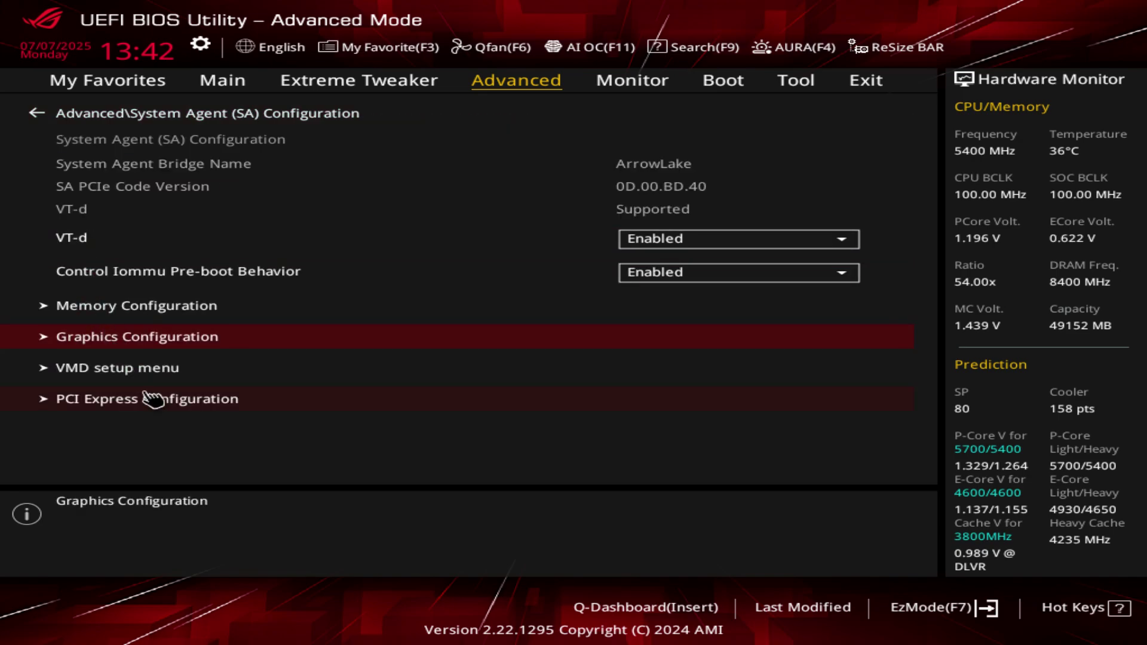
left_click(138, 367)
key("Escape")
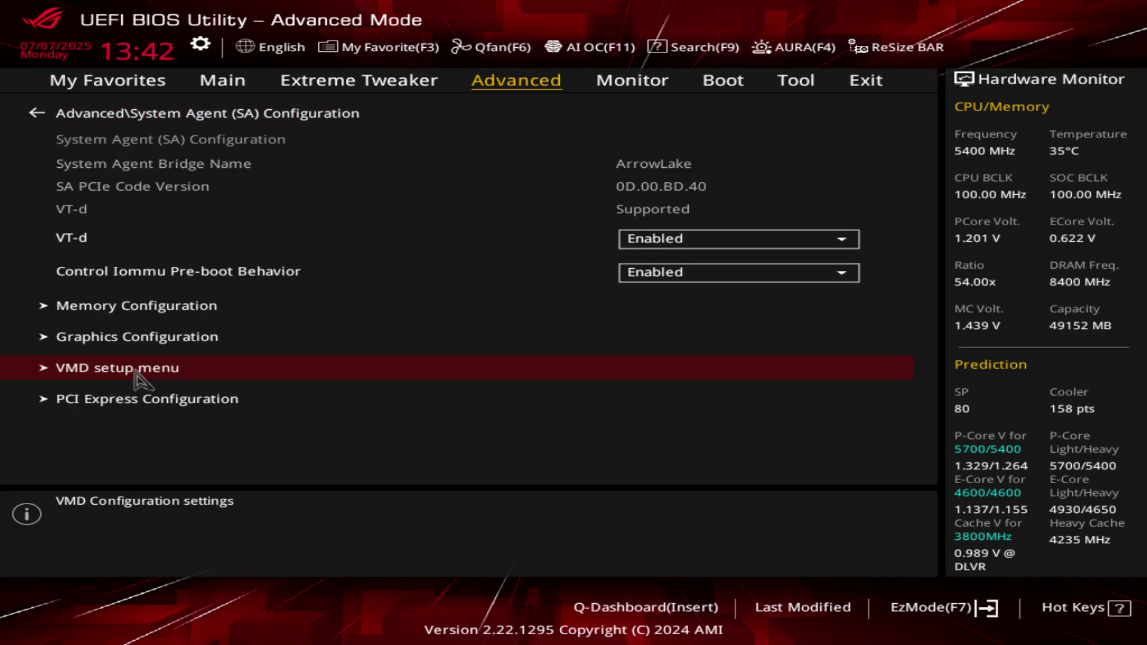
left_click(128, 404)
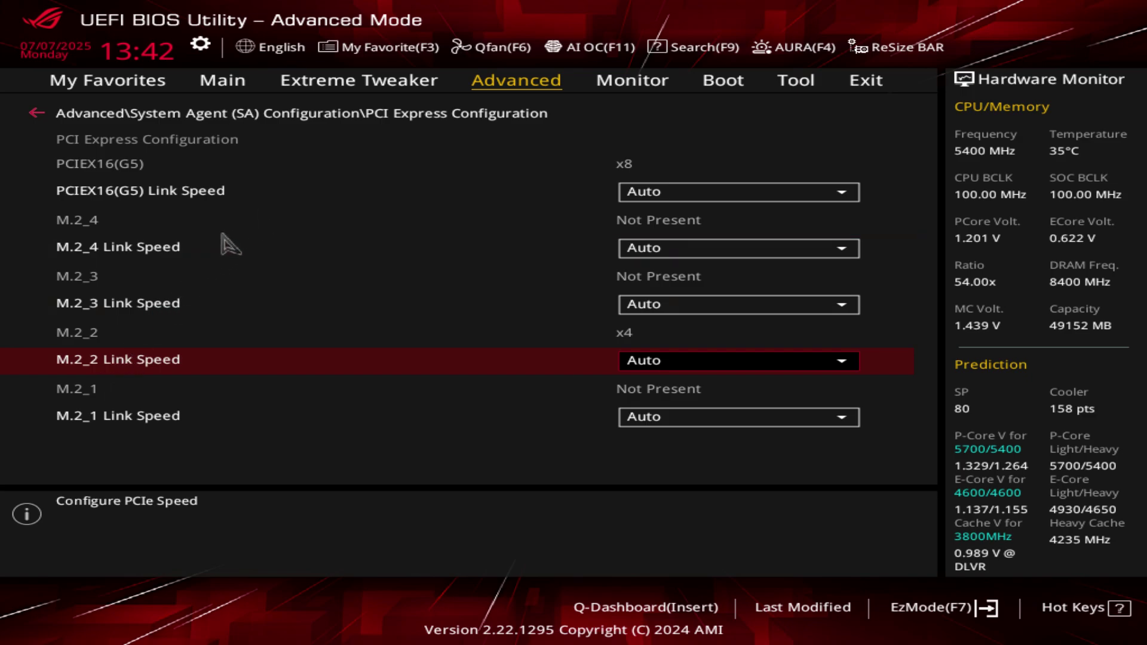
key("Down")
key("Escape")
key("Escape")
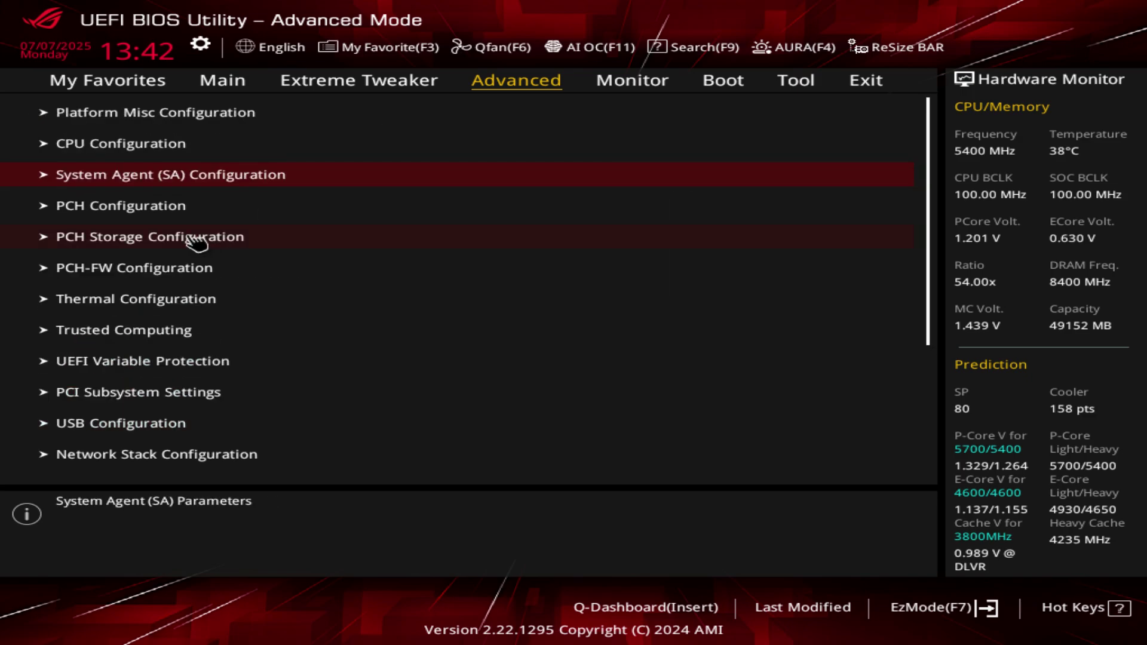
left_click(144, 211)
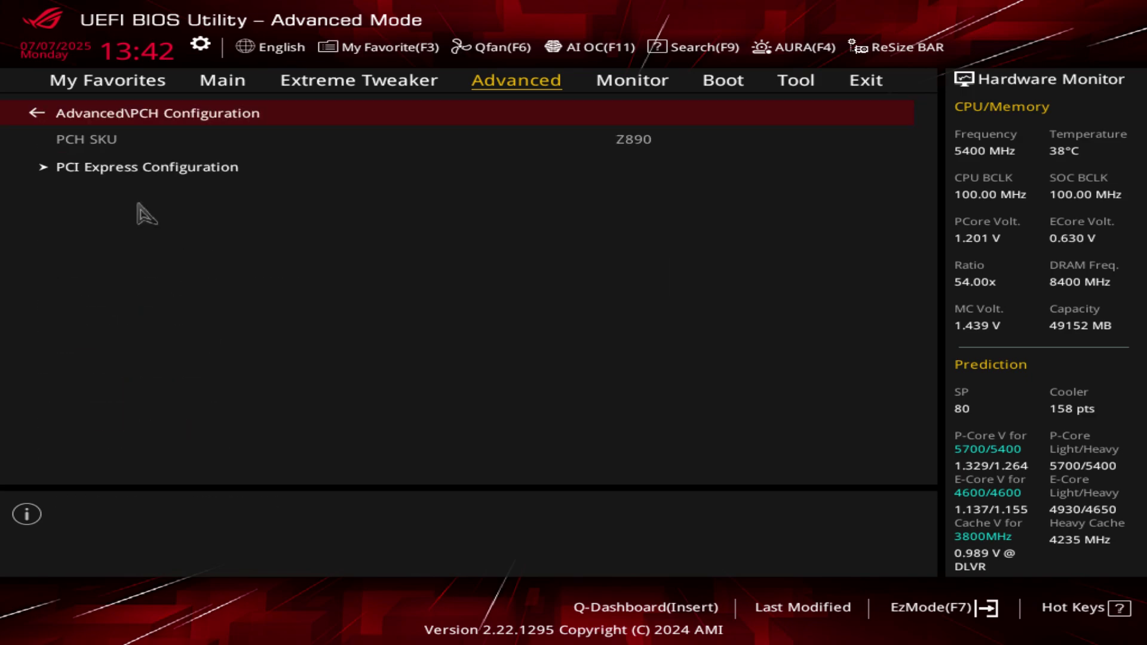
left_click(155, 168)
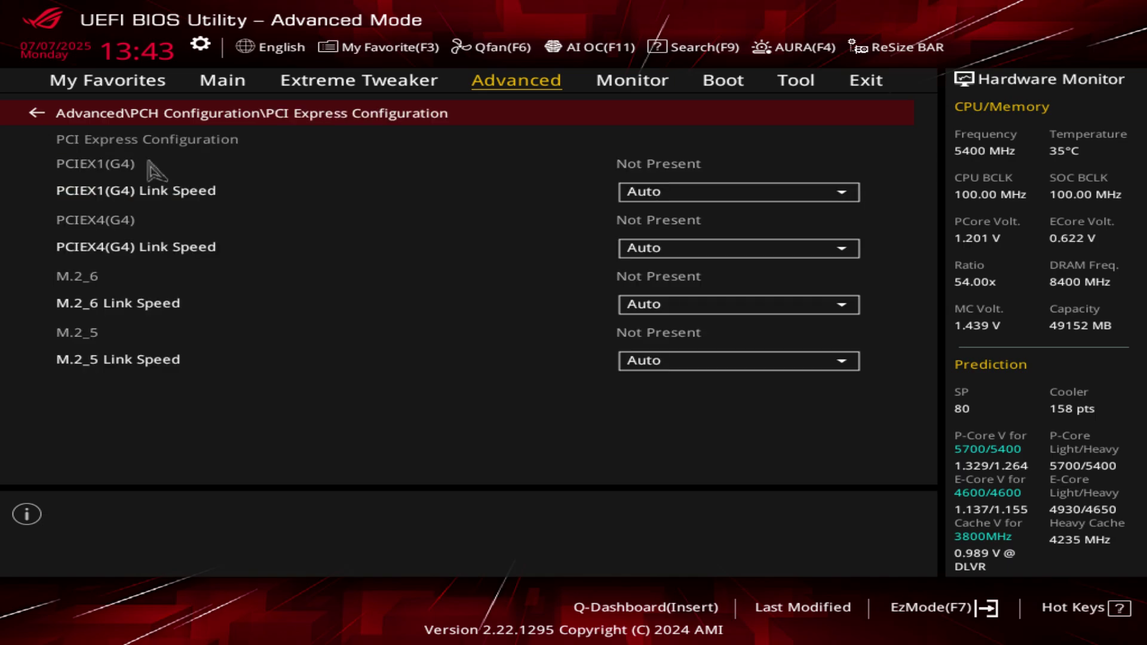
key("Escape")
key("Escape")
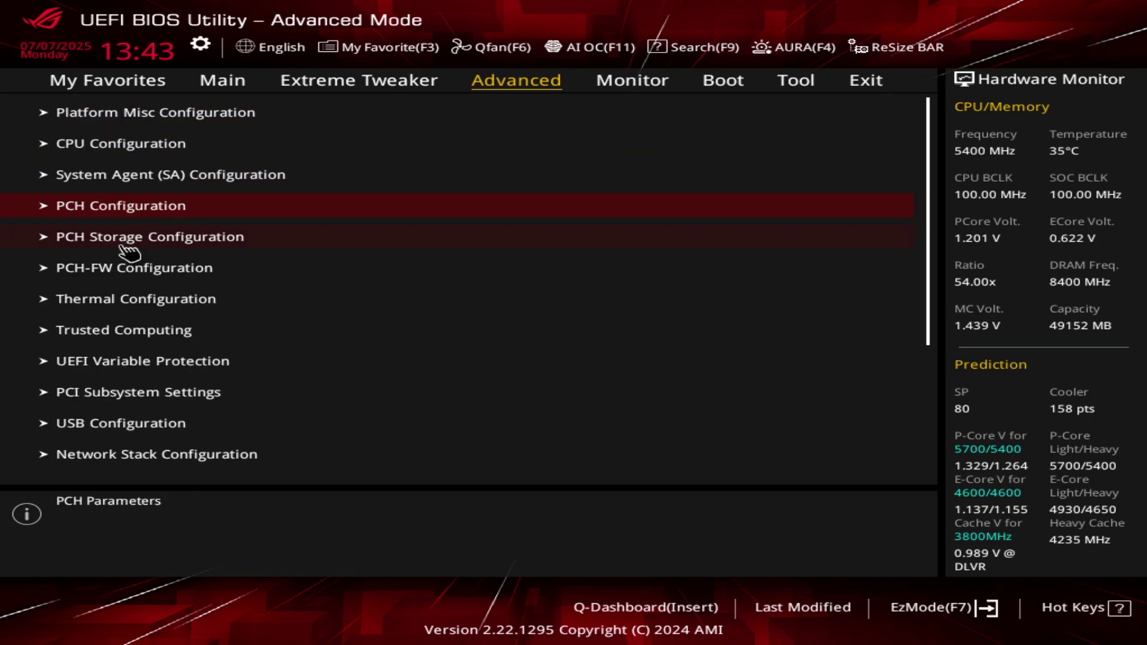
left_click(128, 245)
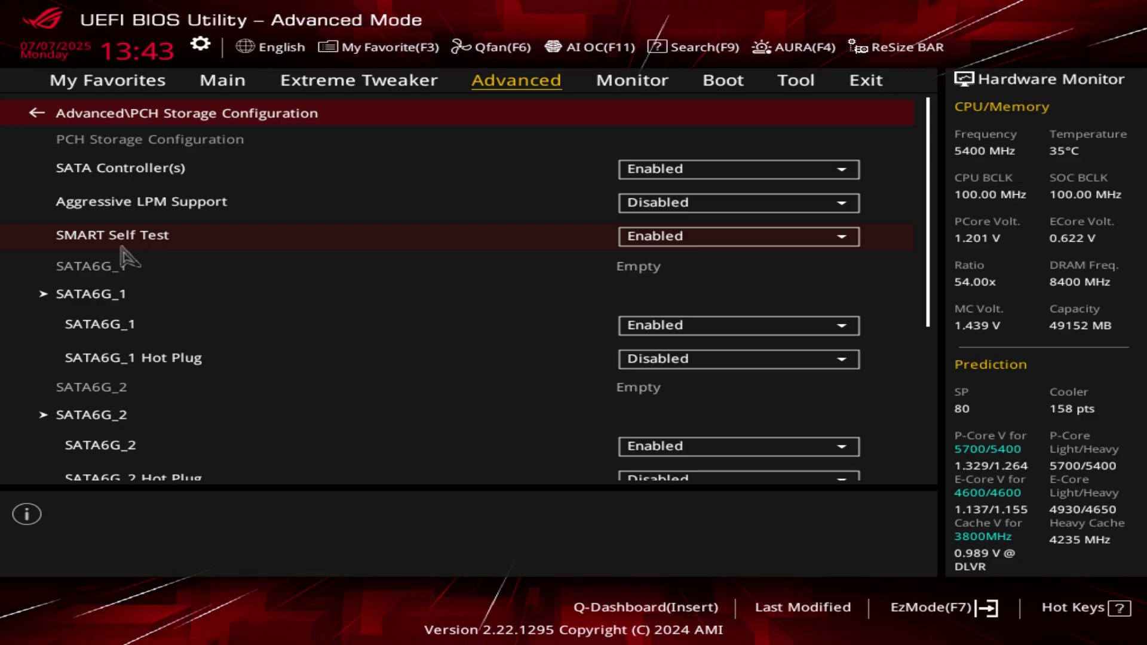
key("Down")
key("Down")
key("Down")
key("Down")
key("Down")
key("Down")
key("Down")
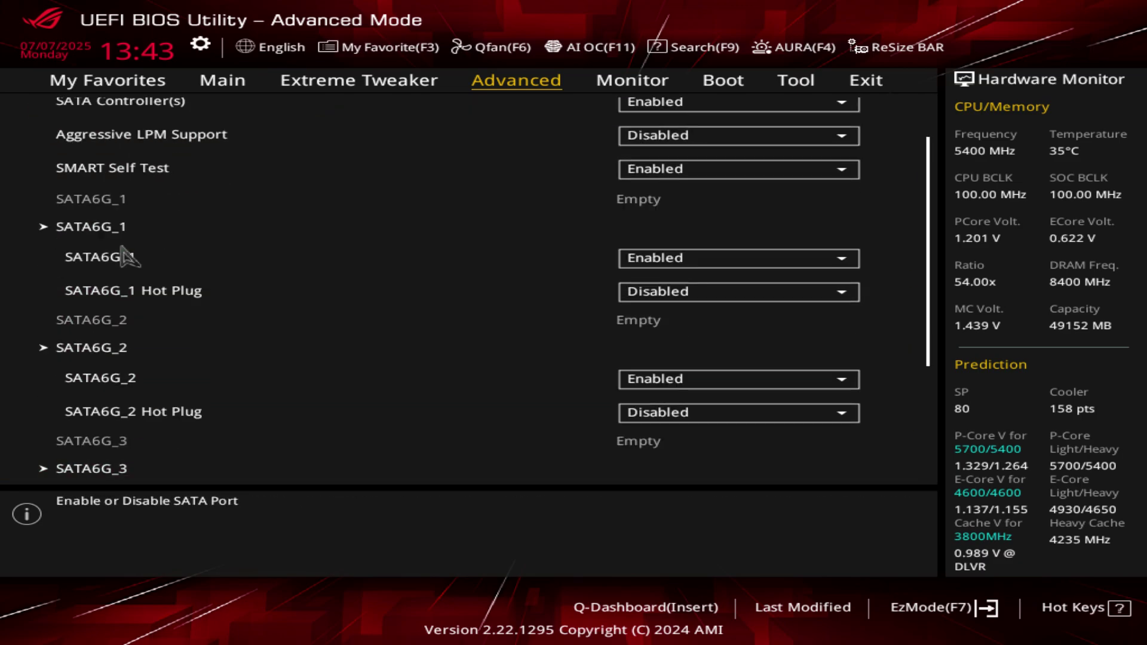
scroll(125, 257, "down", 4)
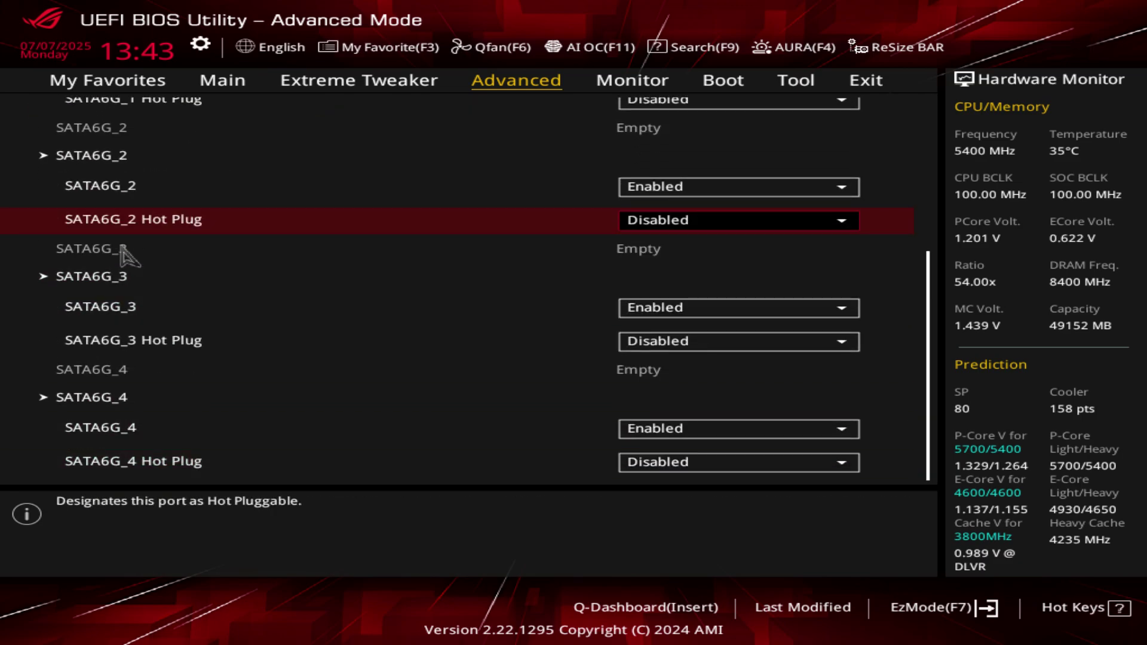
scroll(125, 260, "up", 1)
scroll(123, 257, "up", 6)
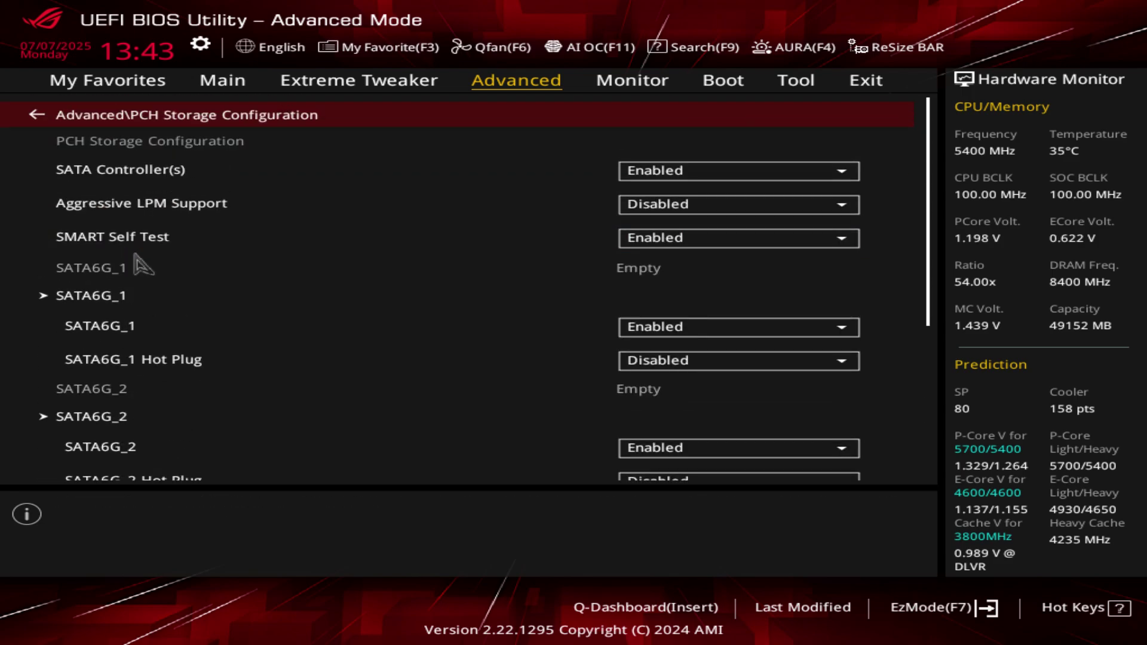
key("Escape")
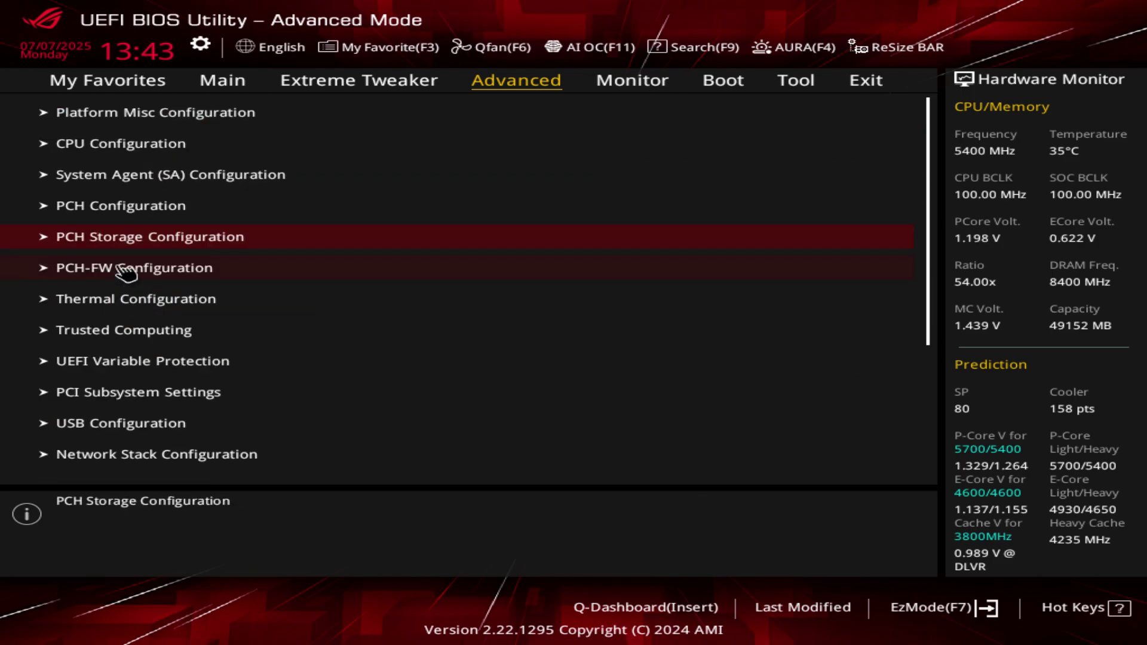
left_click(125, 268)
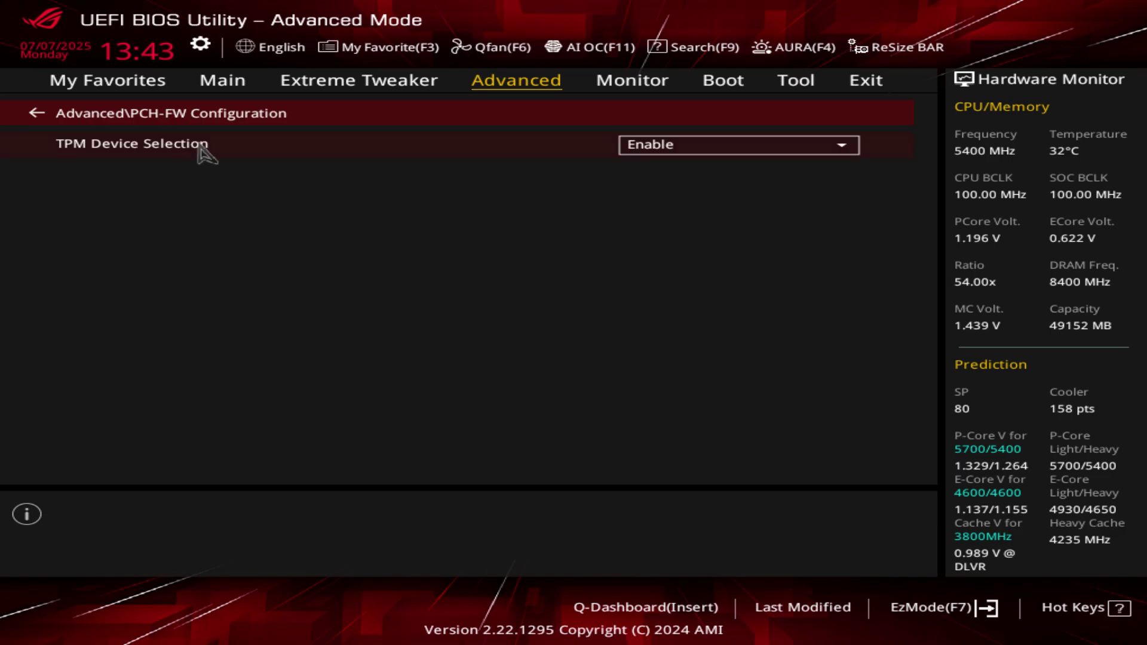
key("Escape")
left_click(139, 299)
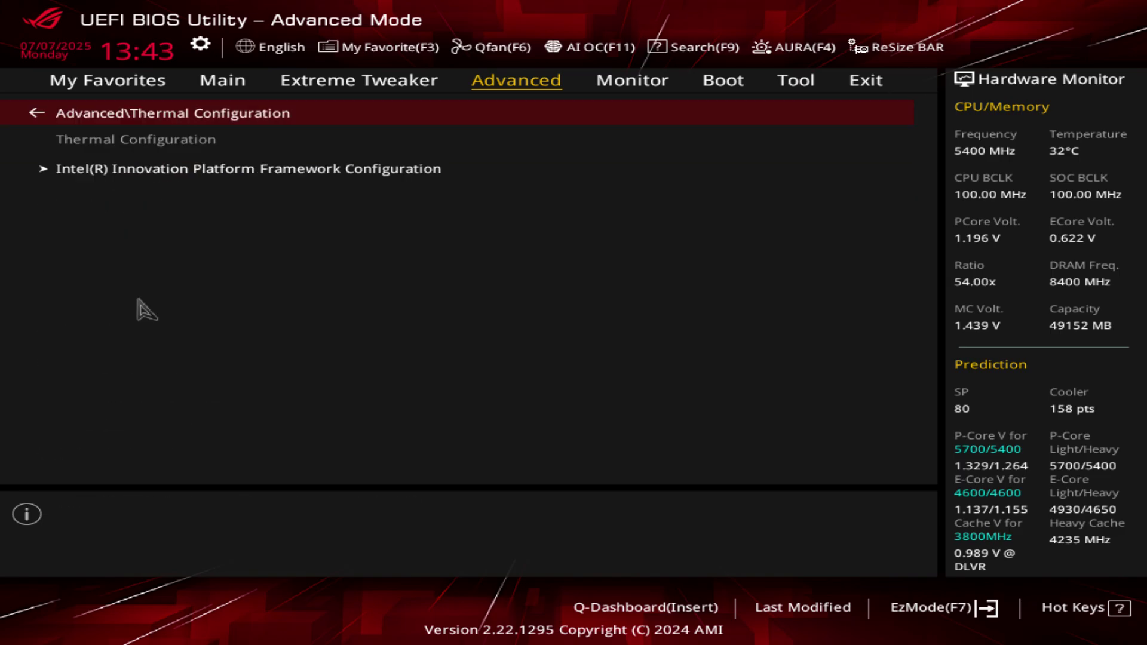
left_click(330, 169)
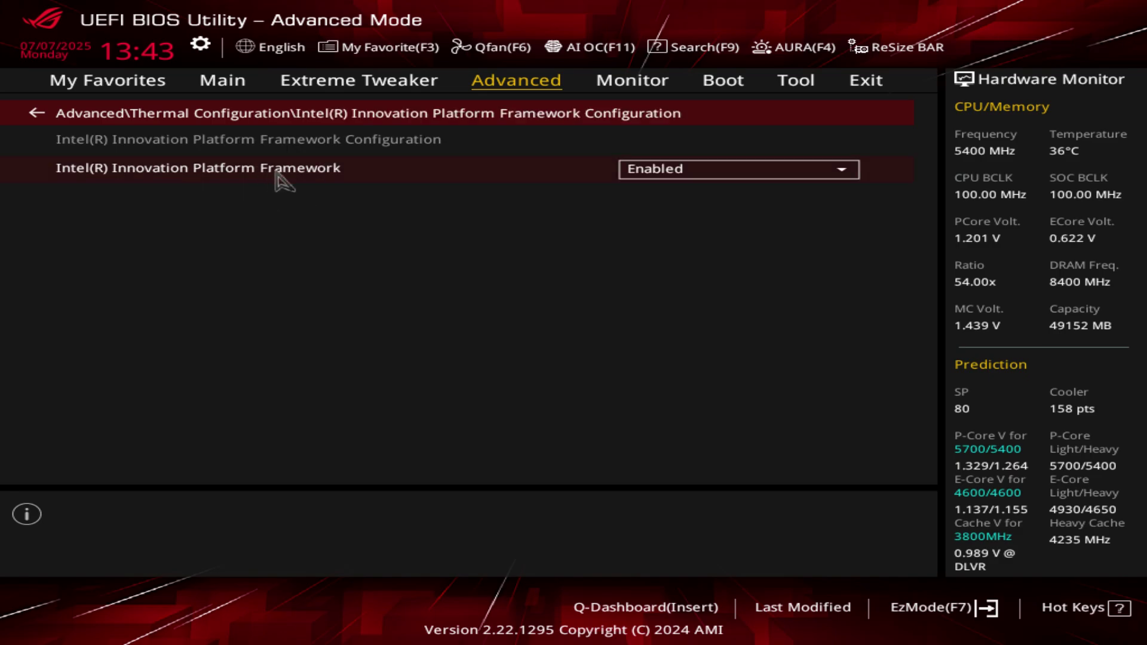
key("Escape")
key("Escape")
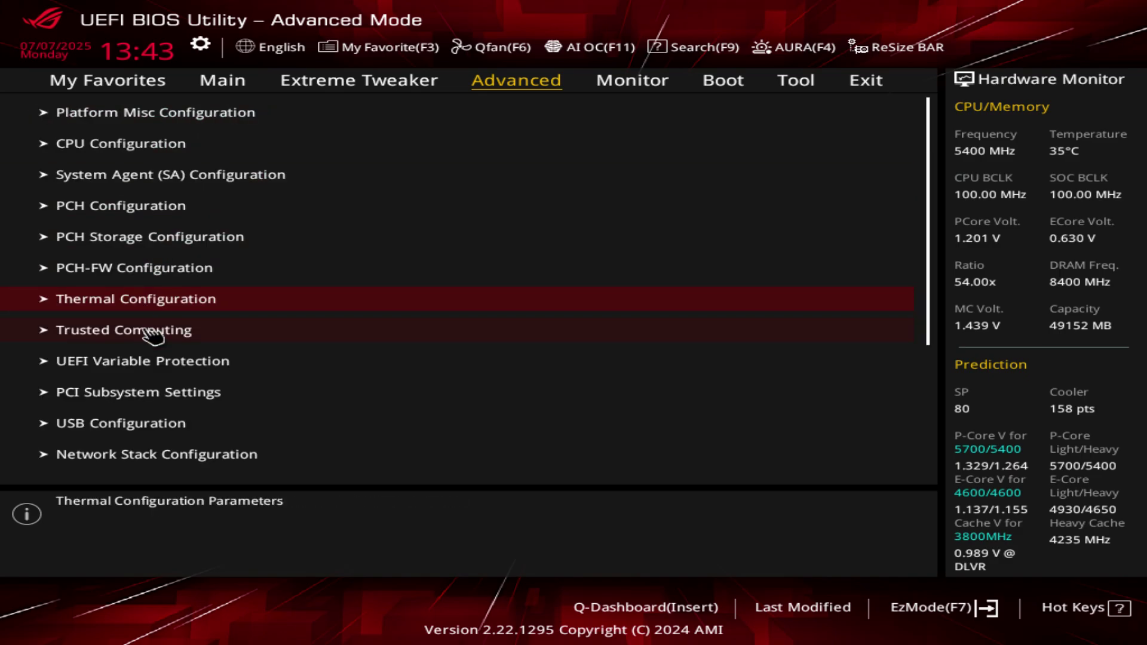
- Look over Trusted Computing, UEFI Variable Protection and PCI Subsystem Settings, returning each time
left_click(146, 332)
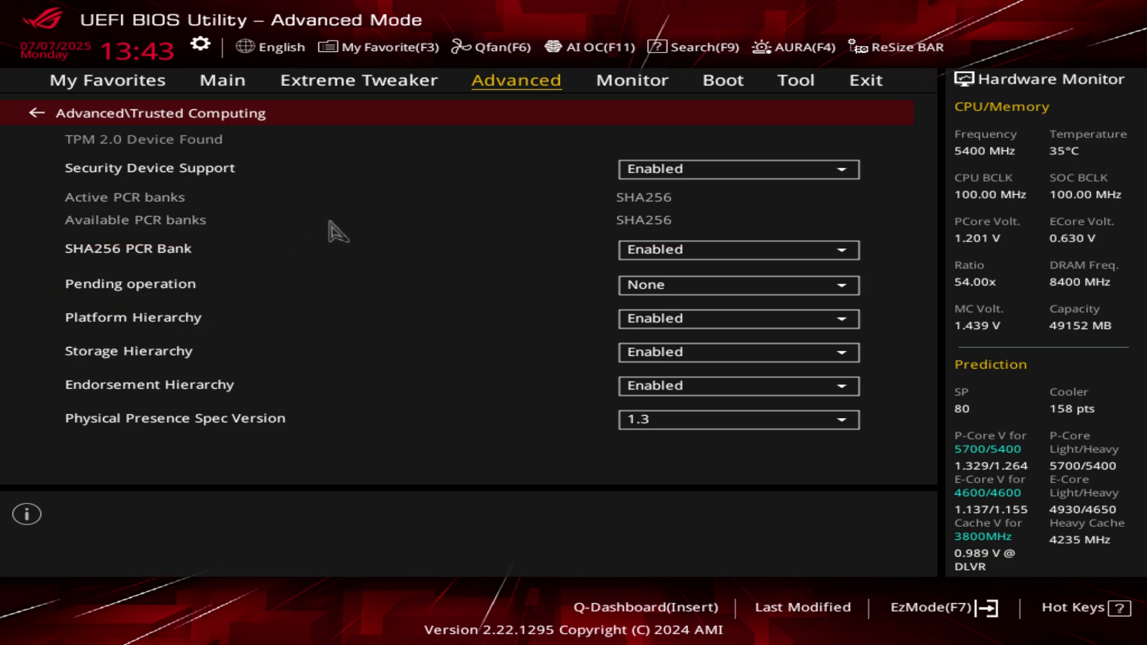
key("Escape")
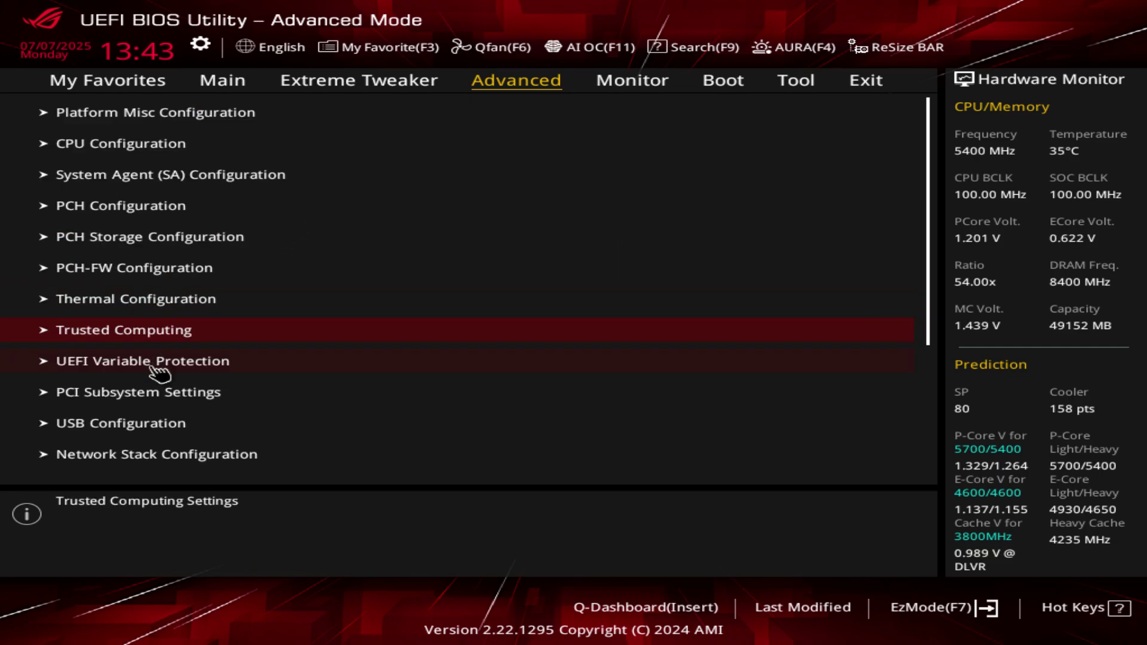
left_click(149, 370)
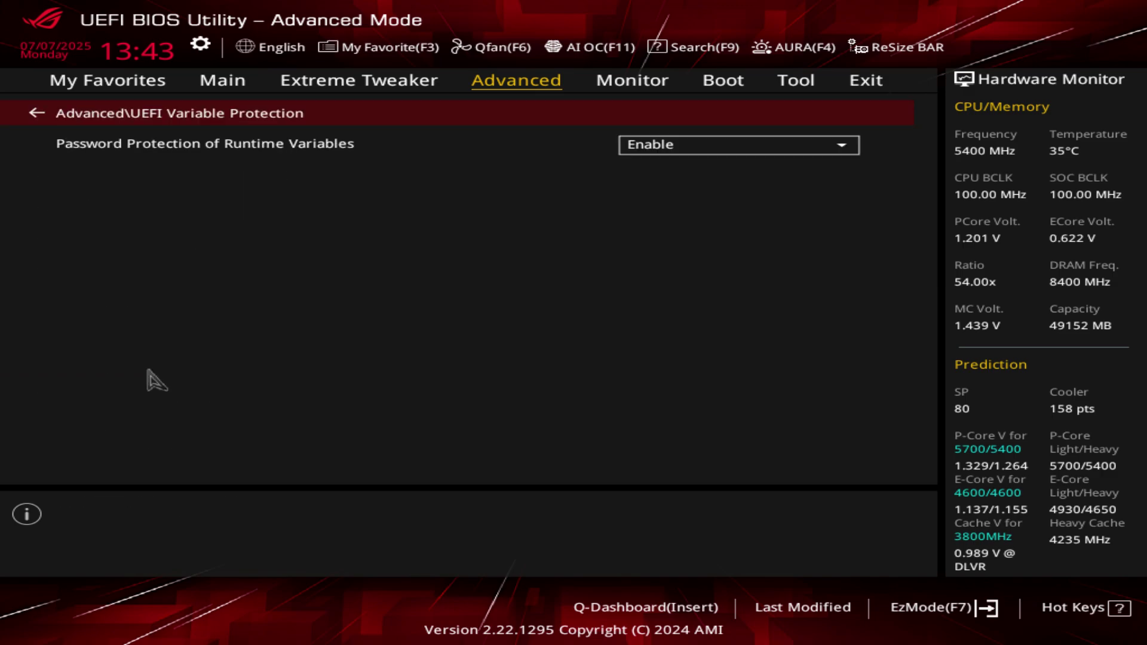
key("Escape")
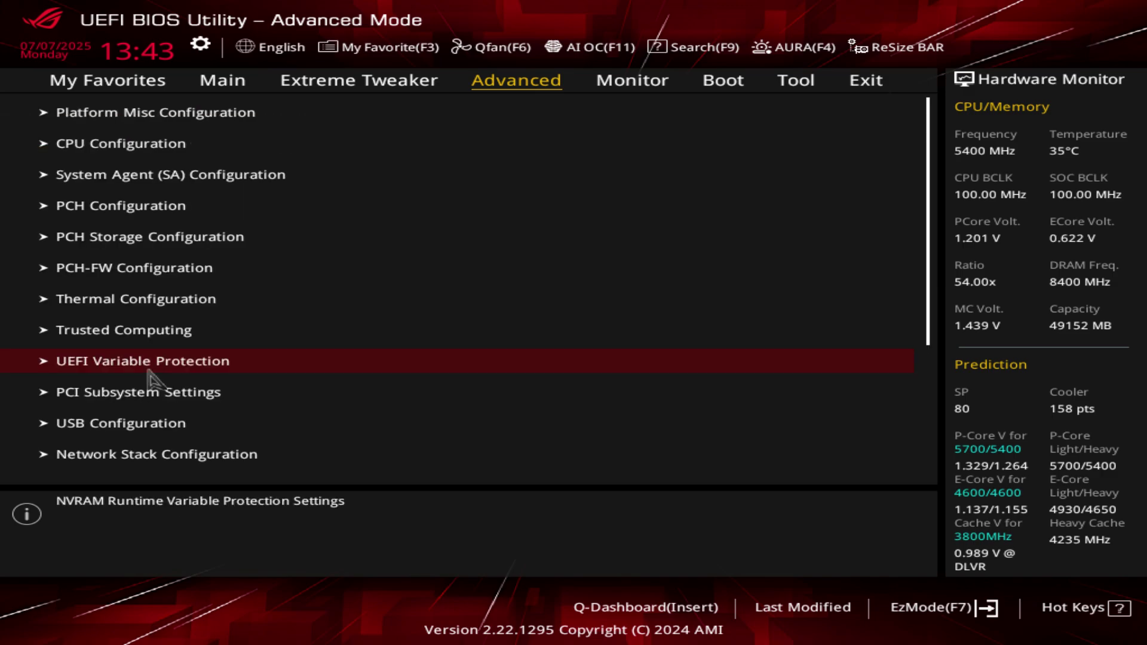
left_click(110, 399)
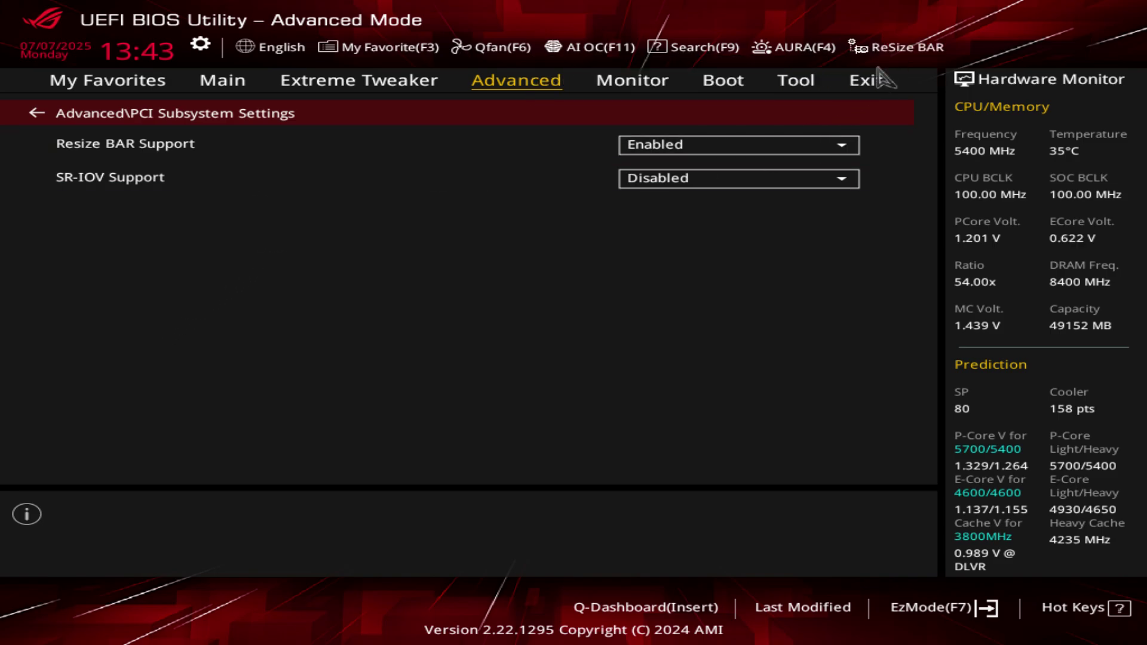
key("Escape")
- Check the per-port USB enable settings in USB Configuration, down to U20G_C9
left_click(156, 435)
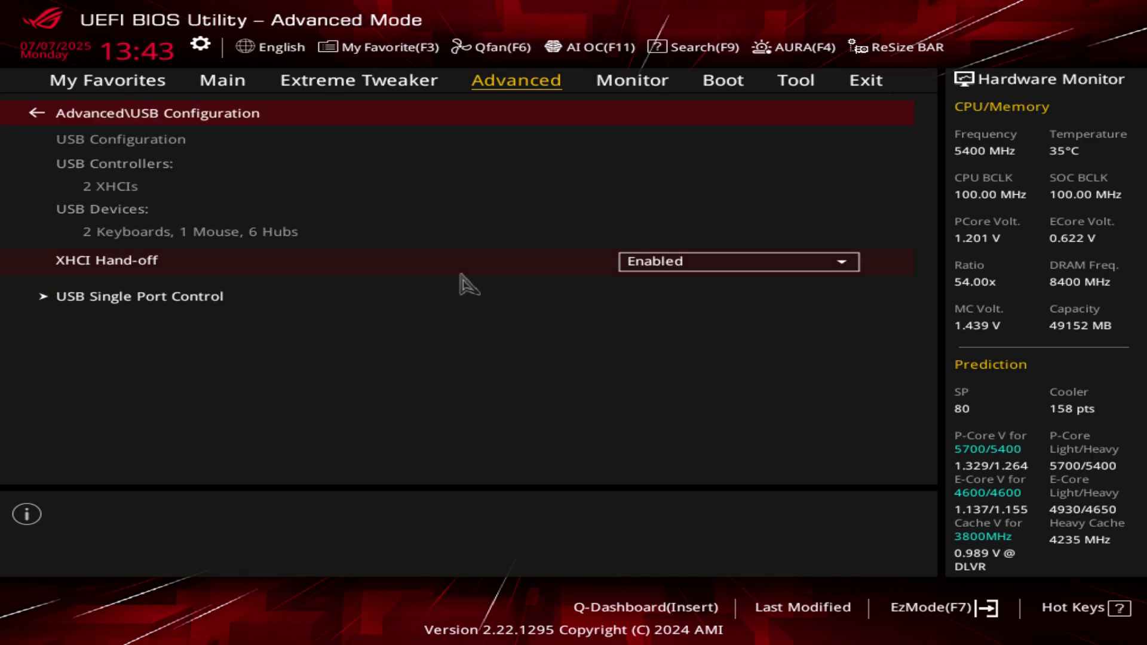
left_click(216, 293)
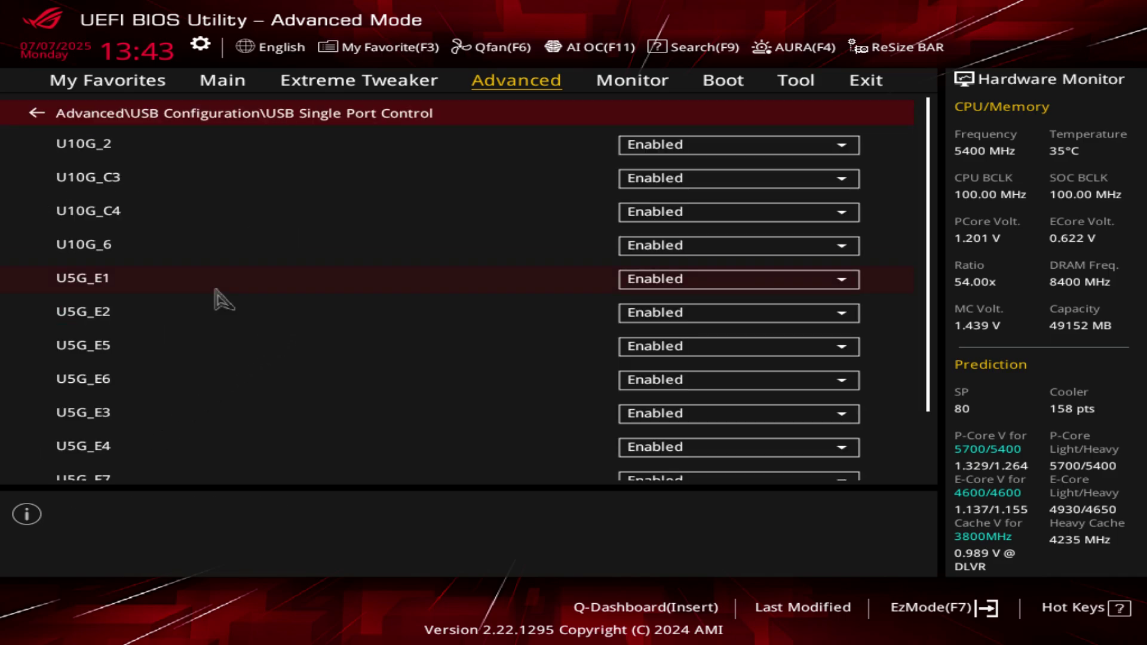
key("Down")
key("Down")
key("Down")
key("Down")
key("Down")
key("Down")
key("Down")
key("Down")
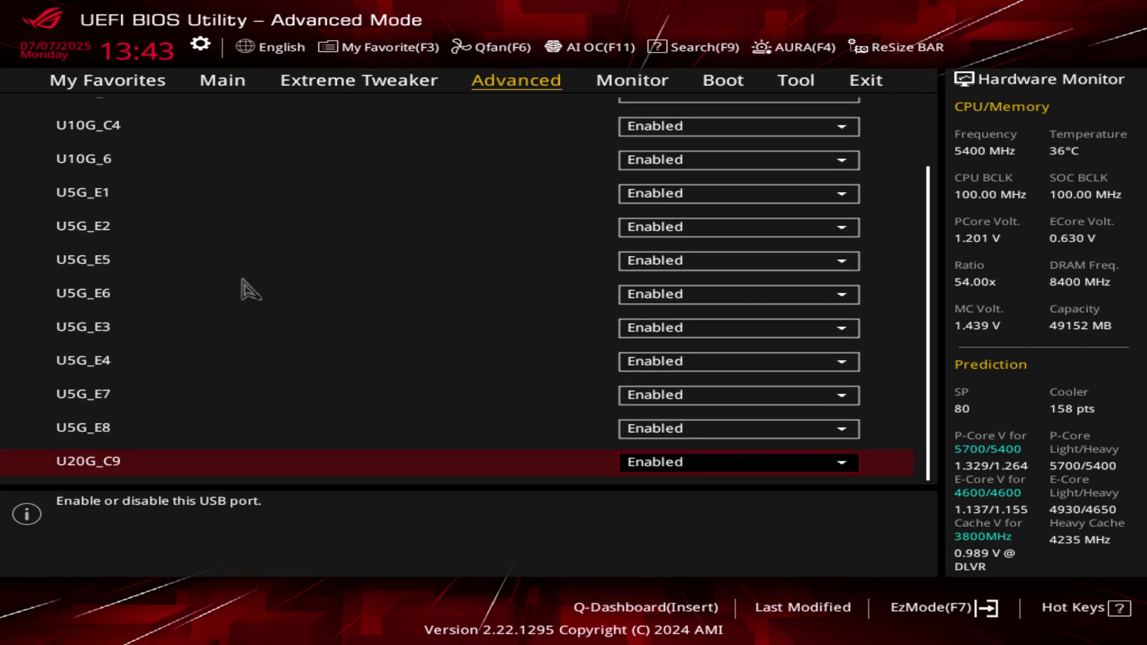
key("Up")
key("Up")
key("Up")
key("Up")
key("Up")
key("Up")
key("Up")
key("Up")
key("Up")
key("Up")
key("Up")
key("Up")
key("Up")
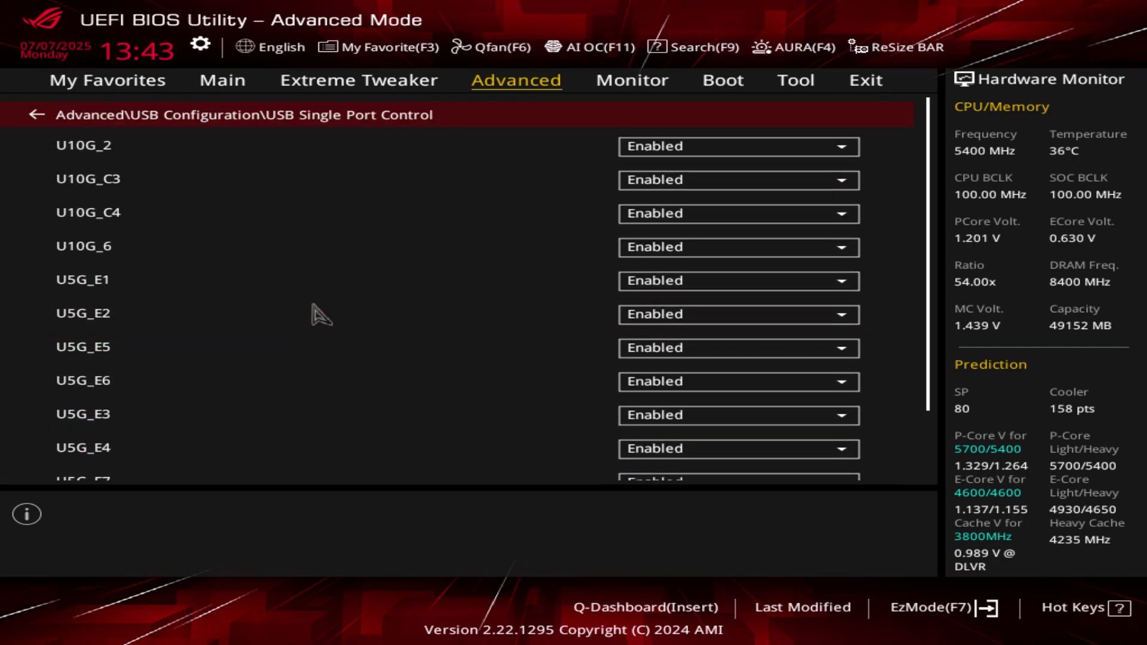
key("Escape")
key("Escape")
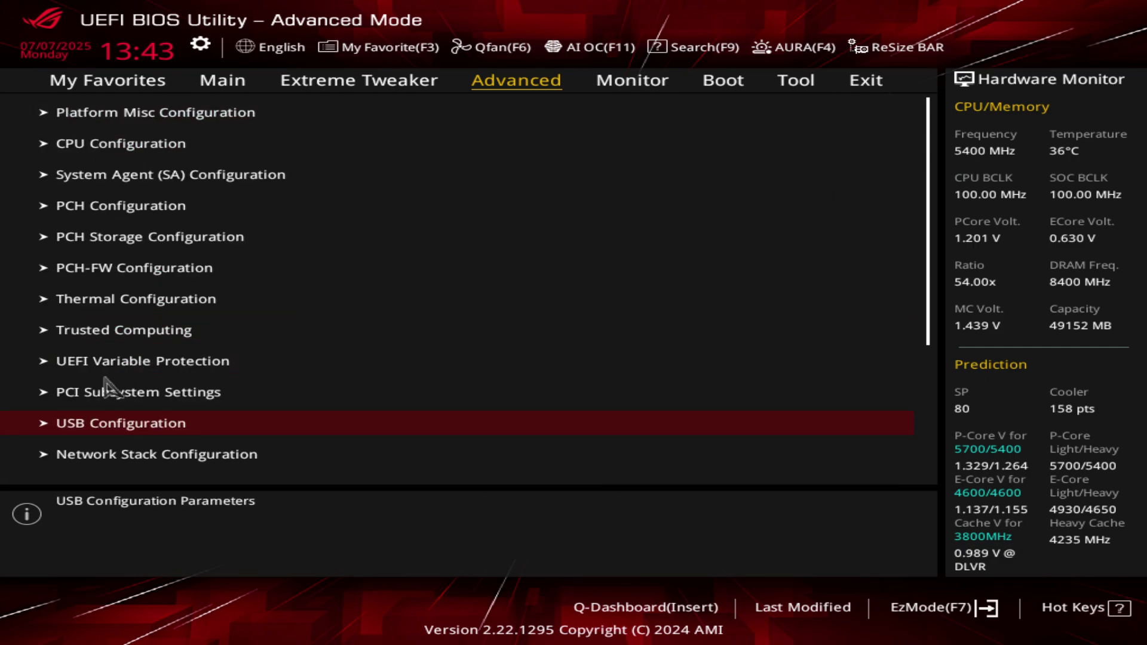
- View Network Stack Configuration, then move down to HDD/SSD SMART Information
key("Down")
key("Return")
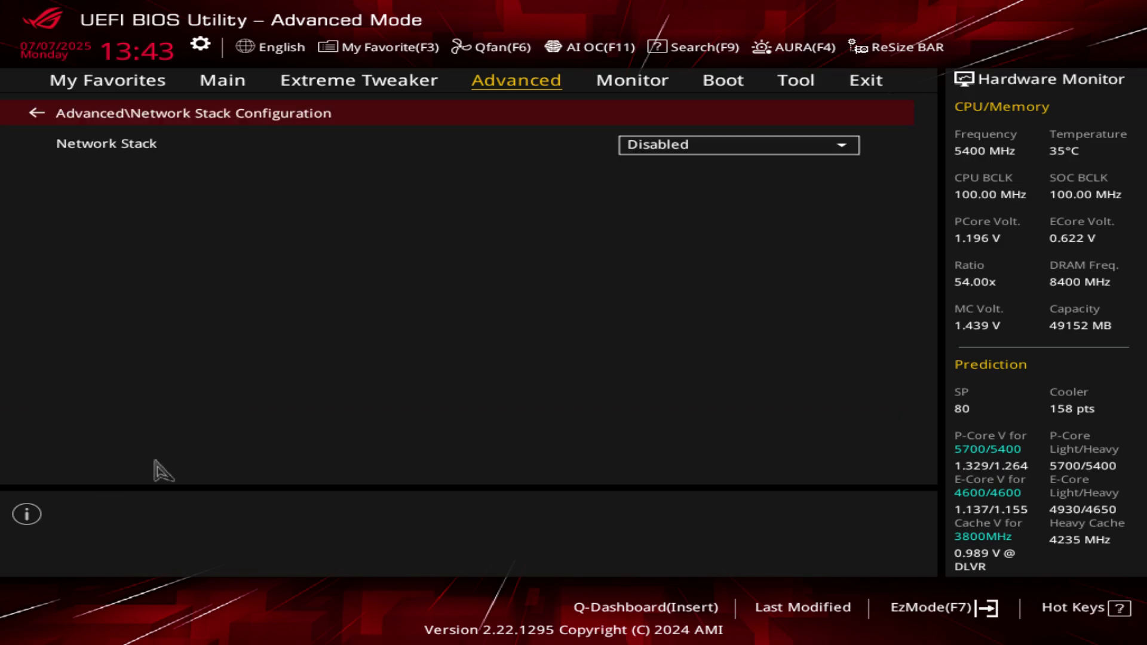
key("Escape")
key("Down")
key("Down")
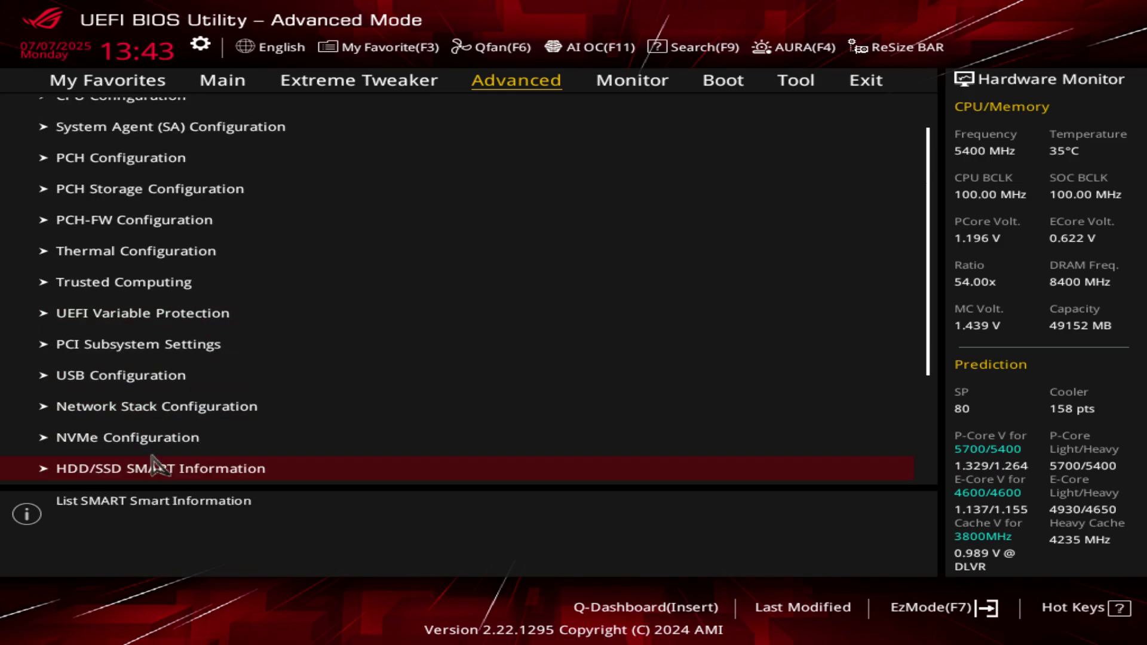
left_click(165, 445)
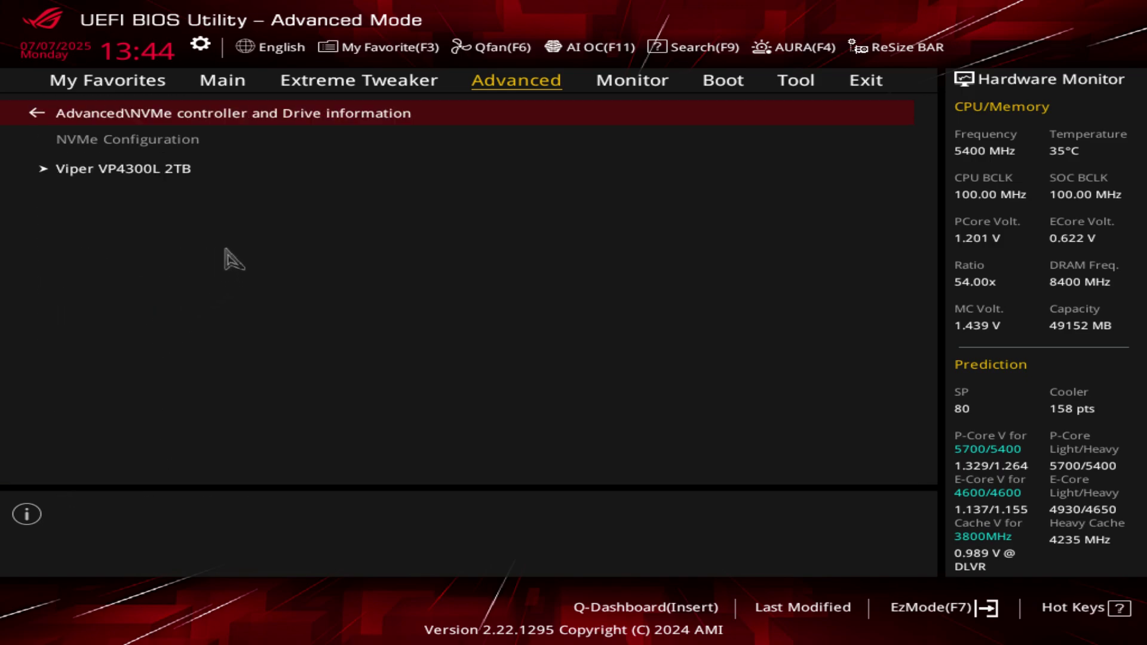
left_click(153, 186)
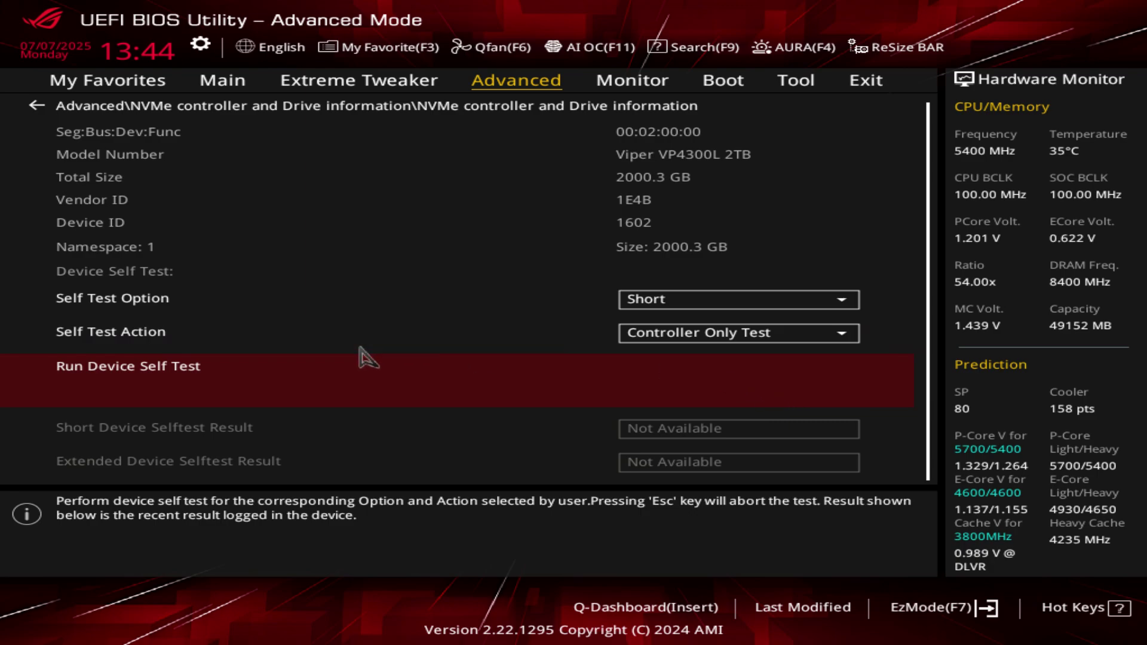
key("Escape")
key("Escape")
scroll(113, 388, "down", 2)
left_click(90, 441)
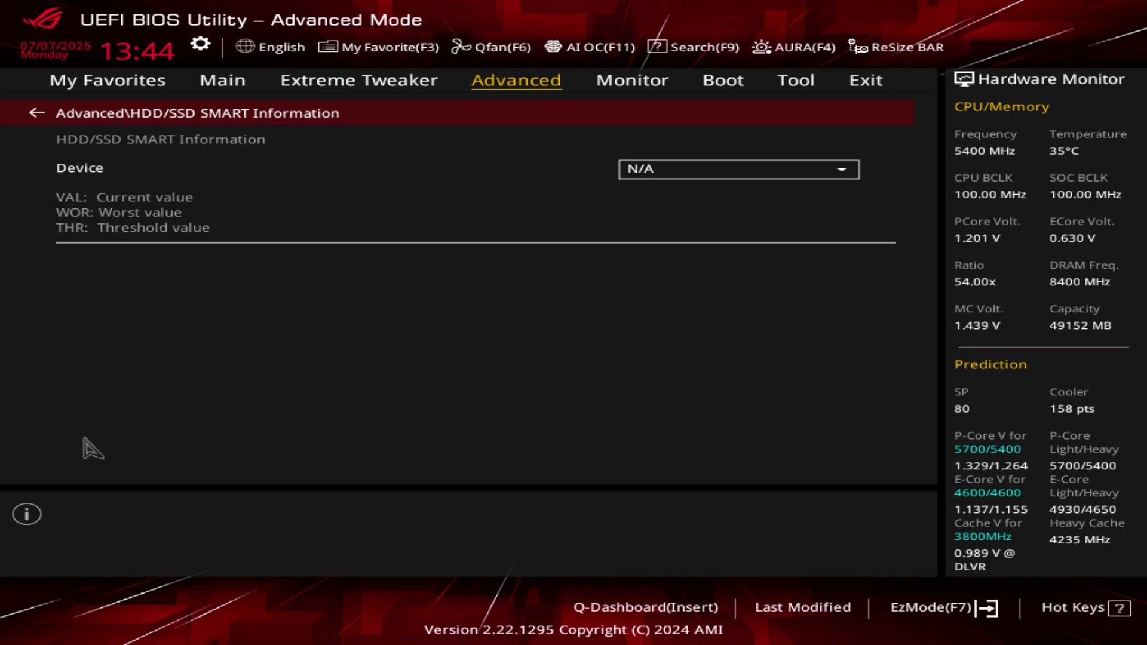
key("Escape")
scroll(187, 435, "down", 2)
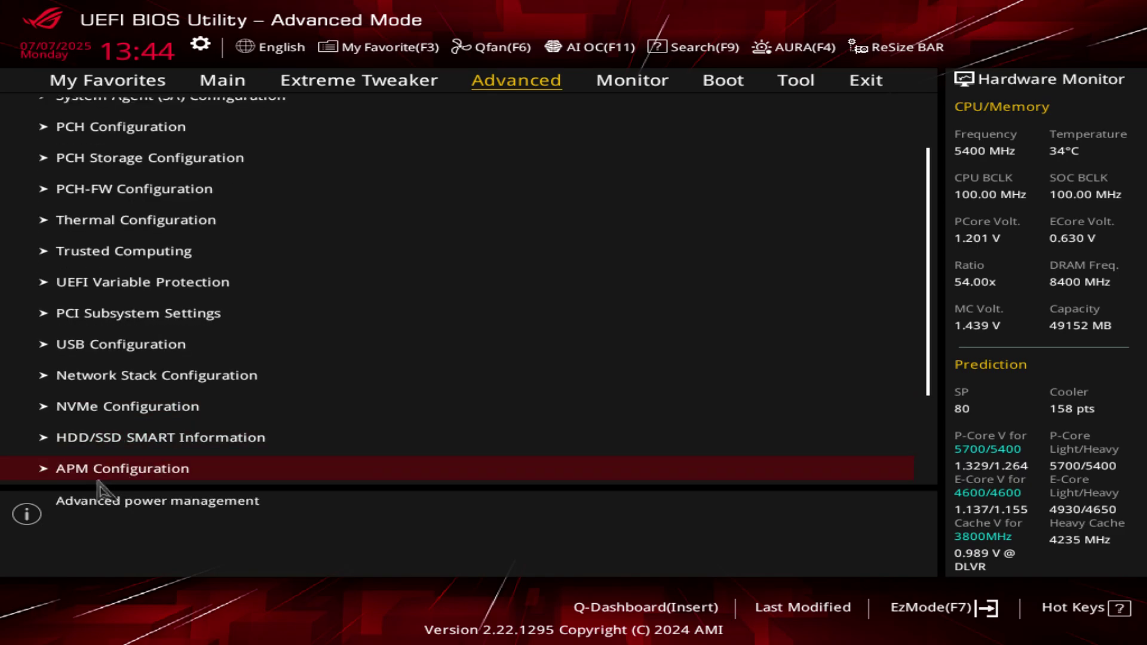
left_click(105, 472)
key("Escape")
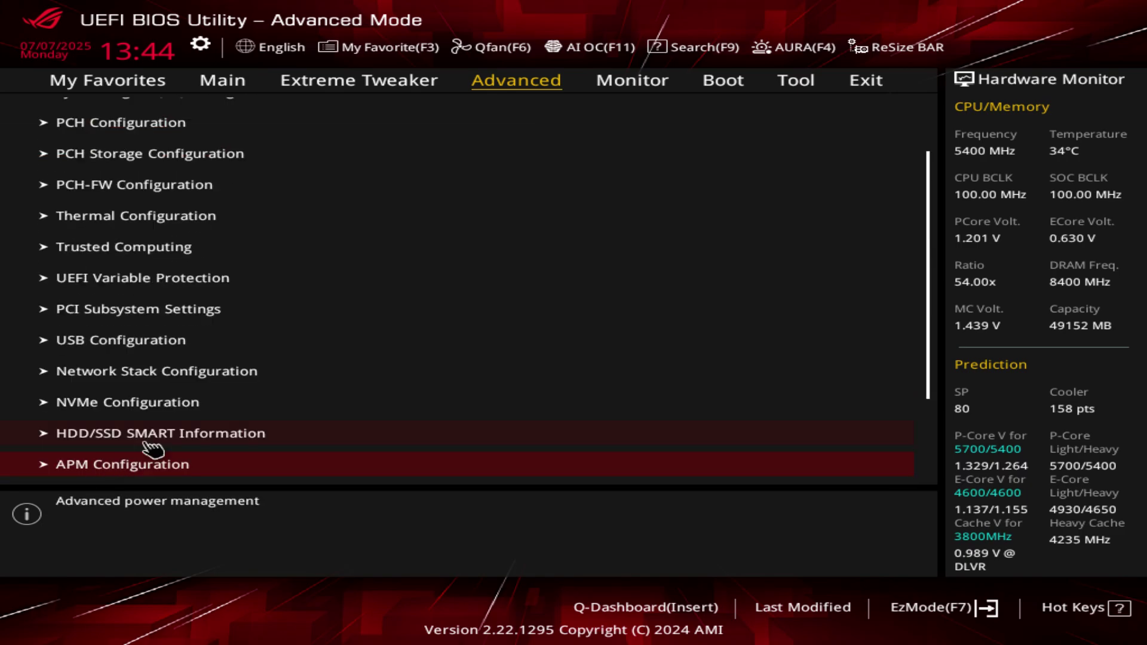
scroll(150, 454, "down", 2)
left_click(148, 444)
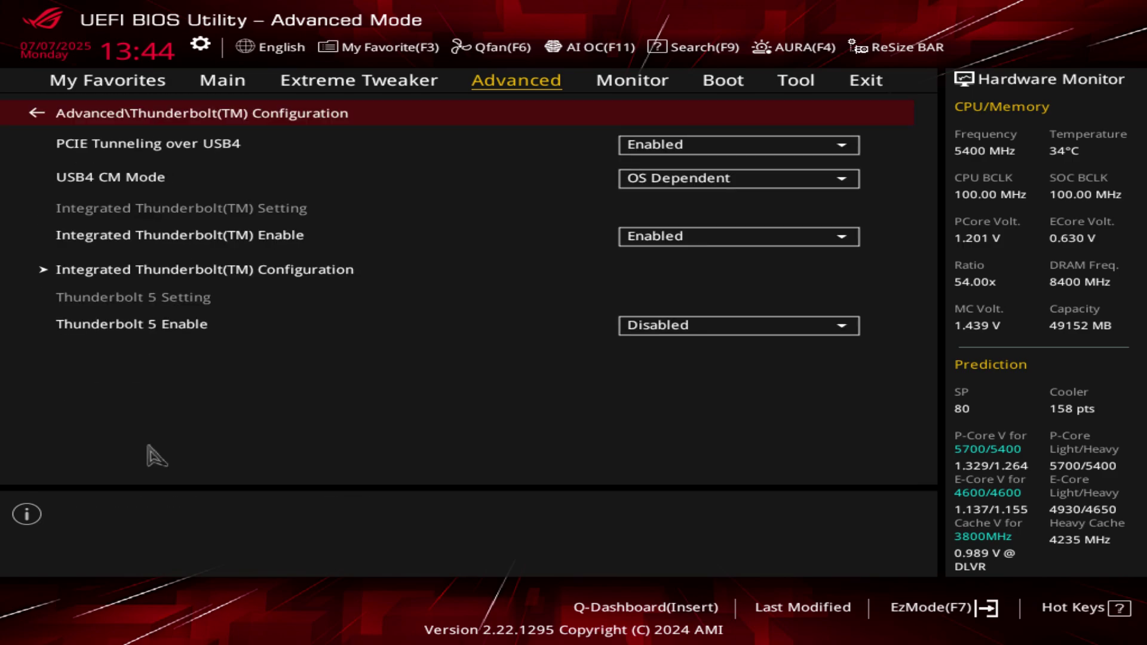
key("Escape")
scroll(153, 457, "down", 1)
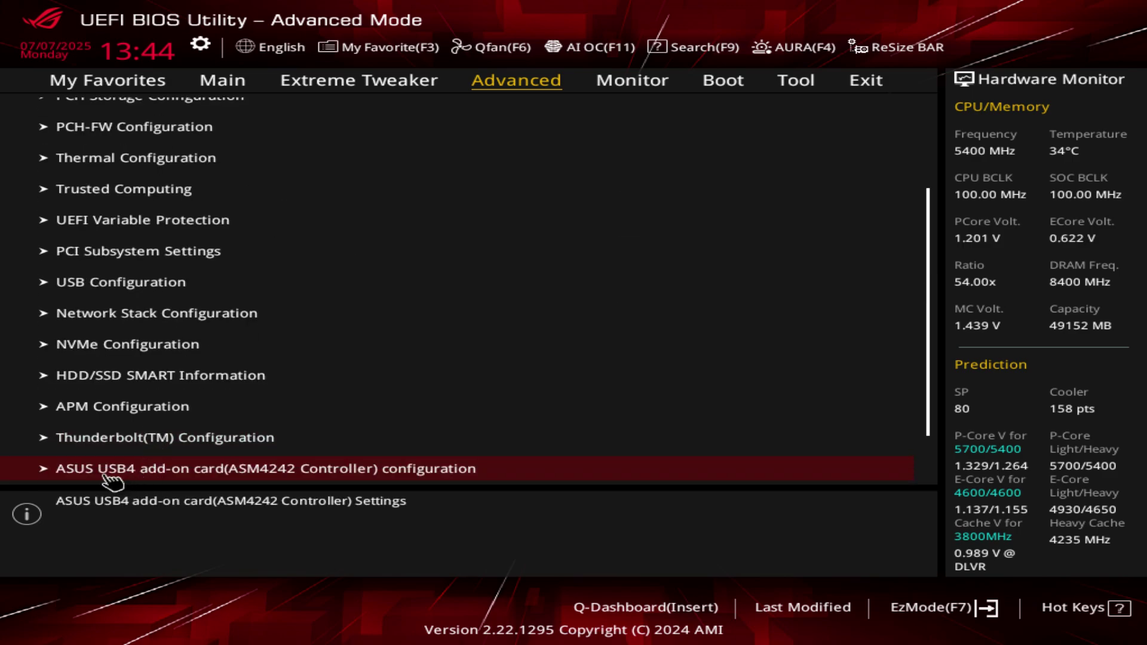
left_click(135, 472)
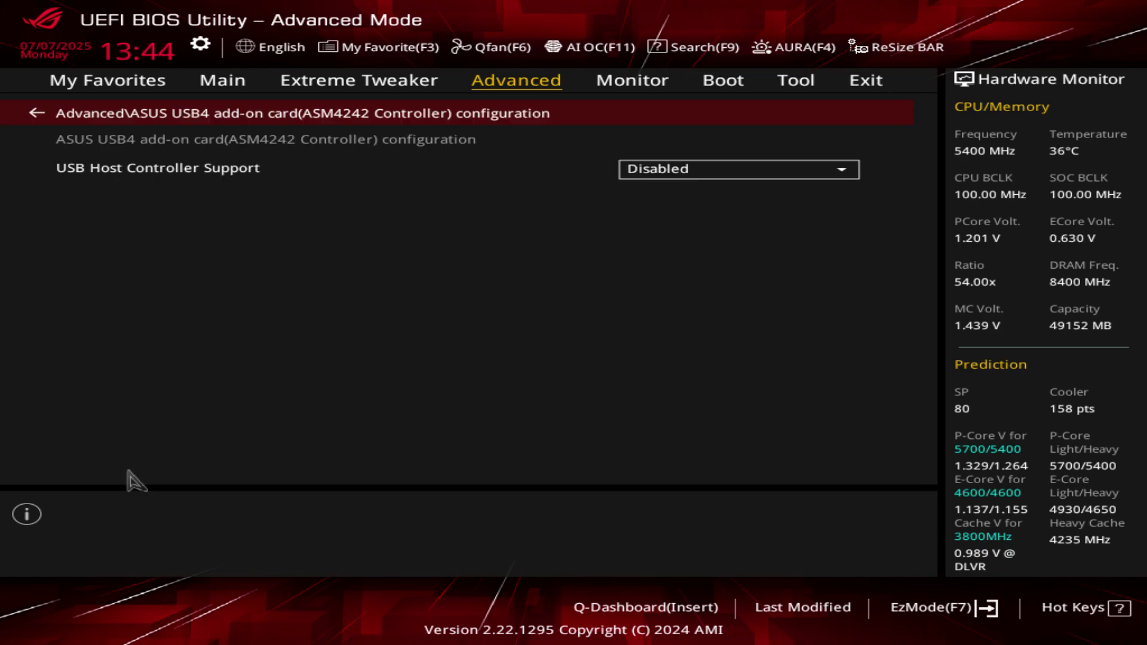
key("Escape")
scroll(167, 445, "down", 1)
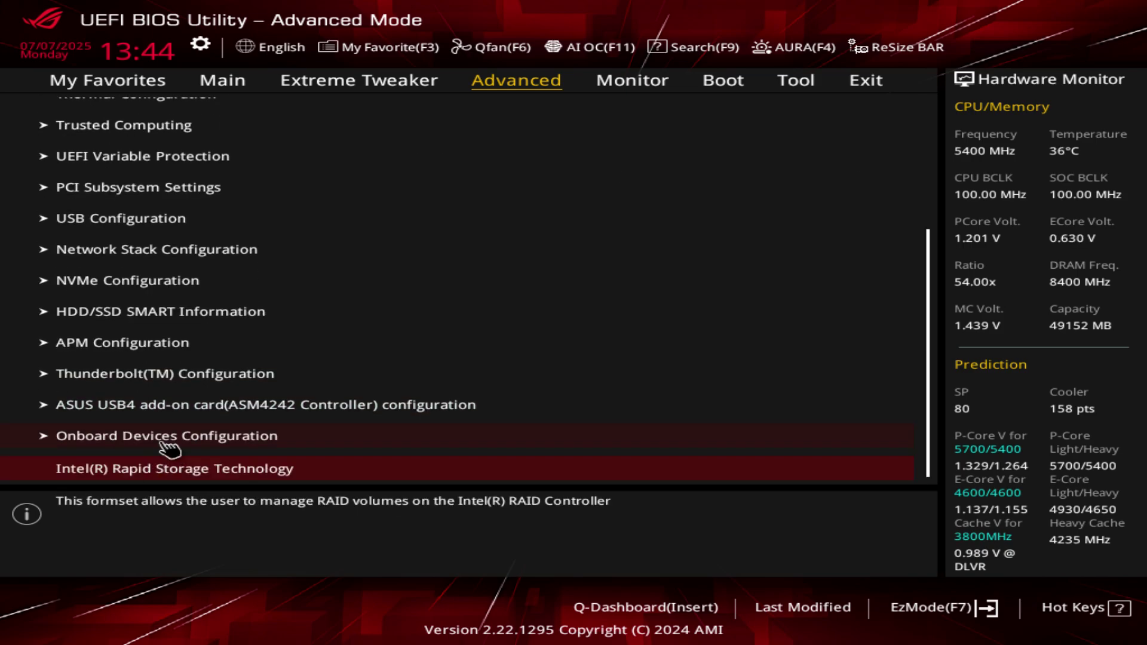
left_click(172, 442)
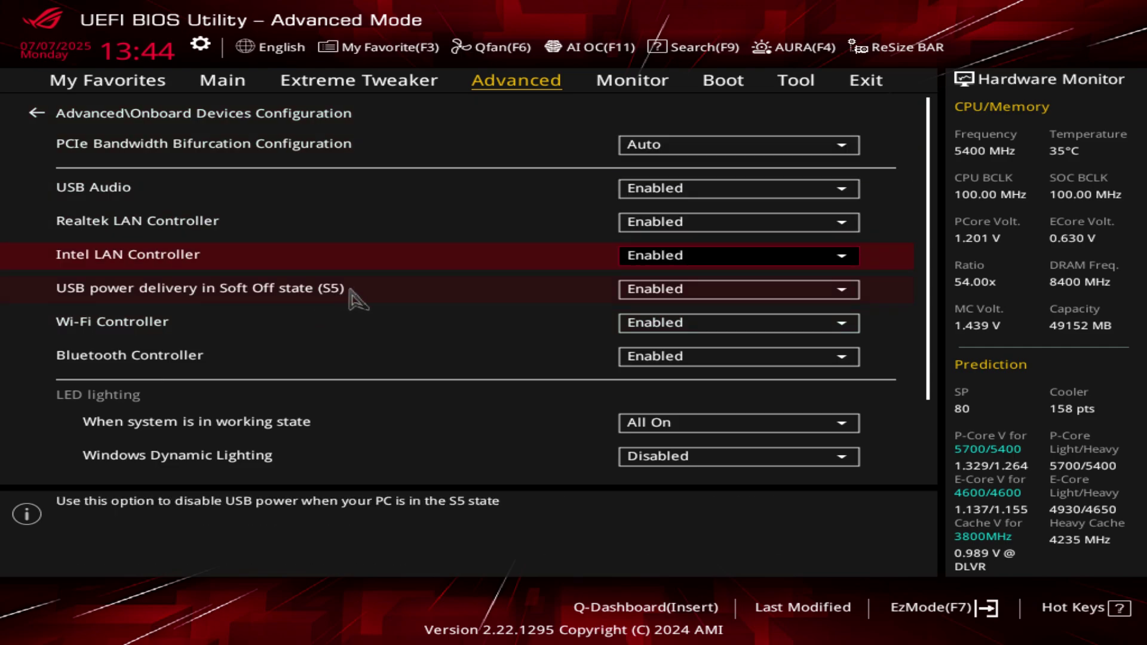
scroll(357, 300, "down", 2)
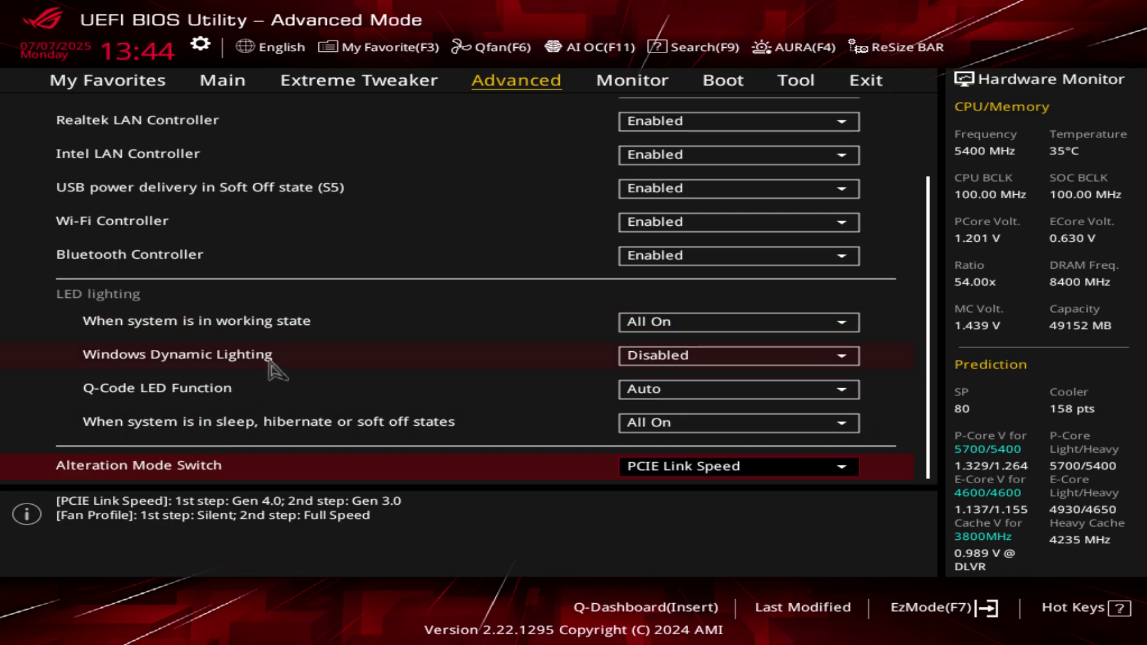
key("Escape")
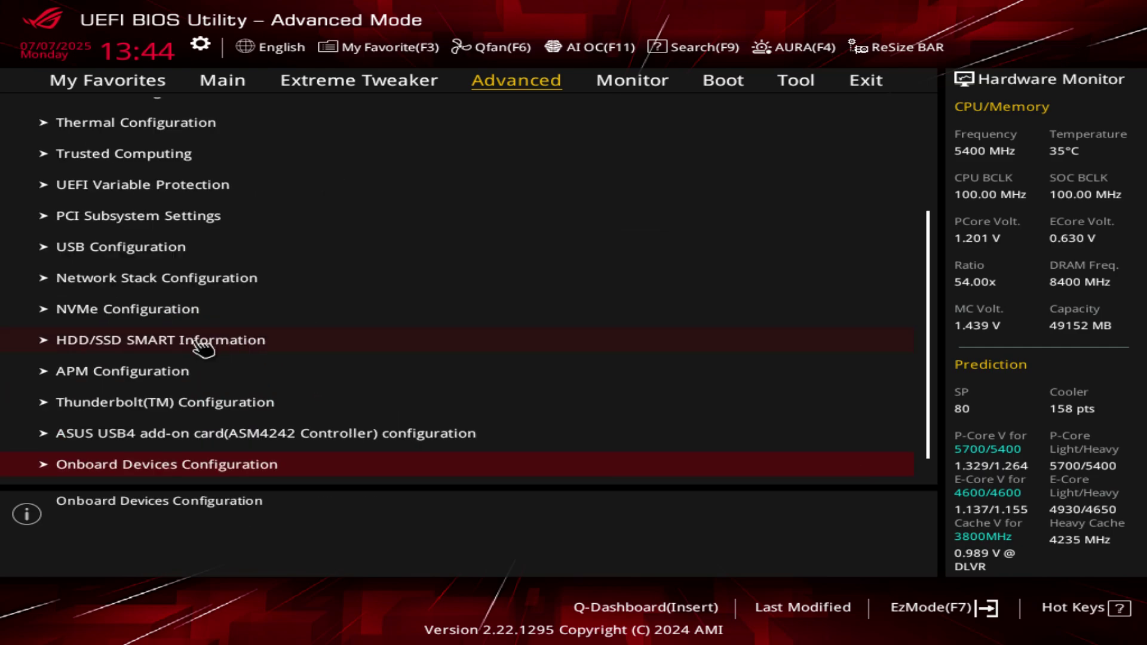
key("Down")
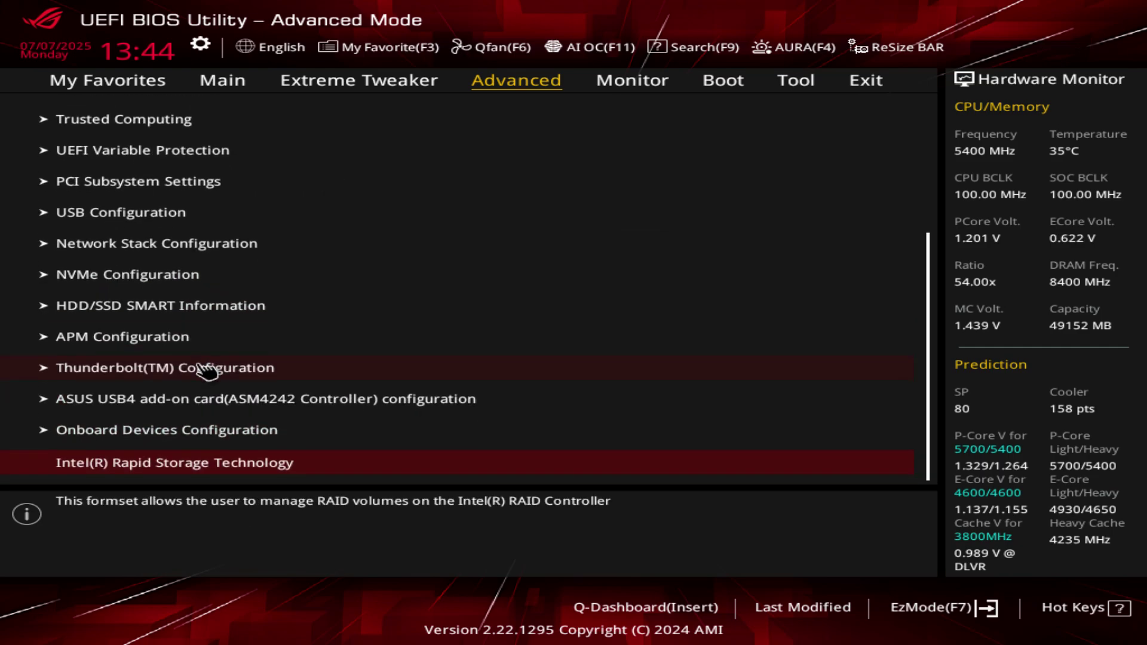
left_click(143, 465)
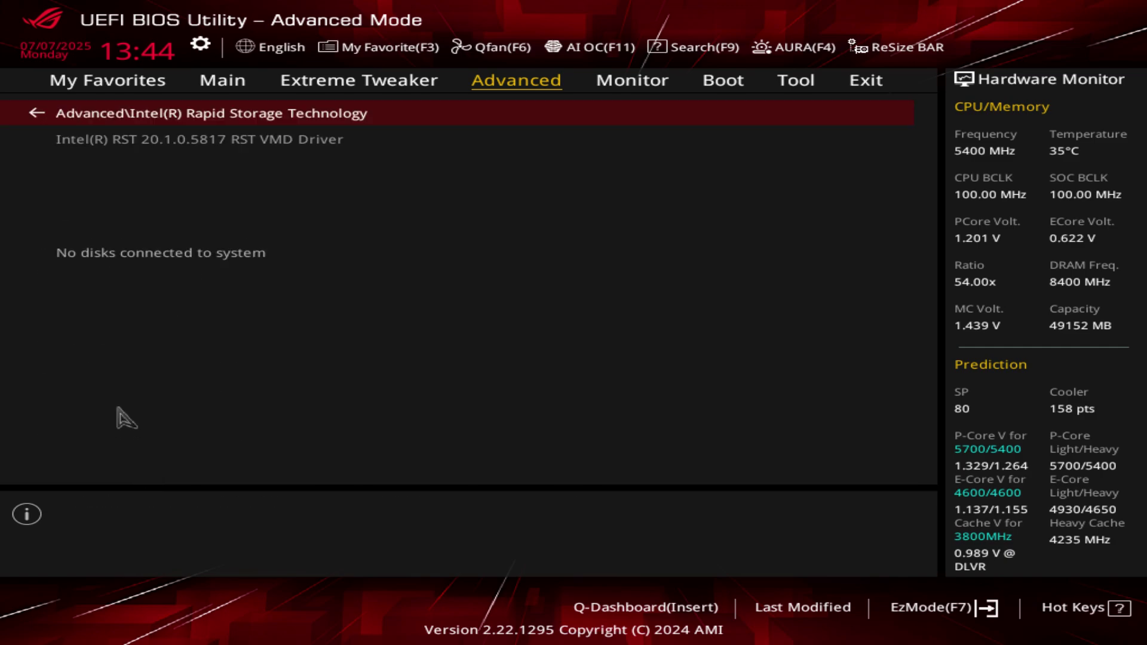
key("Escape")
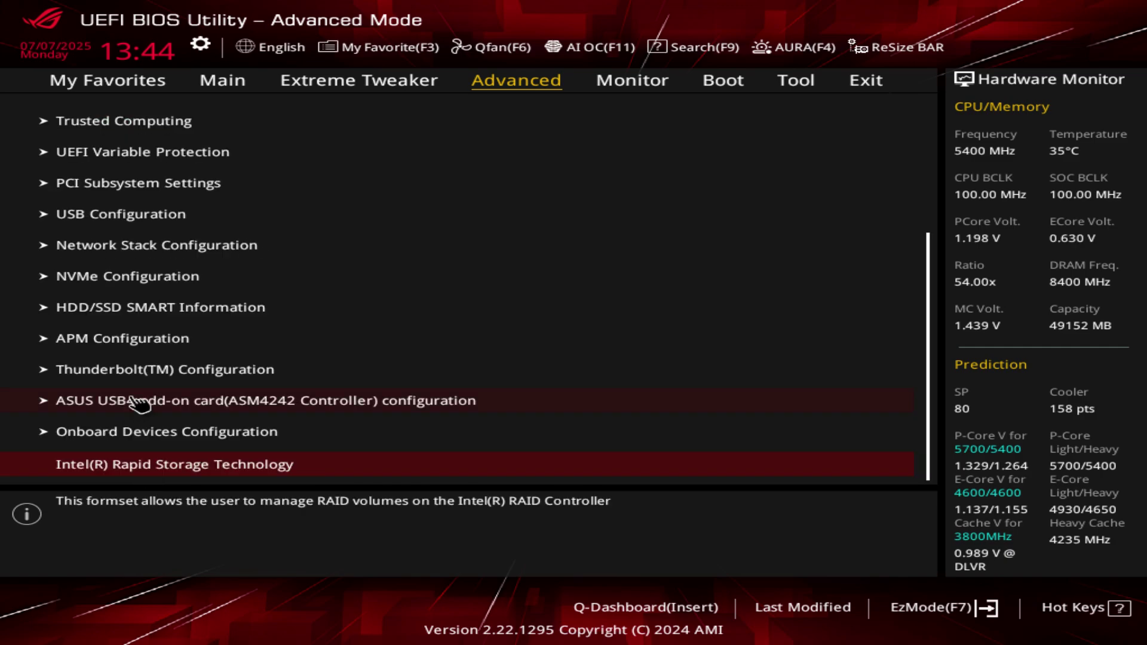
- Review the Monitor section's Temperature, Fan Speed and Voltage Monitor readings in turn
left_click(635, 85)
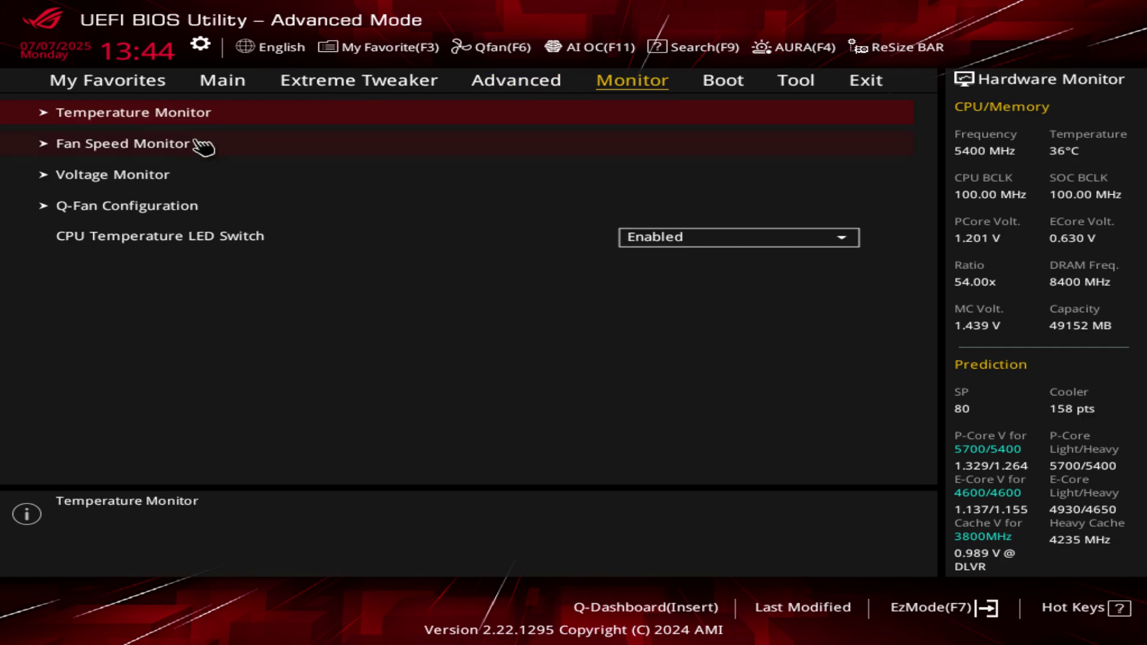
left_click(168, 115)
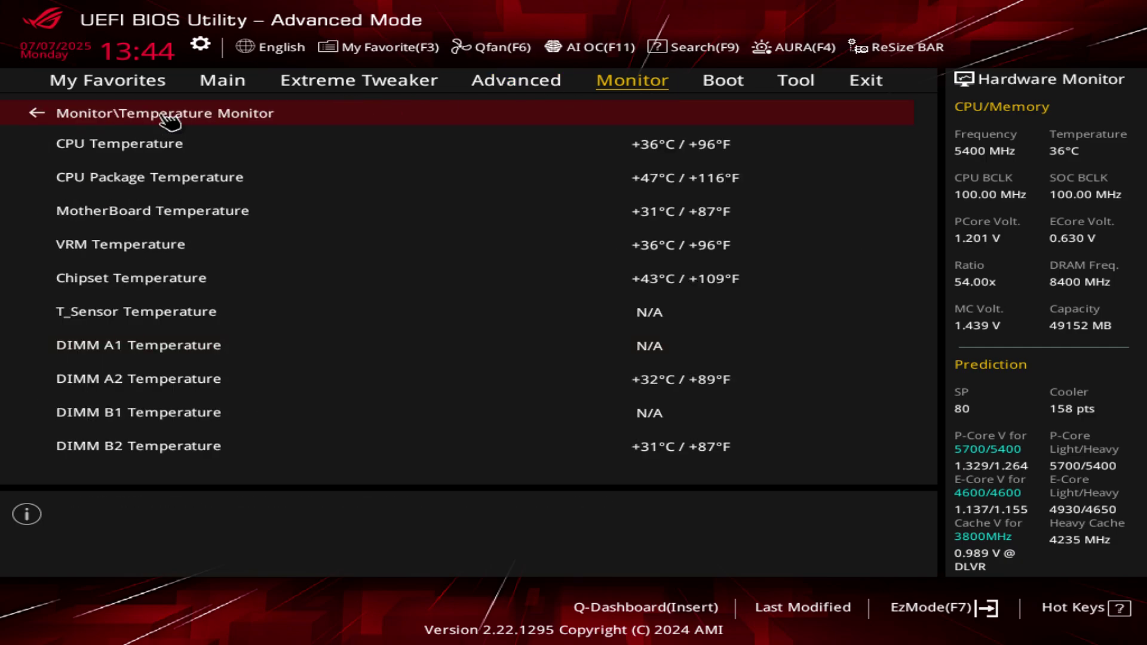
left_click(165, 118)
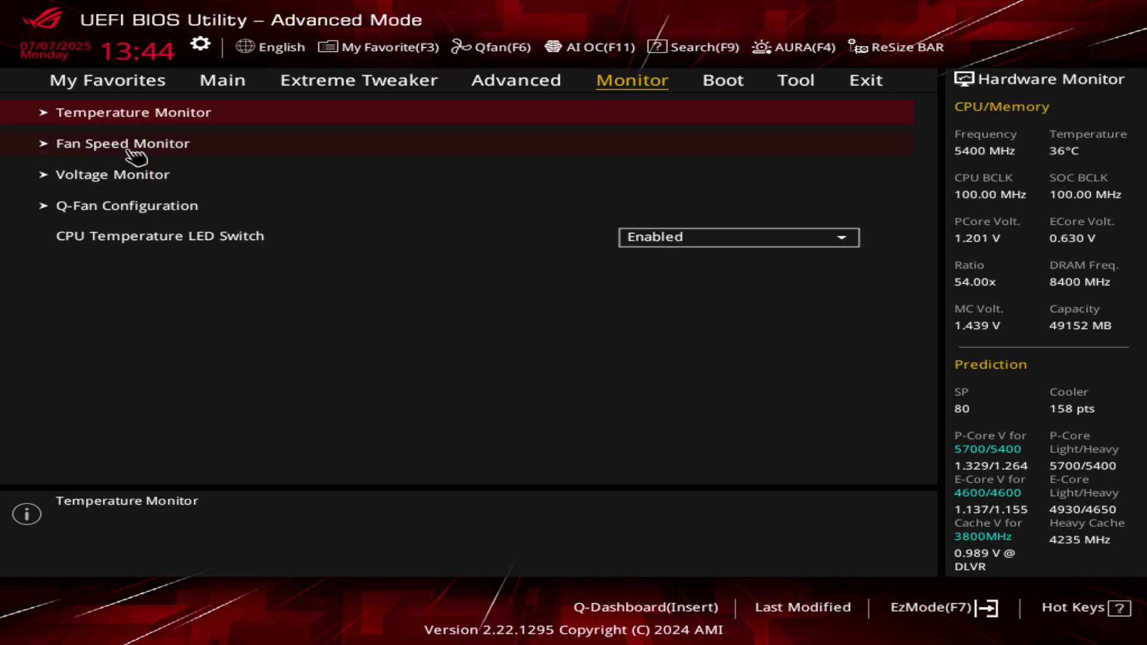
left_click(132, 147)
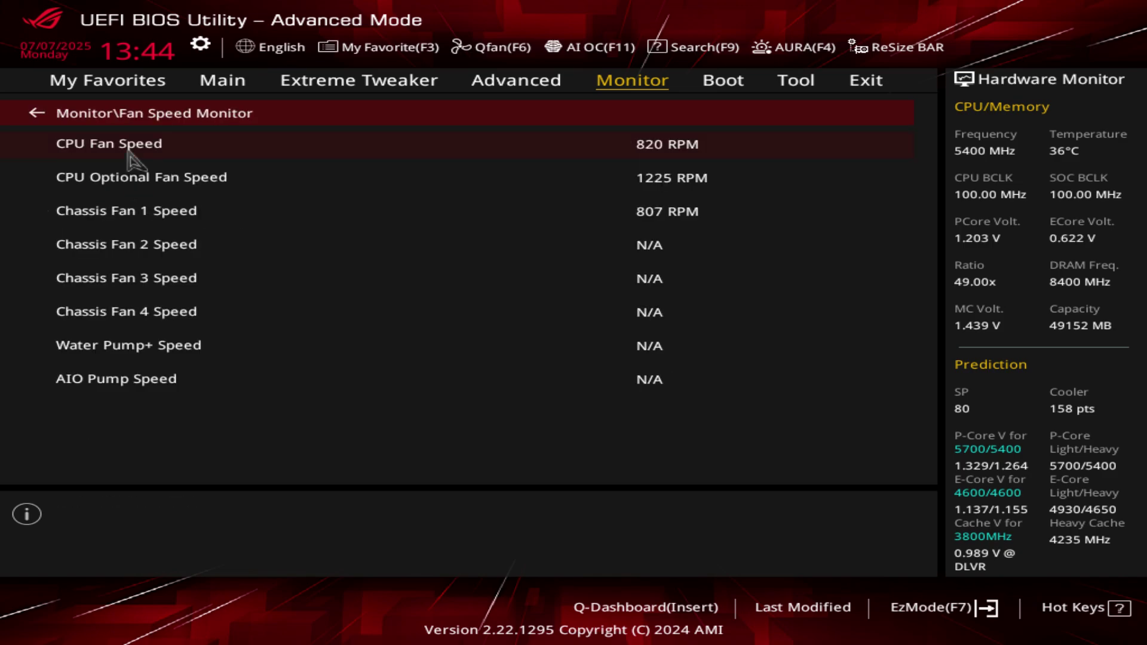
key("Escape")
left_click(90, 175)
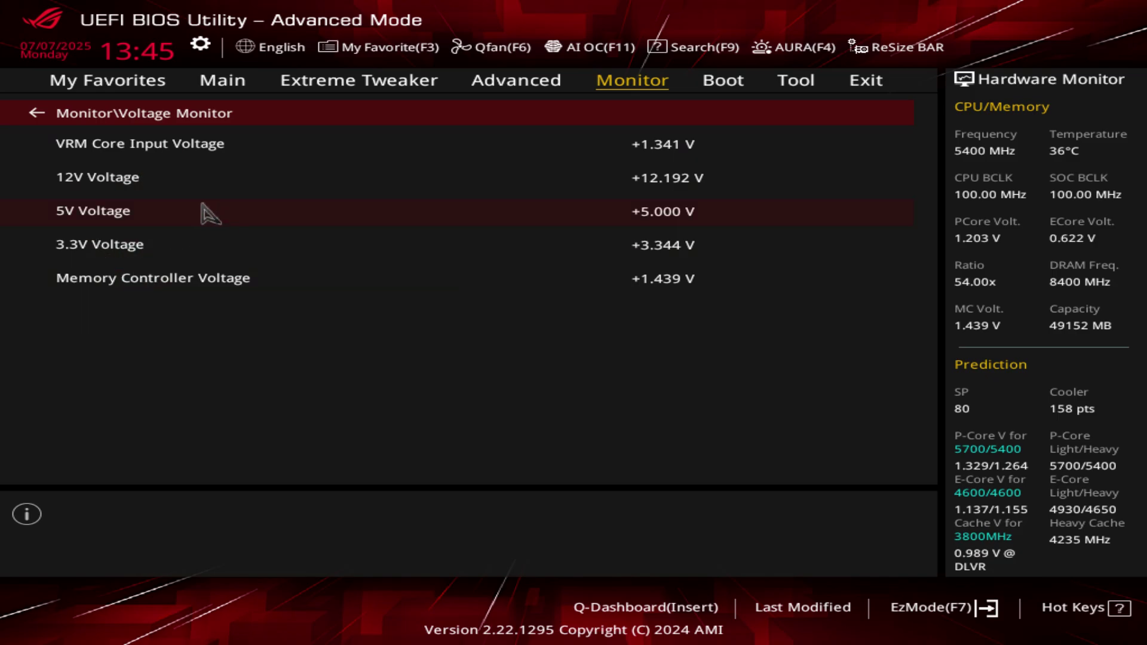
key("Escape")
- Browse the Q-Fan Configuration CPU fan settings unchanged, then return to the Monitor list
left_click(166, 209)
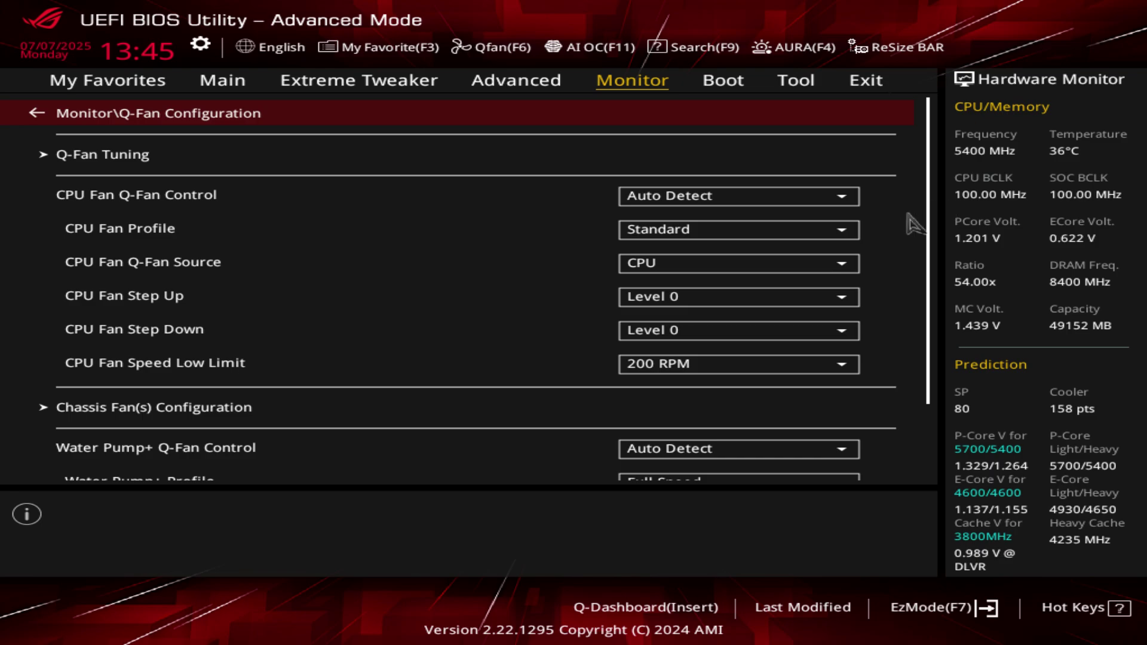
key("Down")
key("Down")
scroll(326, 302, "down", 3)
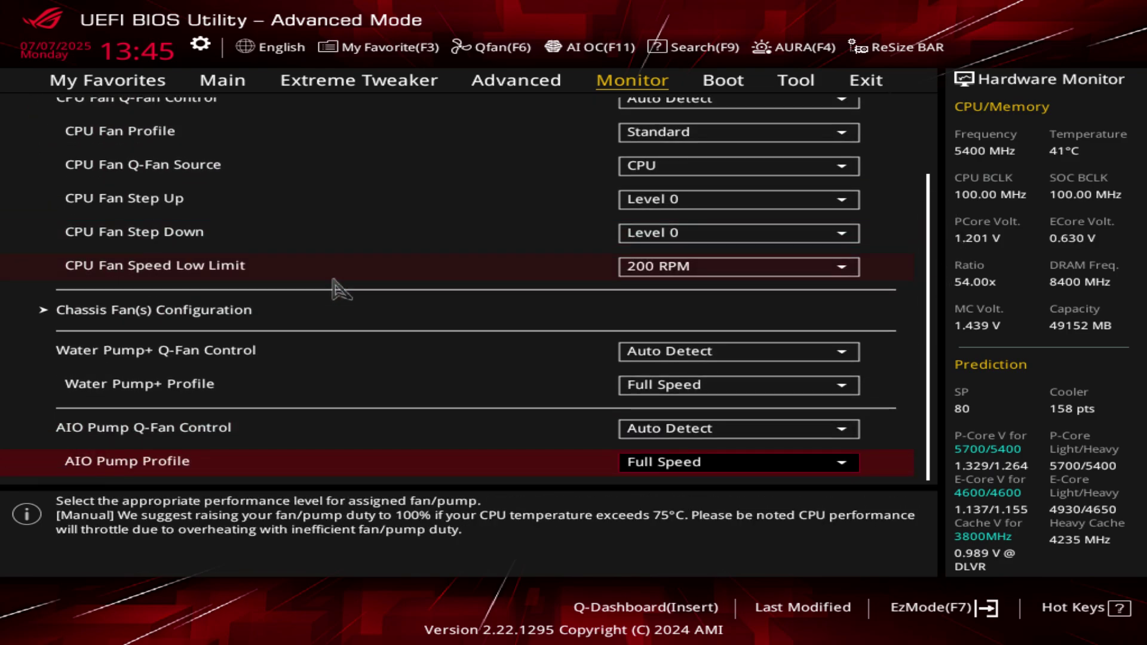
scroll(359, 299, "up", 3)
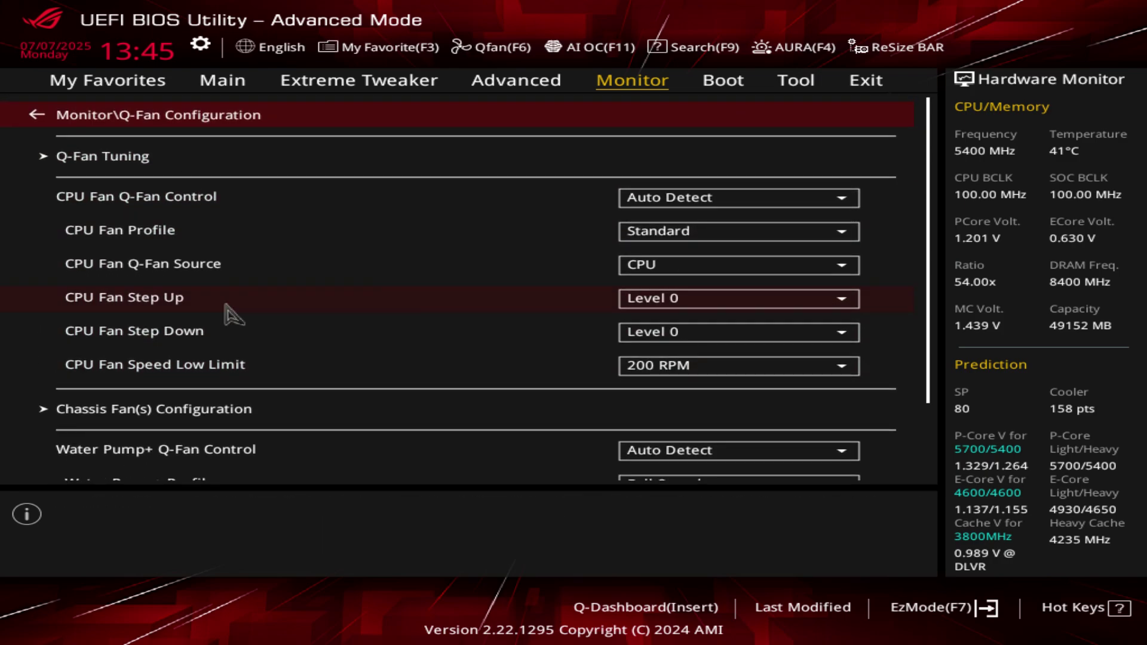
left_click(40, 115)
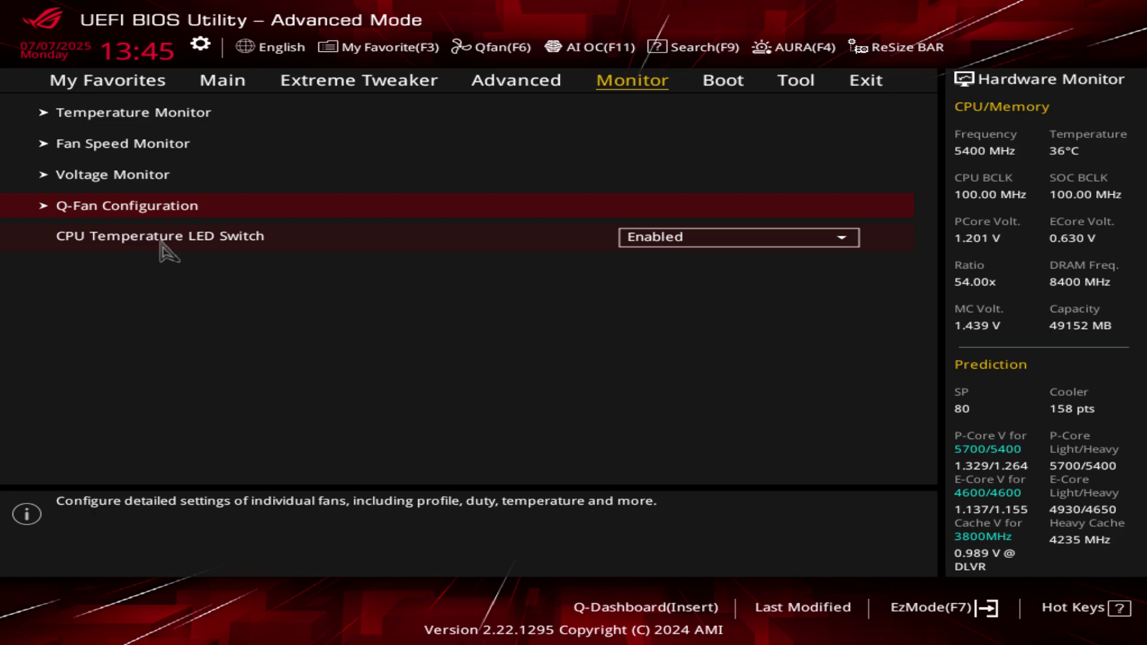
- Preview Secure Boot and Boot Configuration, leaving Boot Option #1 as Windows Boot Manager
left_click(741, 77)
left_click(489, 115)
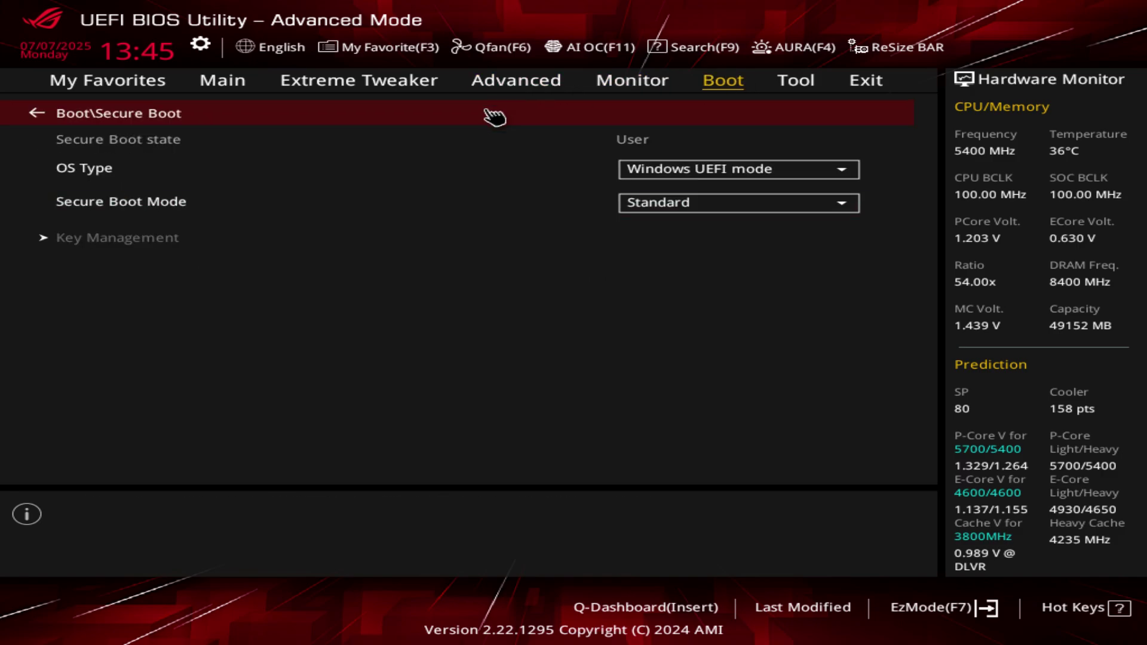
left_click(493, 117)
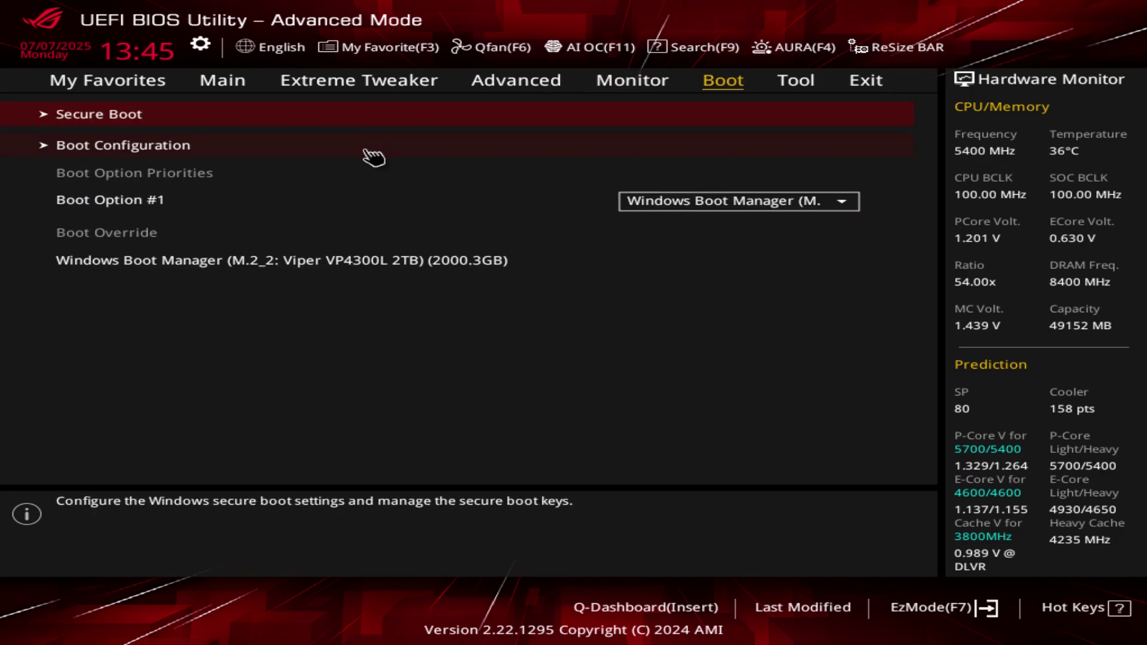
left_click(371, 156)
key("Down")
key("Down")
key("Down")
key("Down")
key("Down")
key("Down")
key("Down")
key("Down")
key("Down")
key("Down")
key("Escape")
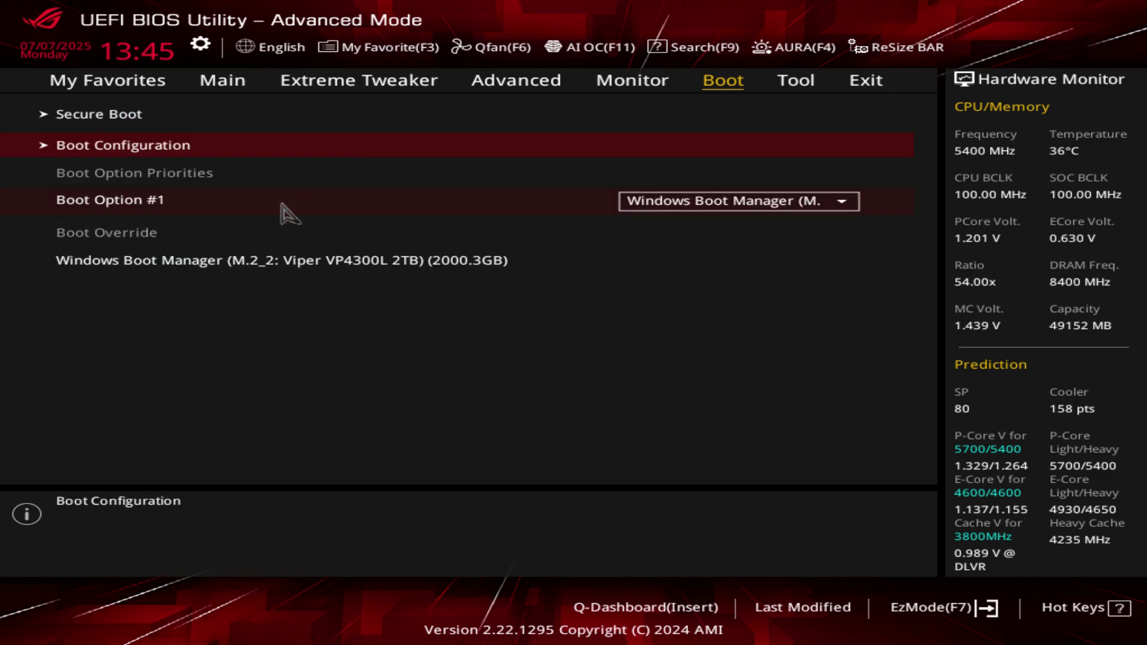
left_click(662, 203)
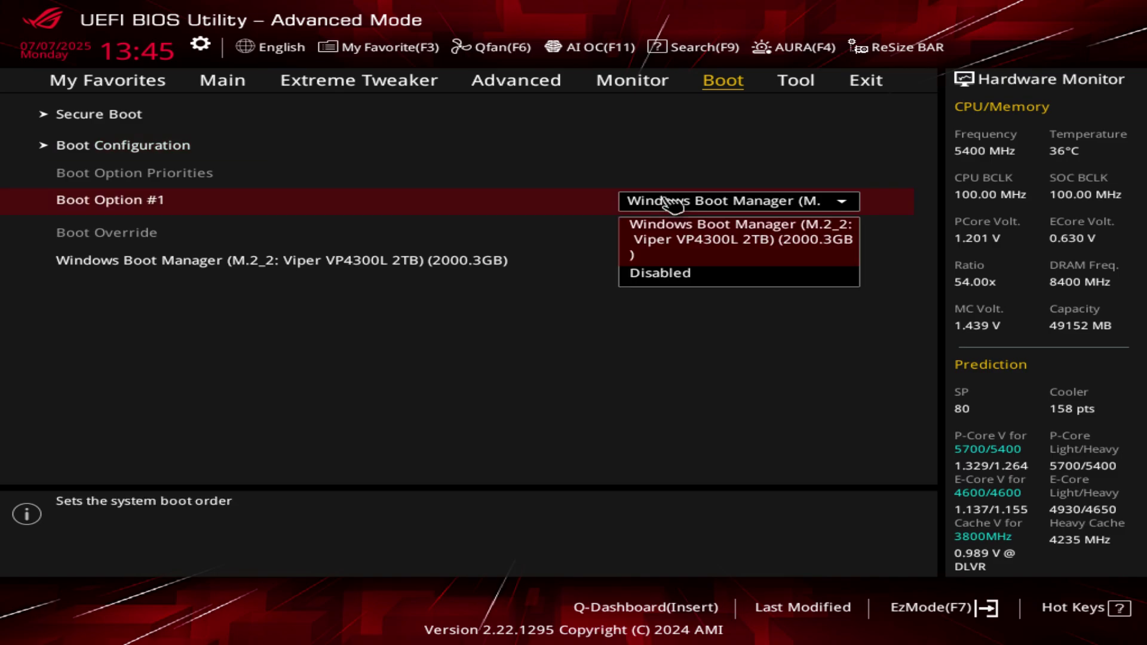
key("Escape")
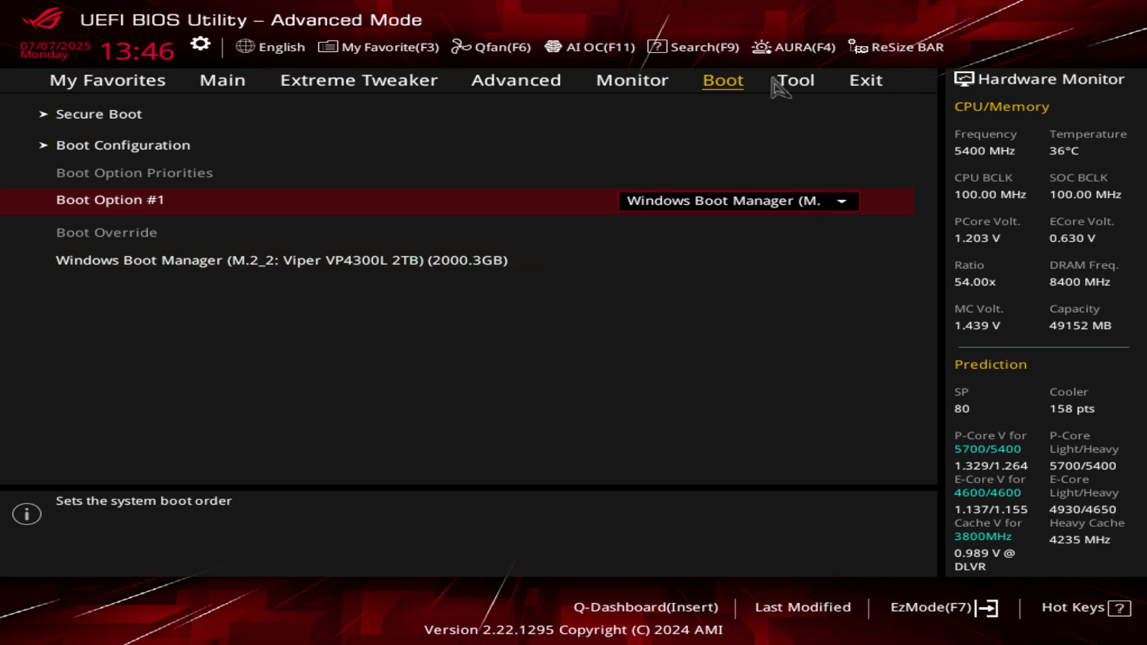
- On the Tool page, preview BIOS Q-Dashboard and the memory modules' ASUS SPD Information
left_click(792, 82)
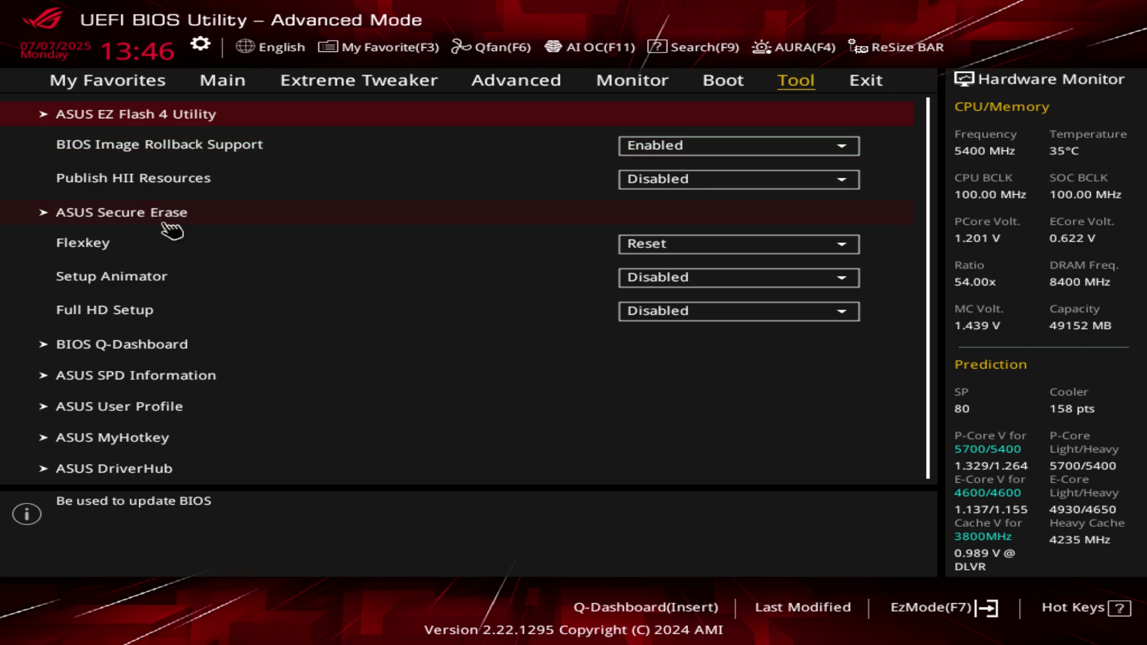
left_click(165, 352)
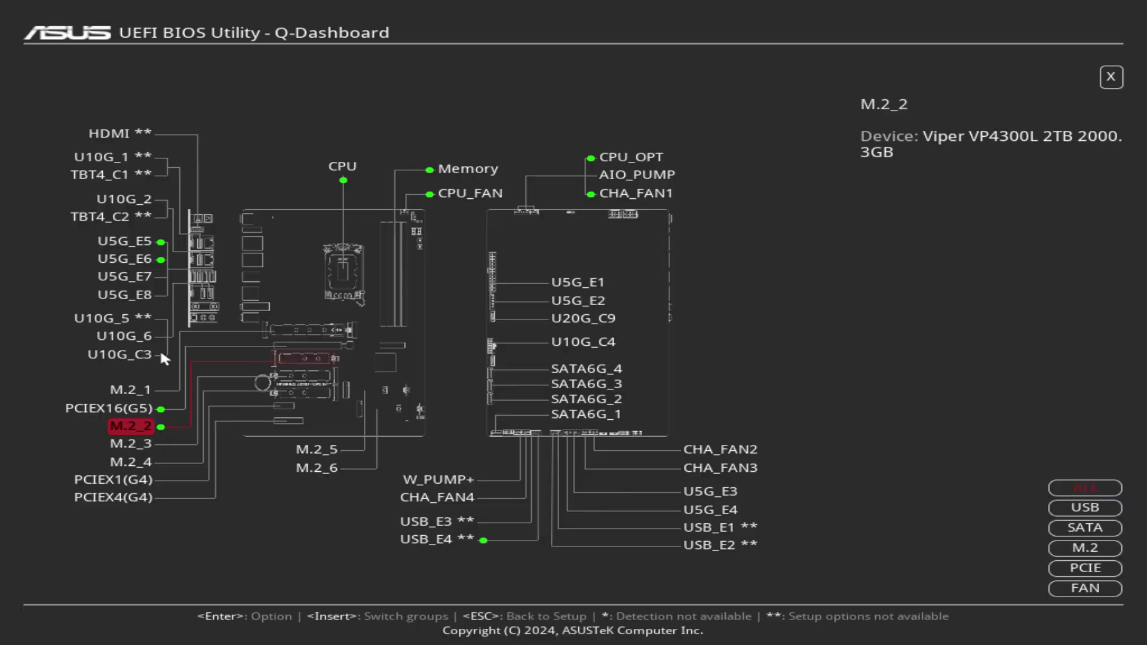
key("Escape")
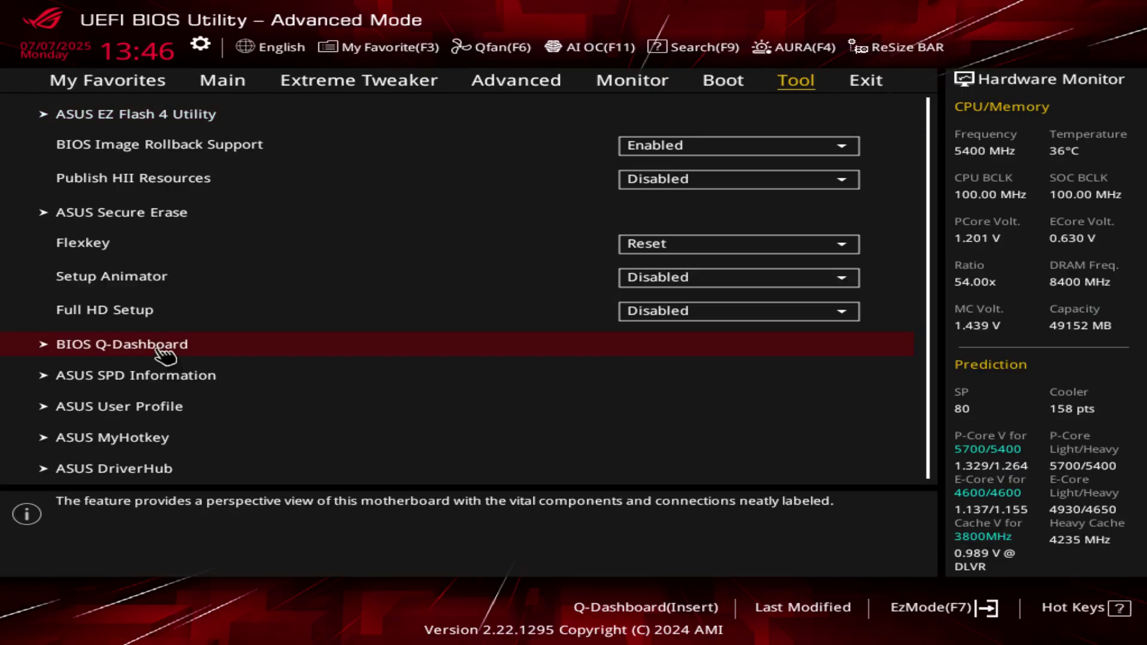
left_click(172, 381)
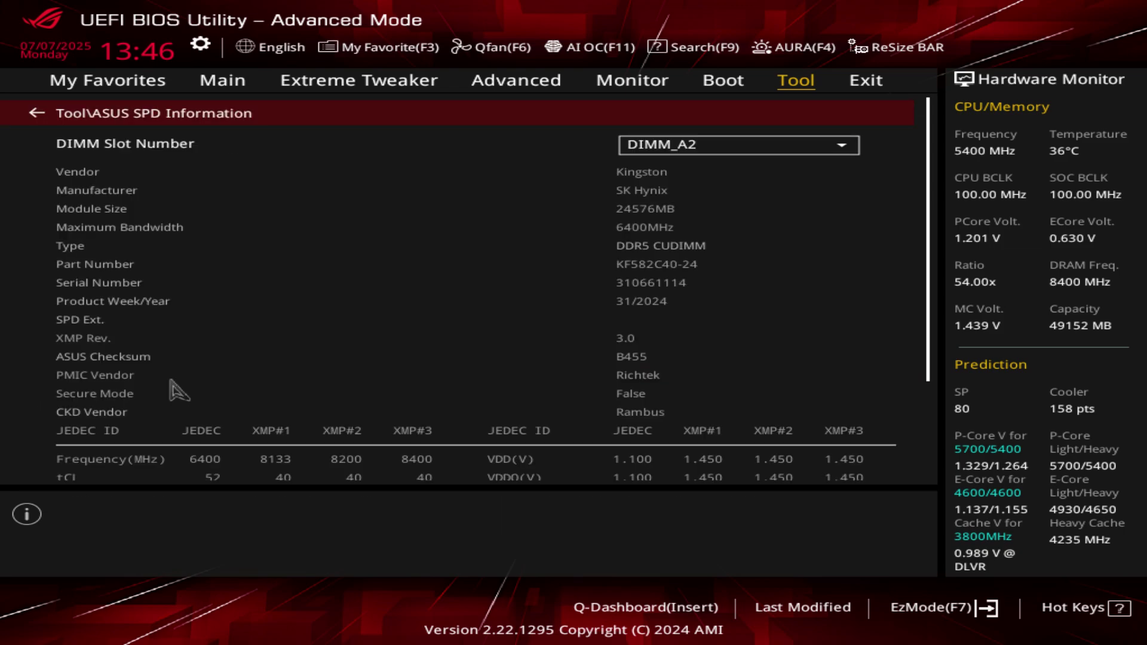
key("Escape")
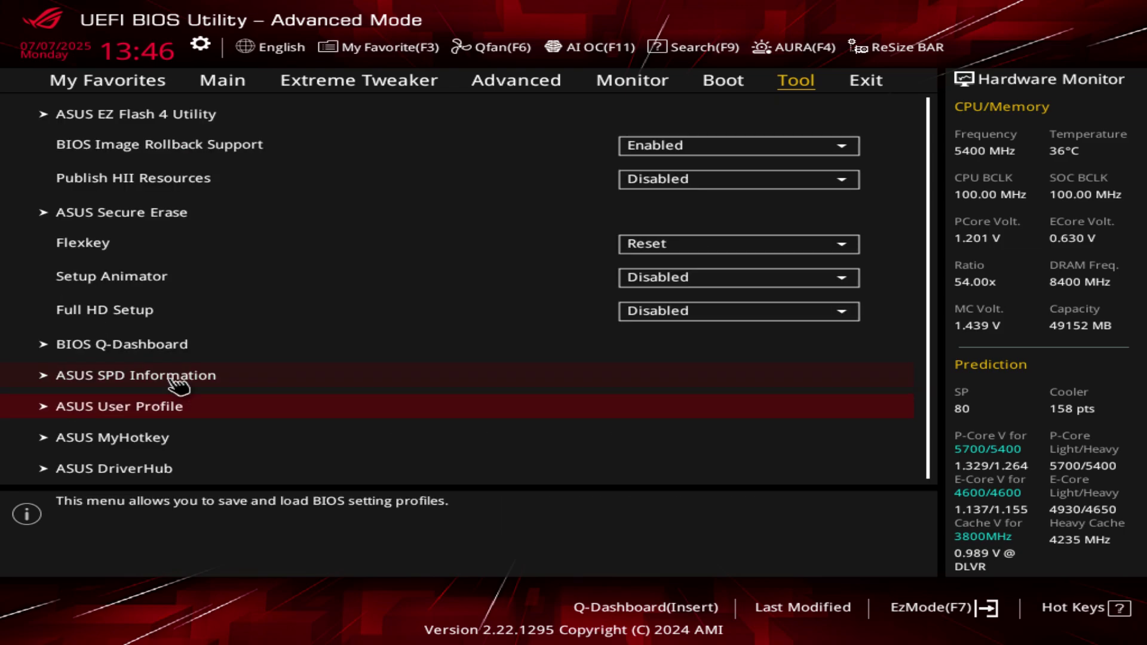
- Check the ASUS DriverHub settings, then move back to ASUS EZ Flash 4 Utility
key("Down")
key("Down")
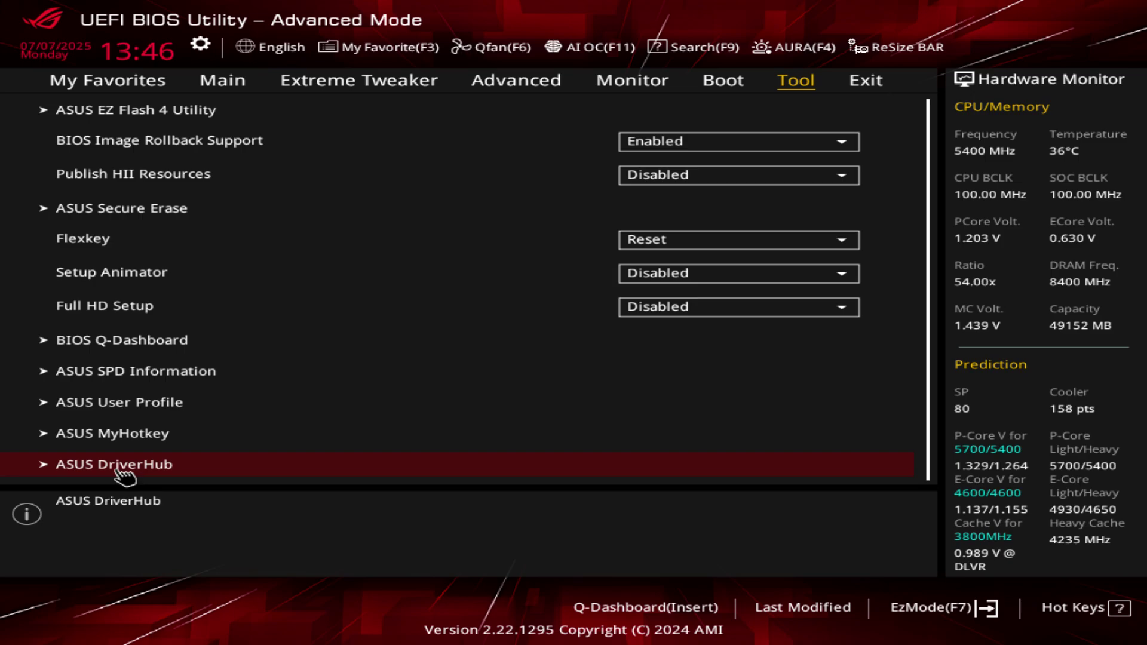
left_click(117, 470)
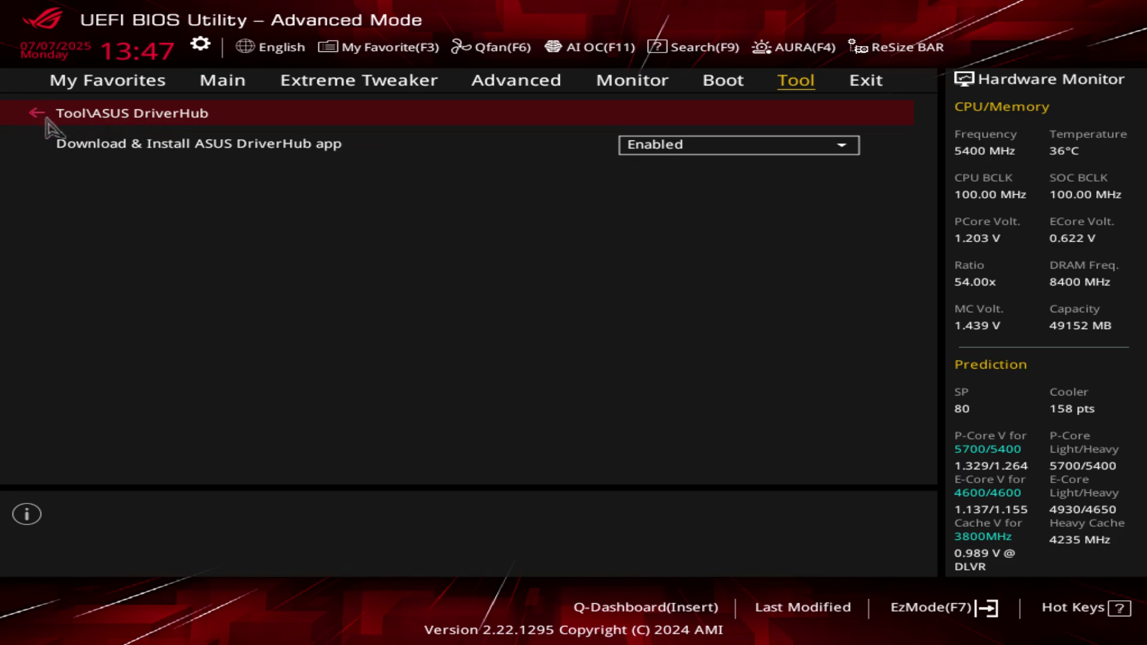
key("Escape")
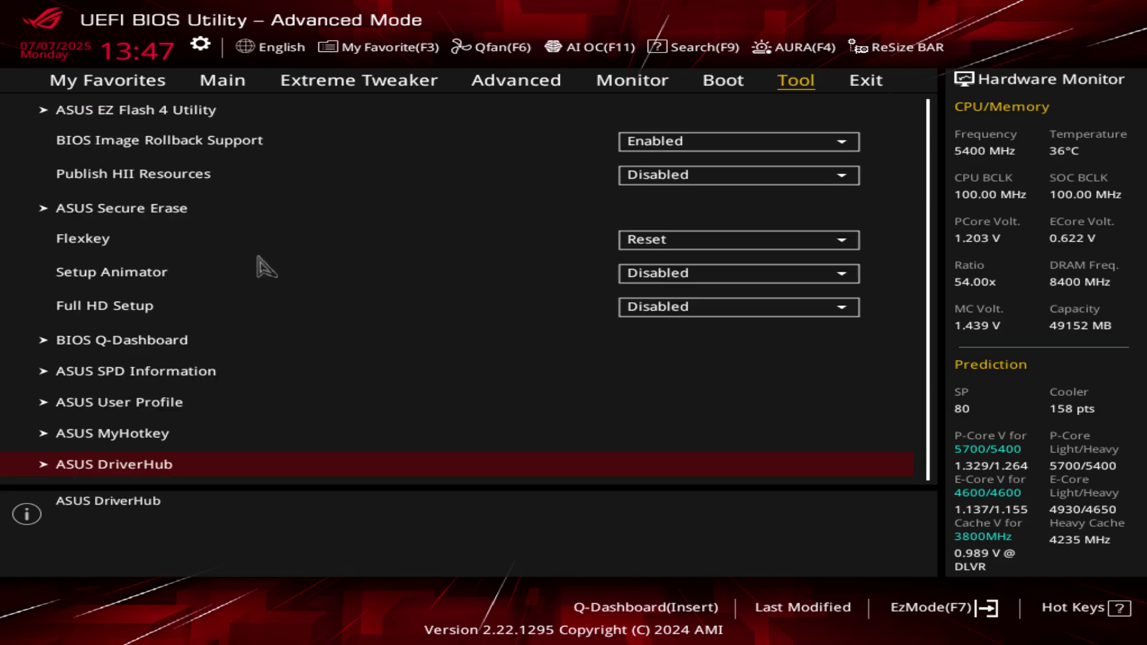
key("Up")
key("Up")
key("Up")
key("Up")
key("Up")
key("Up")
key("Up")
key("Up")
key("Up")
key("Up")
key("Up")
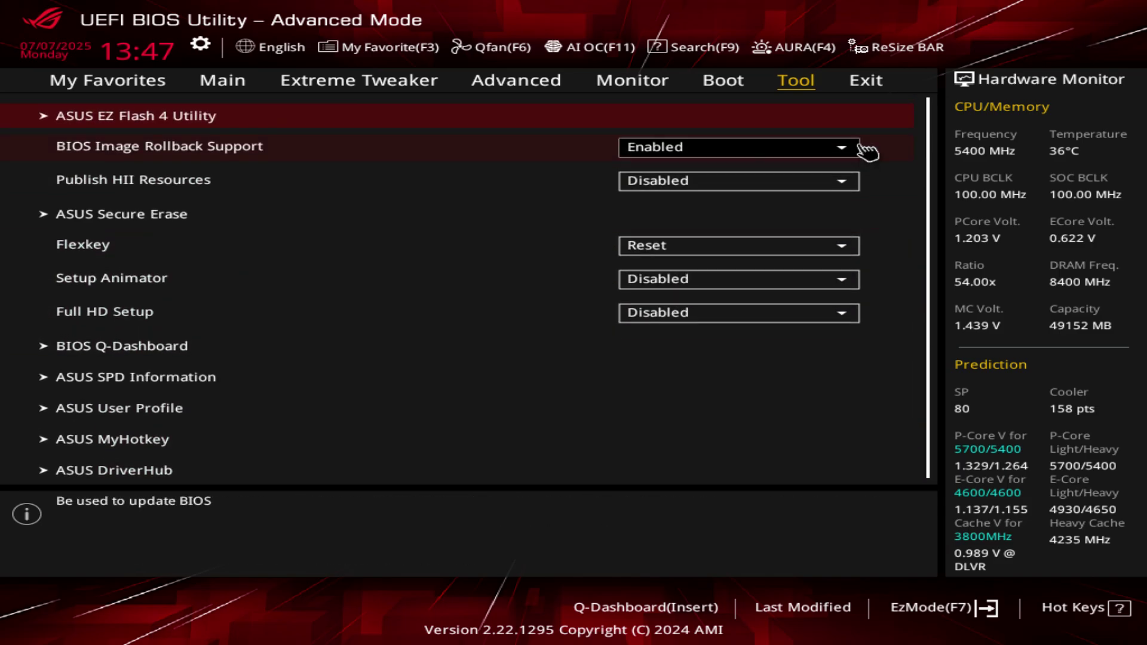
- Visit the Exit page, then switch to the EZ Mode overview with F7
left_click(872, 82)
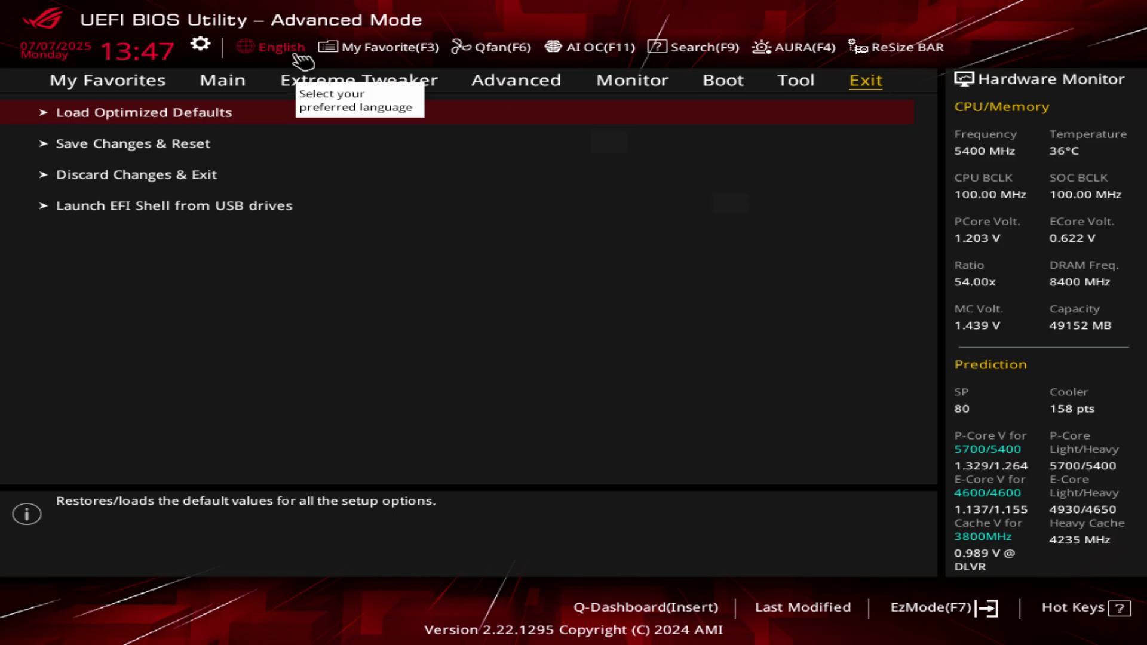
key("F7")
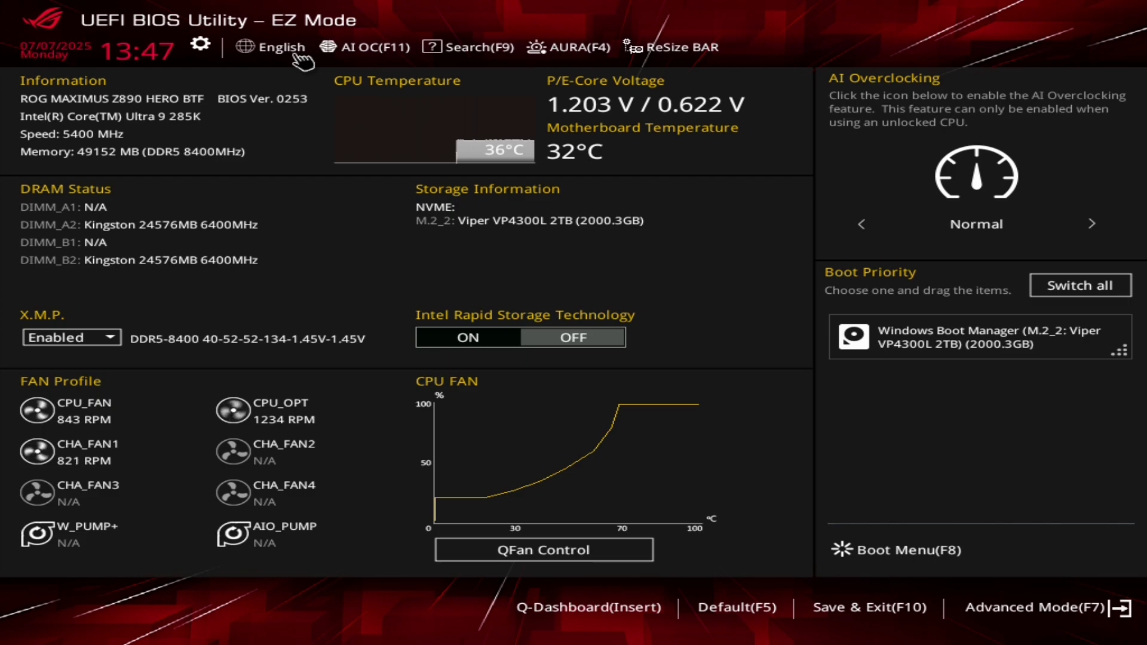
key("F7")
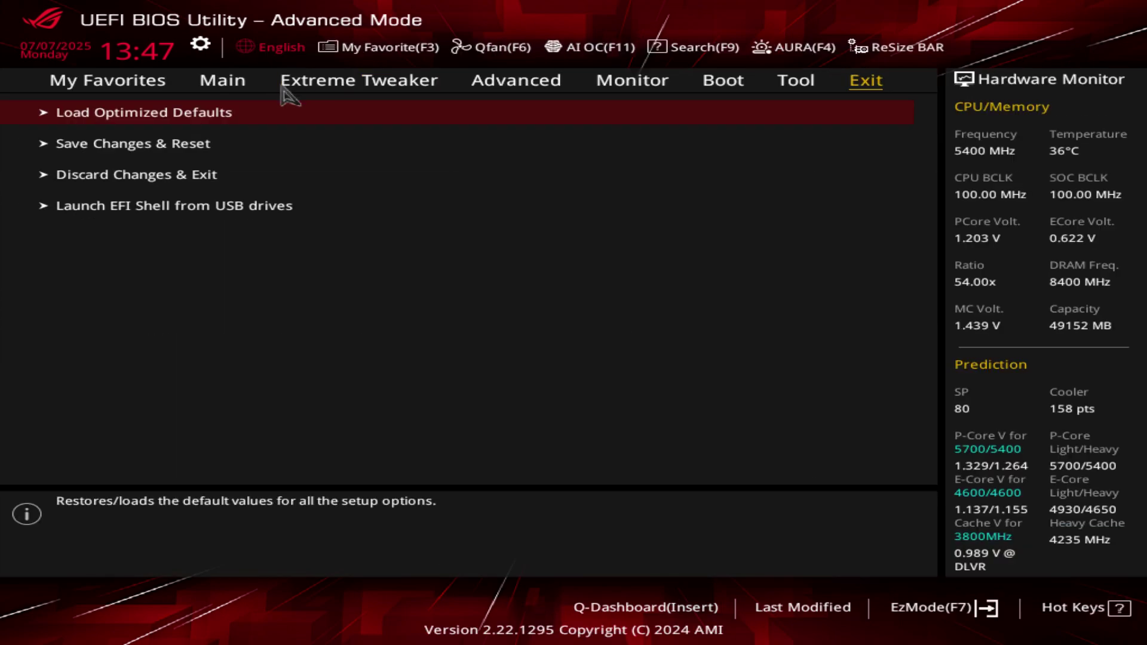
left_click(339, 89)
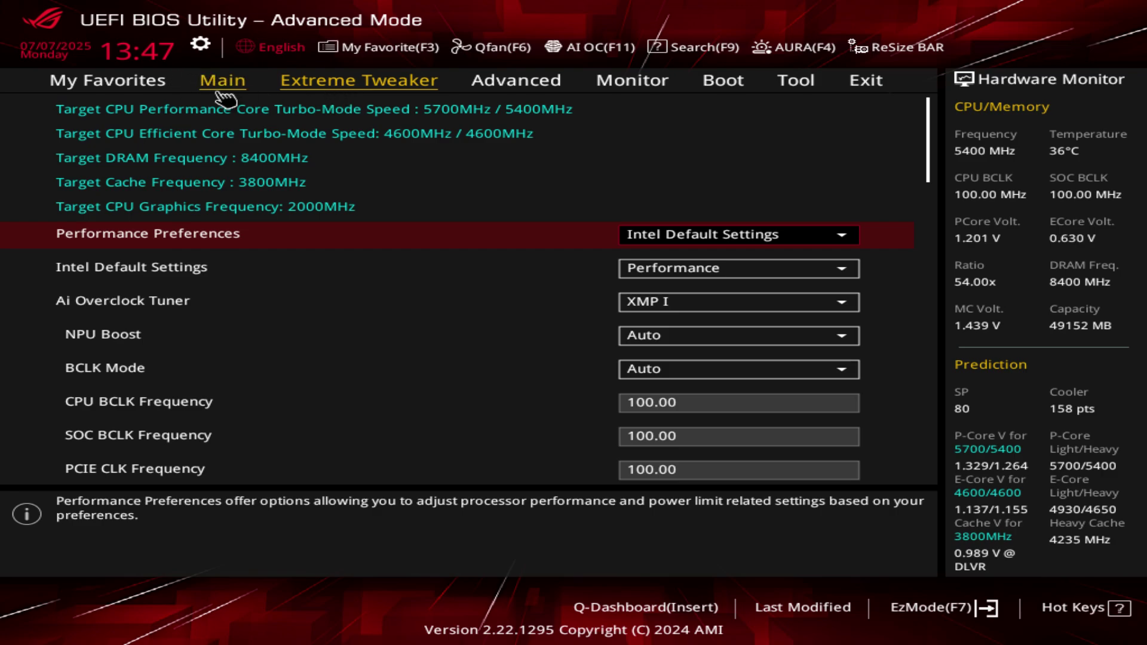
left_click(135, 95)
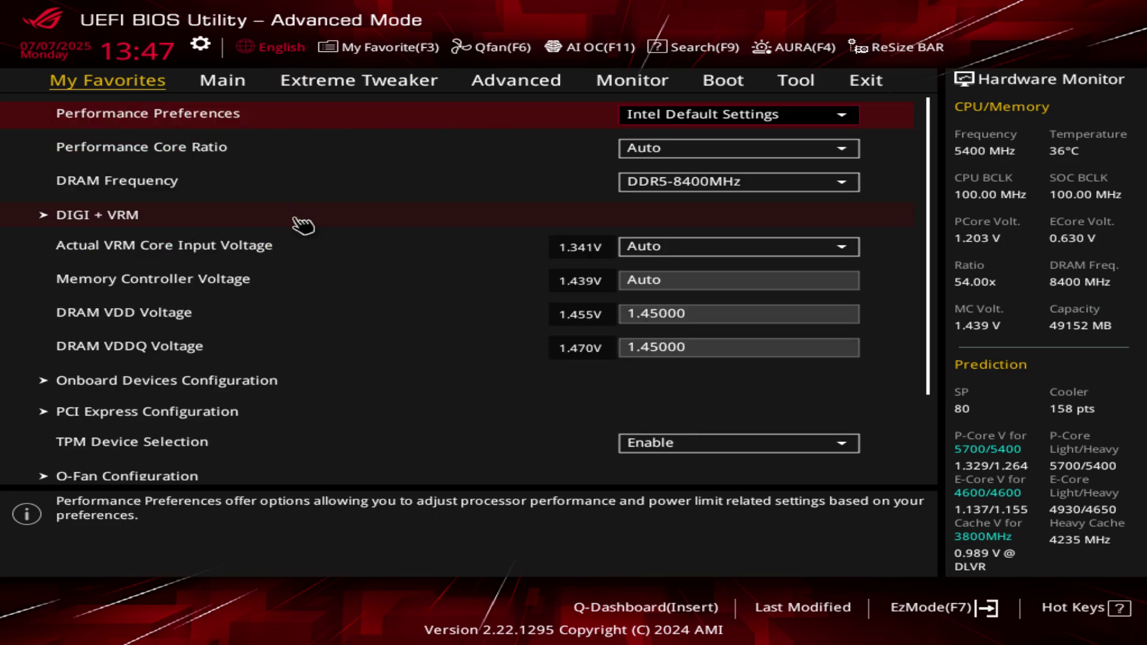
key("Down")
key("Down")
key("Down")
key("Down")
key("Down")
key("Down")
key("Down")
key("Down")
key("Down")
key("Down")
key("Down")
key("Down")
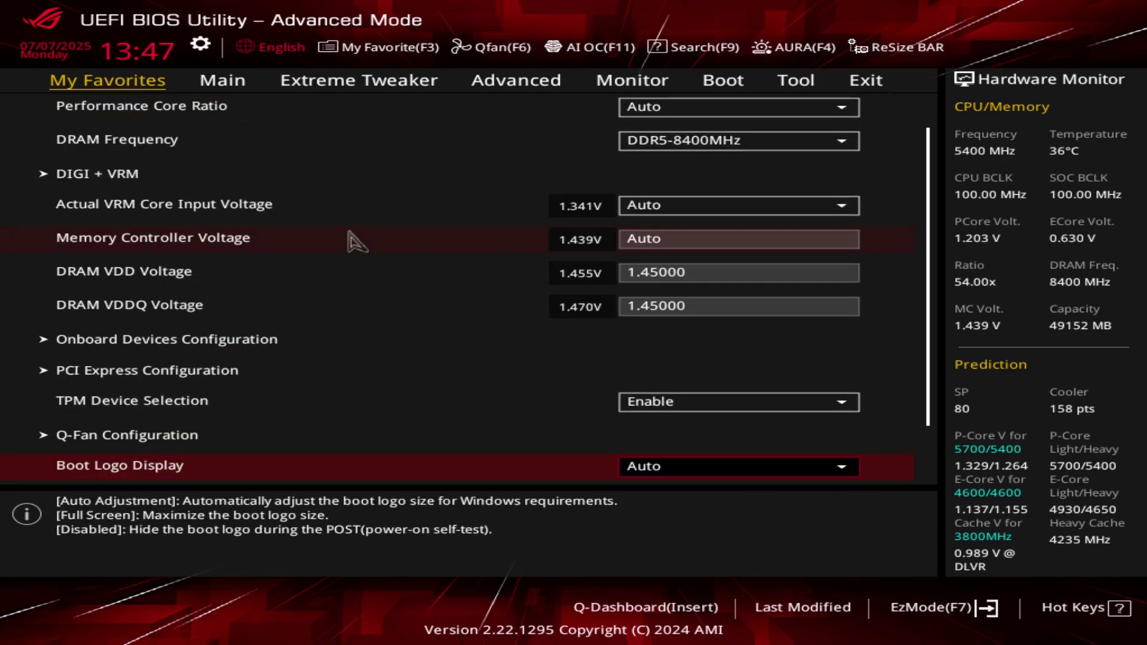
key("Down")
key("Down")
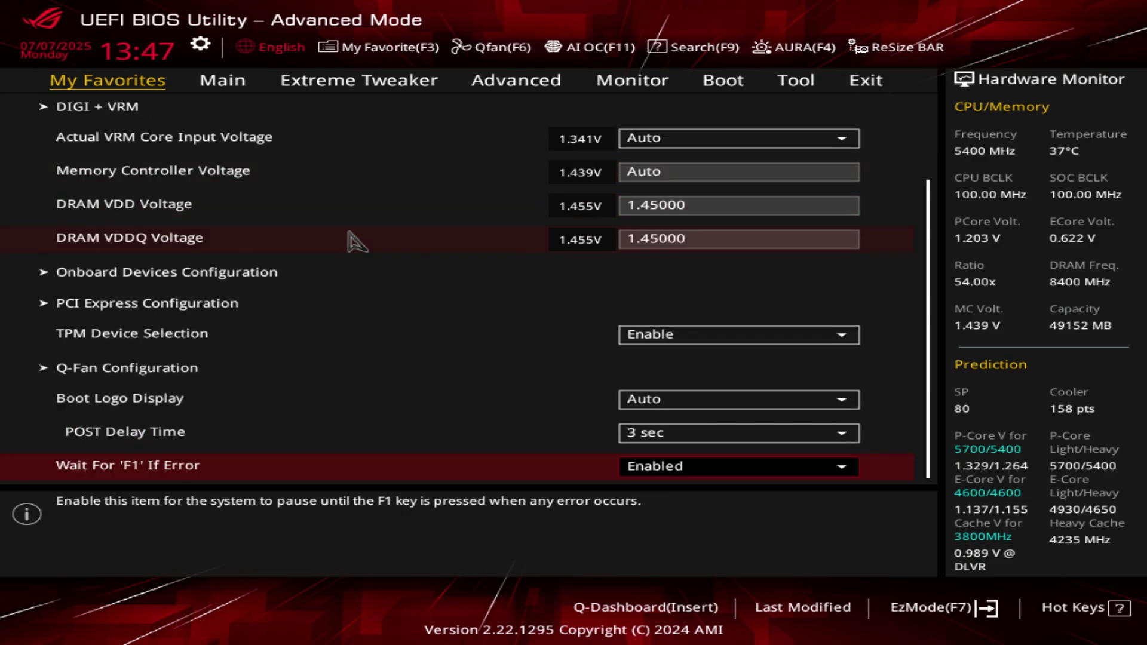
key("Up")
key("Up")
key("Up")
key("Up")
key("Up")
key("Up")
key("Up")
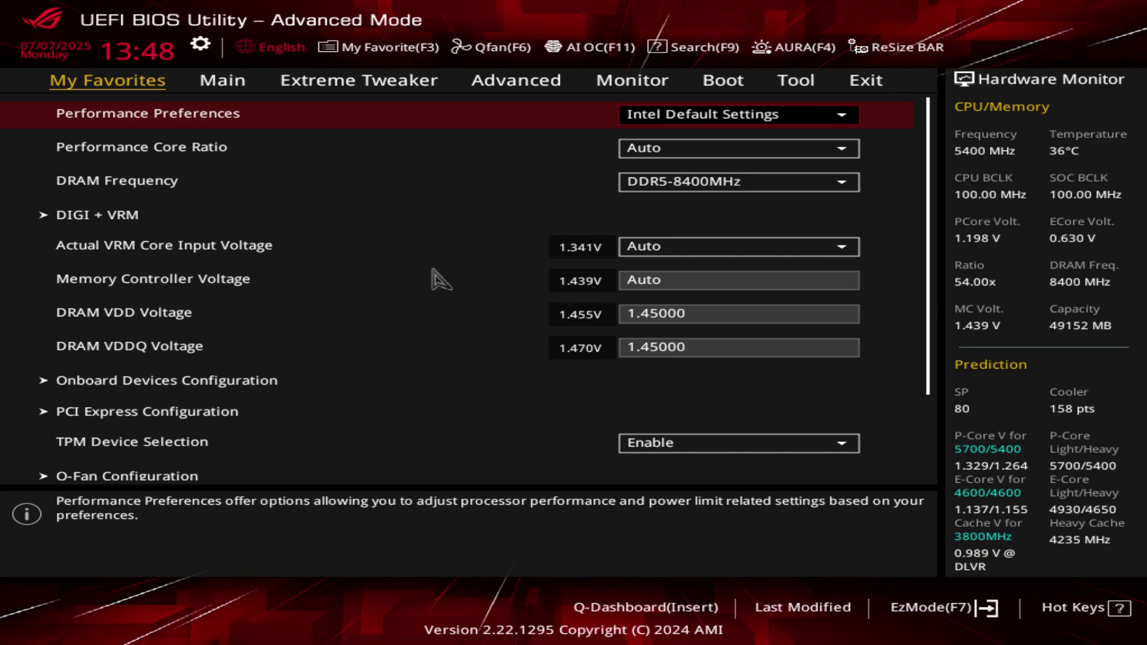
key("F7")
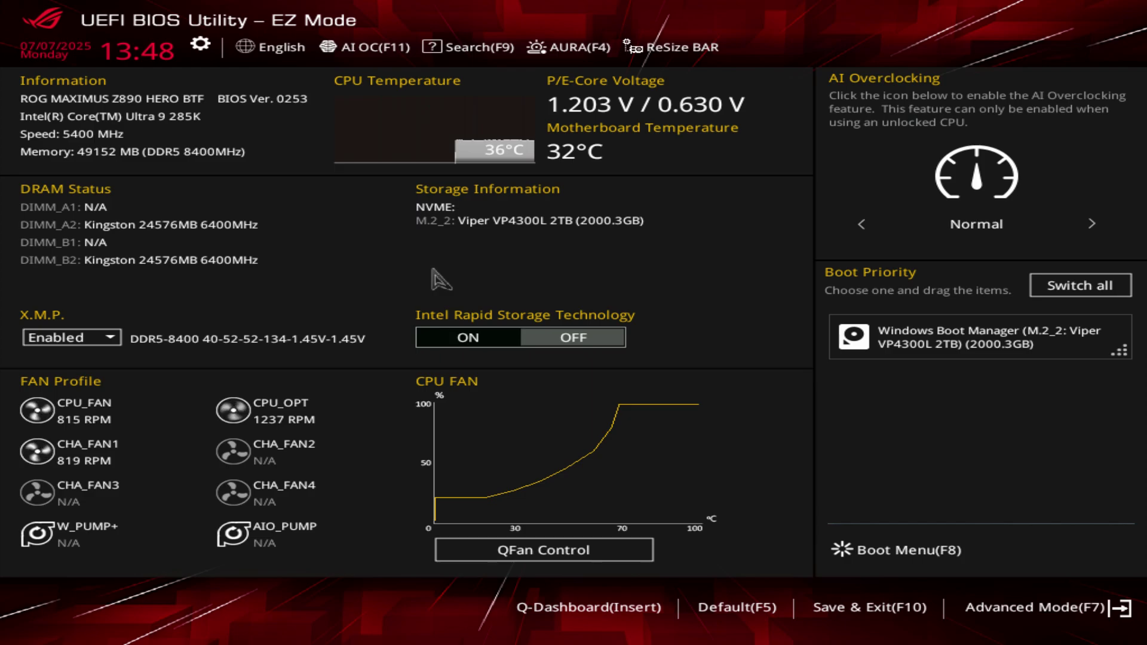